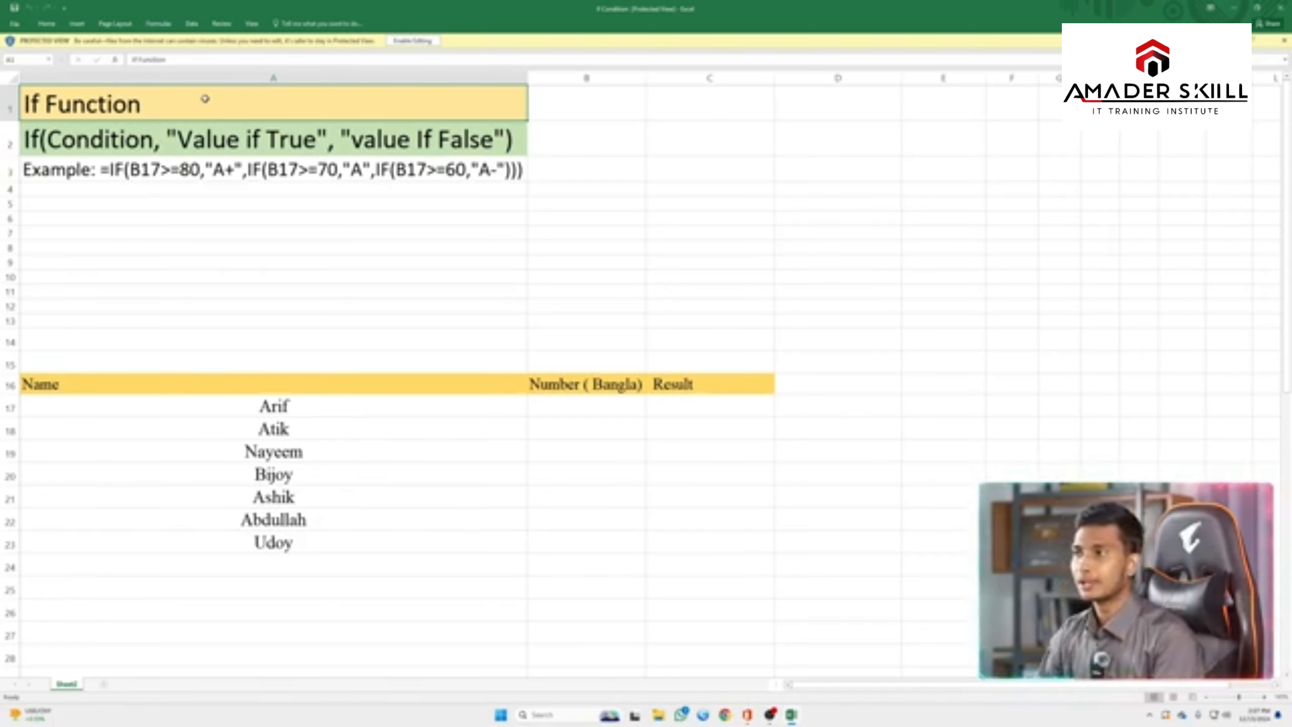
Step: Enable editing of the workbook and enter the headers "Value" in D2 and "Answer" in E2
click(412, 41)
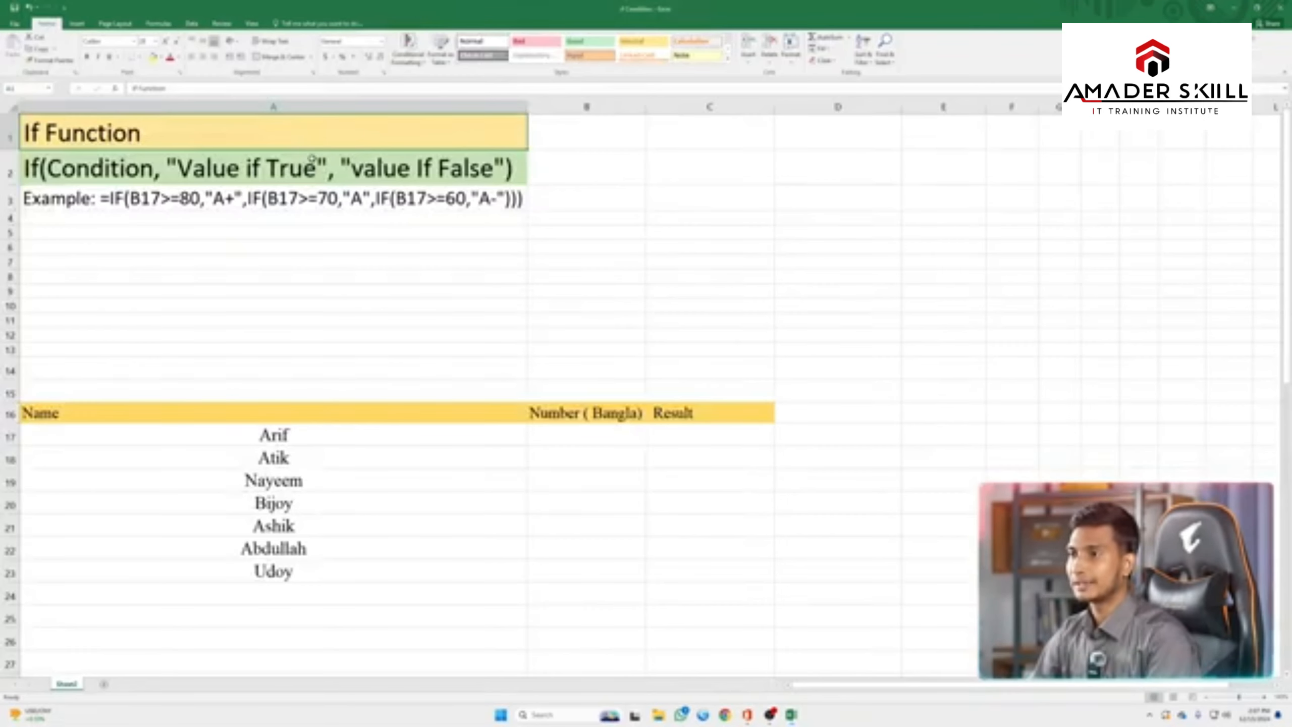
click(312, 162)
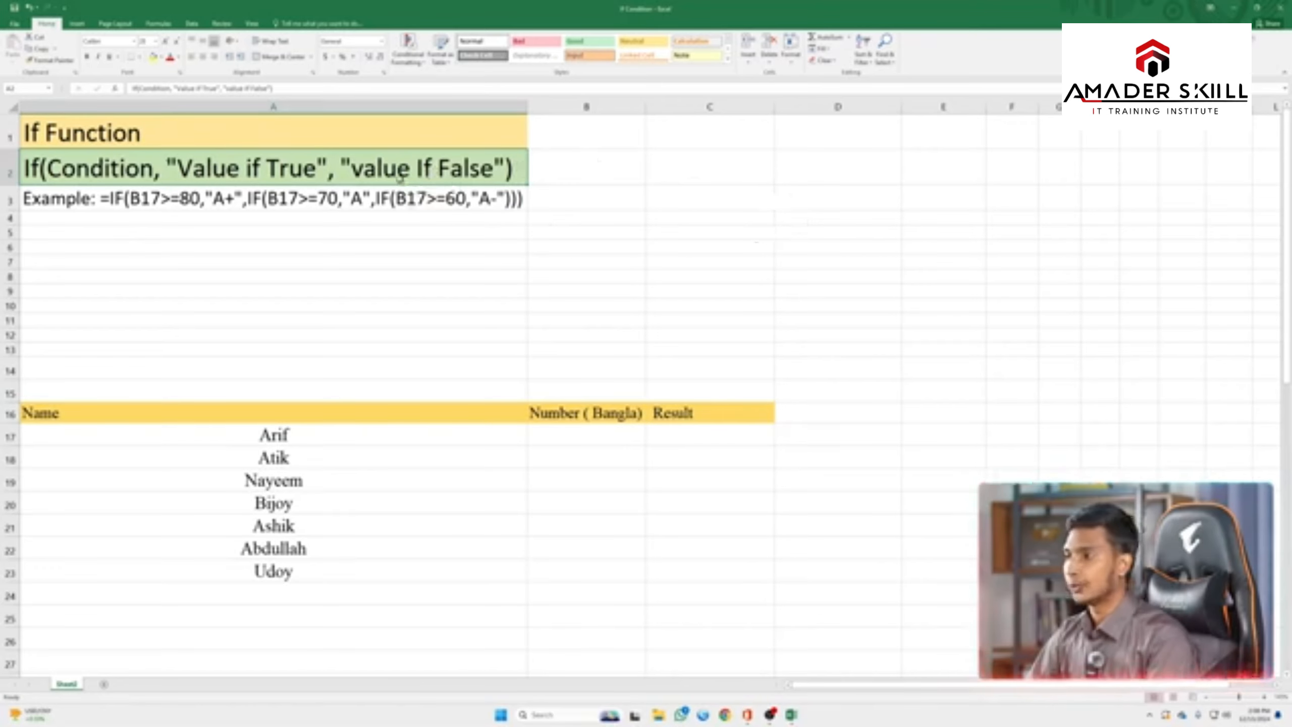
click(845, 170)
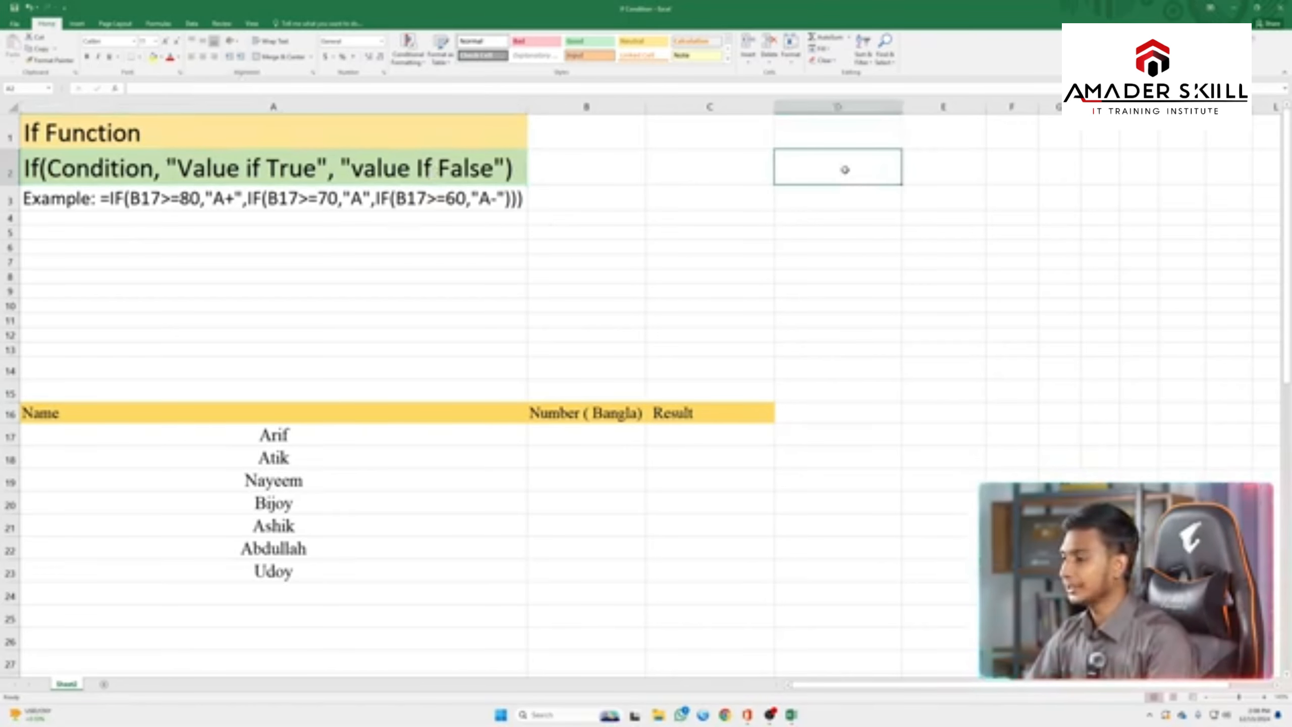
text(Value)
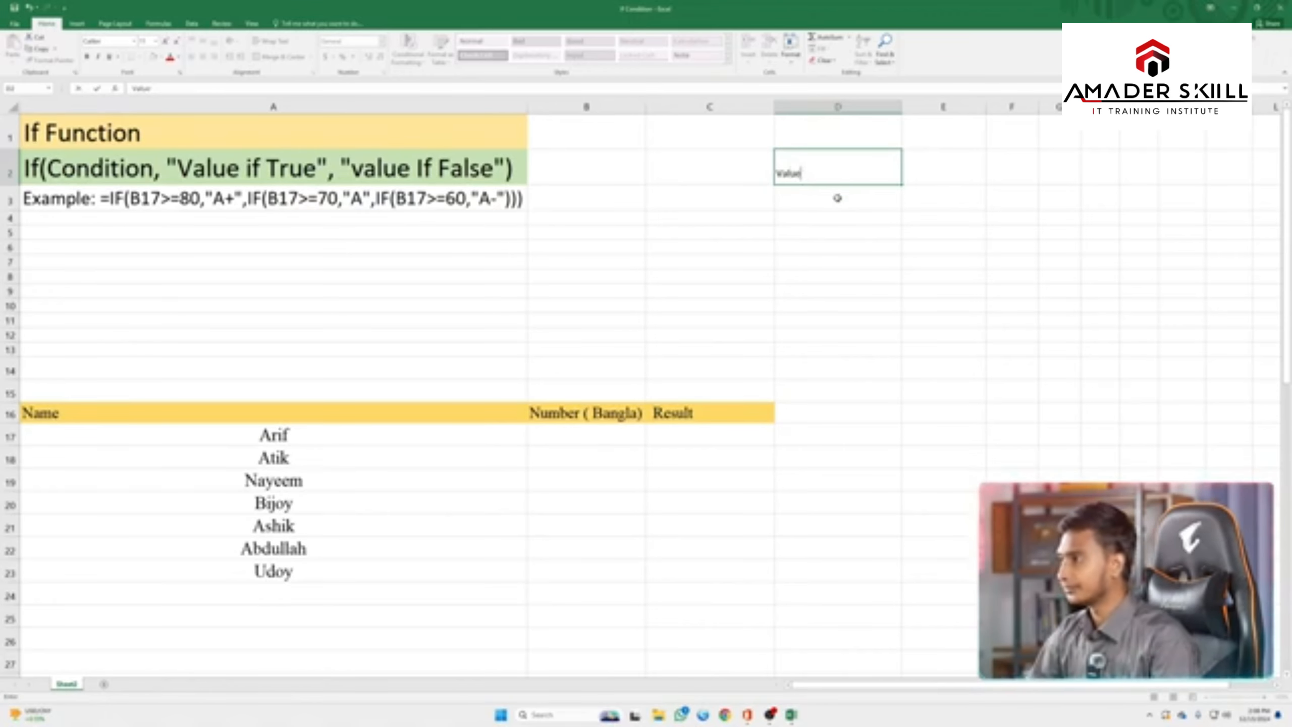
key(Return)
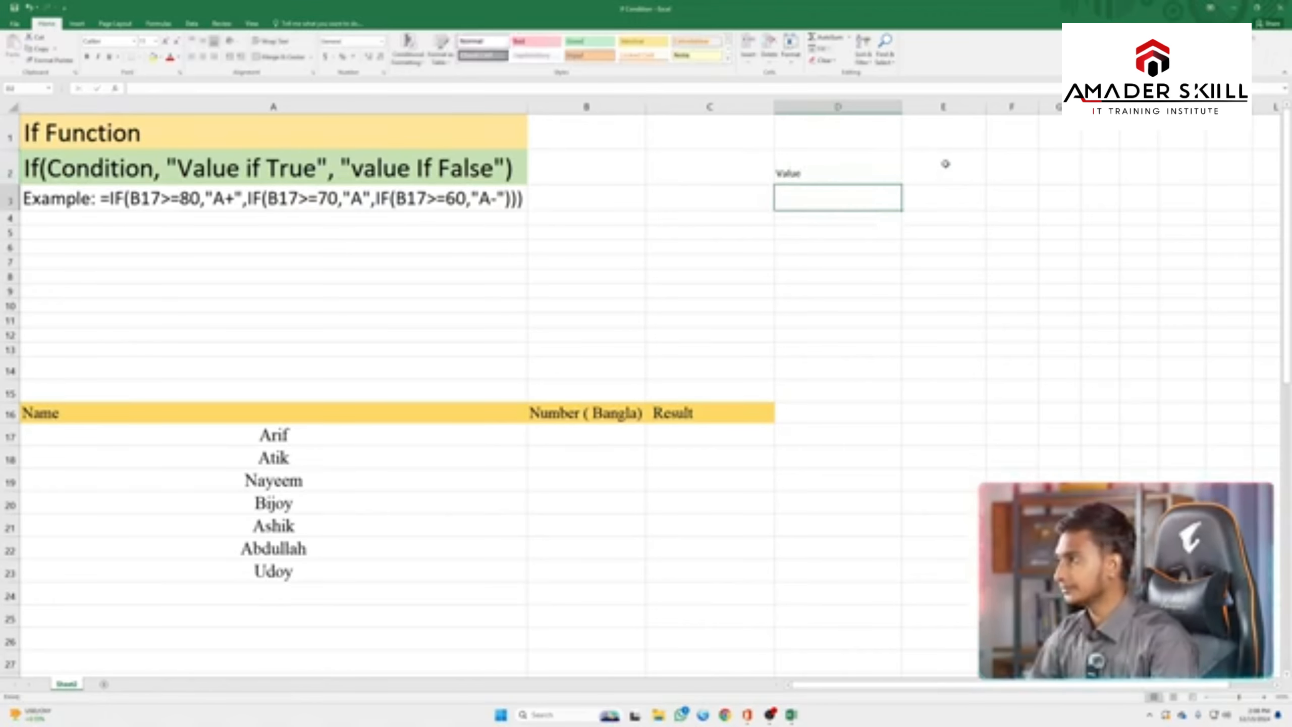
click(945, 163)
text(Answer)
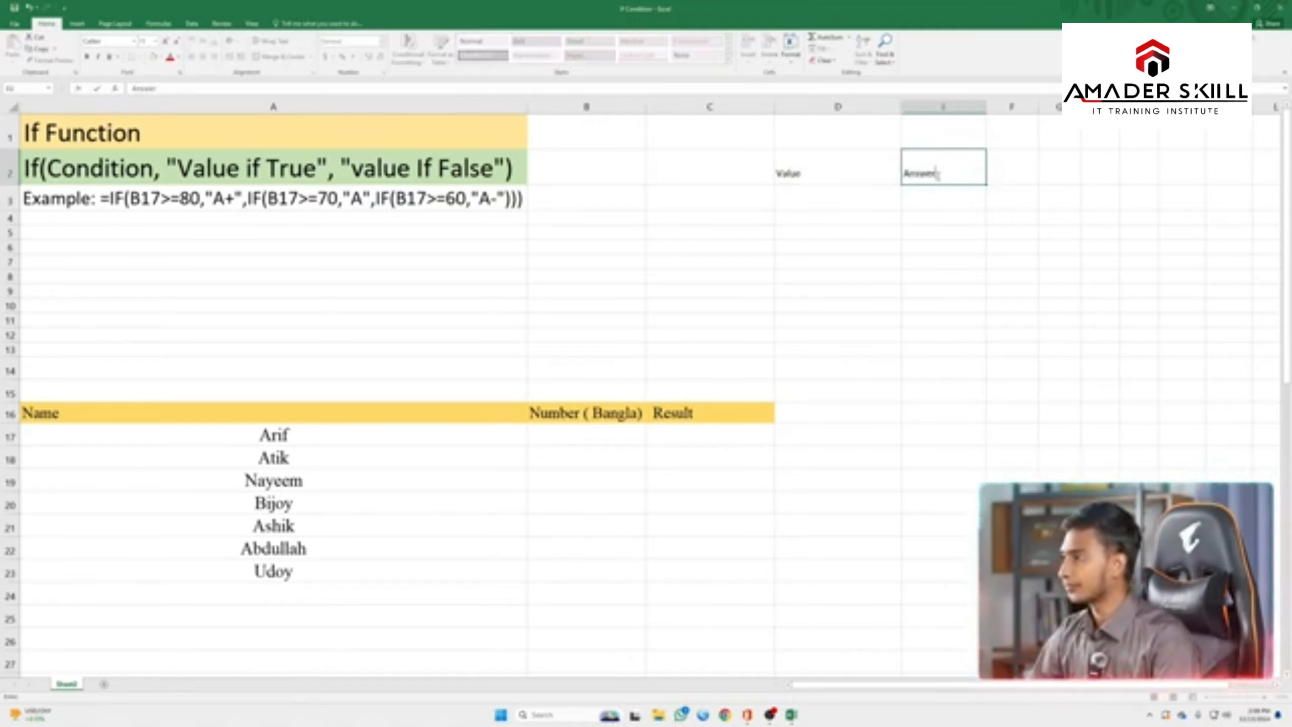
Step: Fill the header cells D2:E2 with light blue
drag(885, 168, 937, 168)
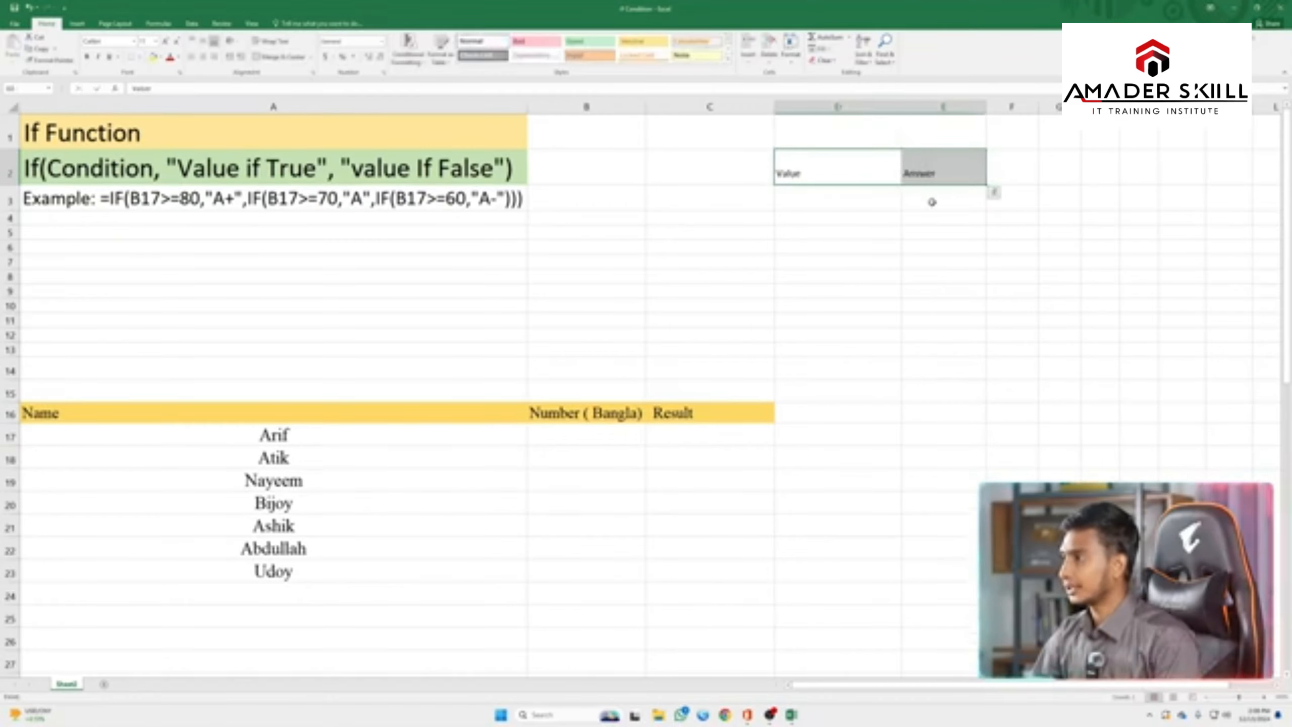
scroll(931, 202, down, 1)
drag(945, 684, 966, 685)
scroll(501, 322, up, 1)
scroll(501, 322, up, 3)
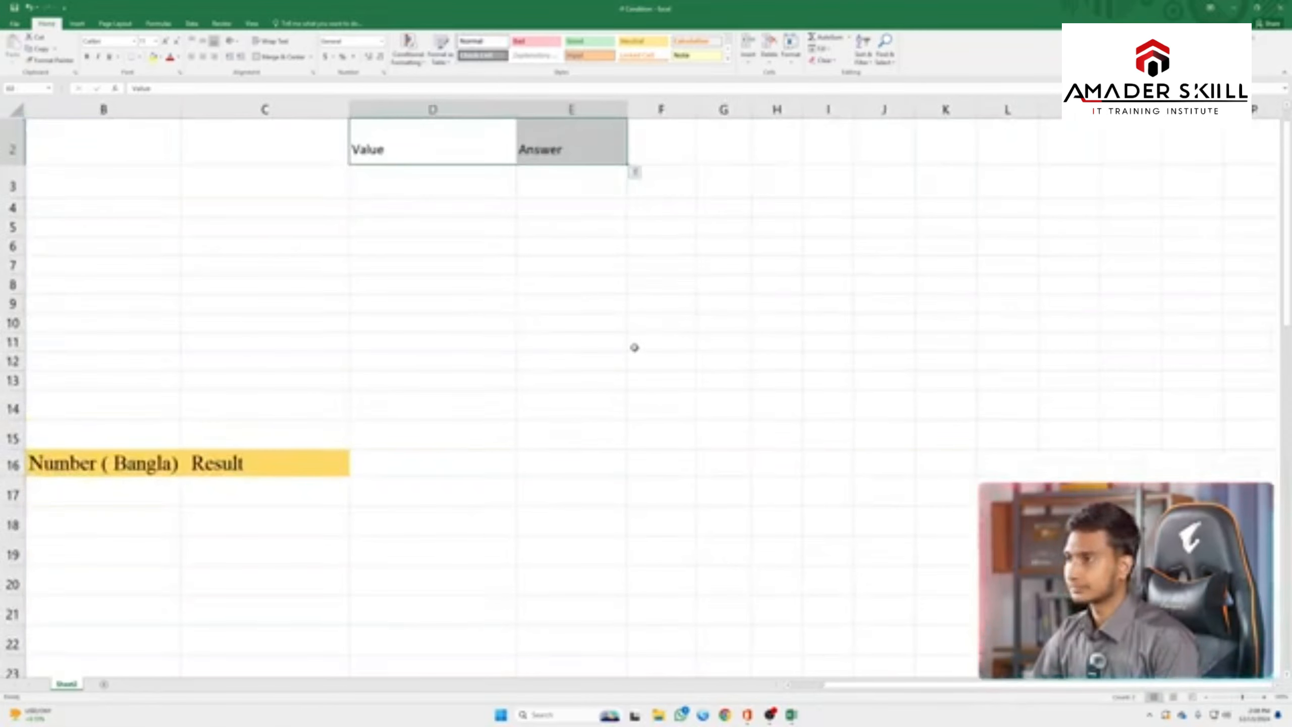
click(412, 193)
drag(462, 194, 570, 196)
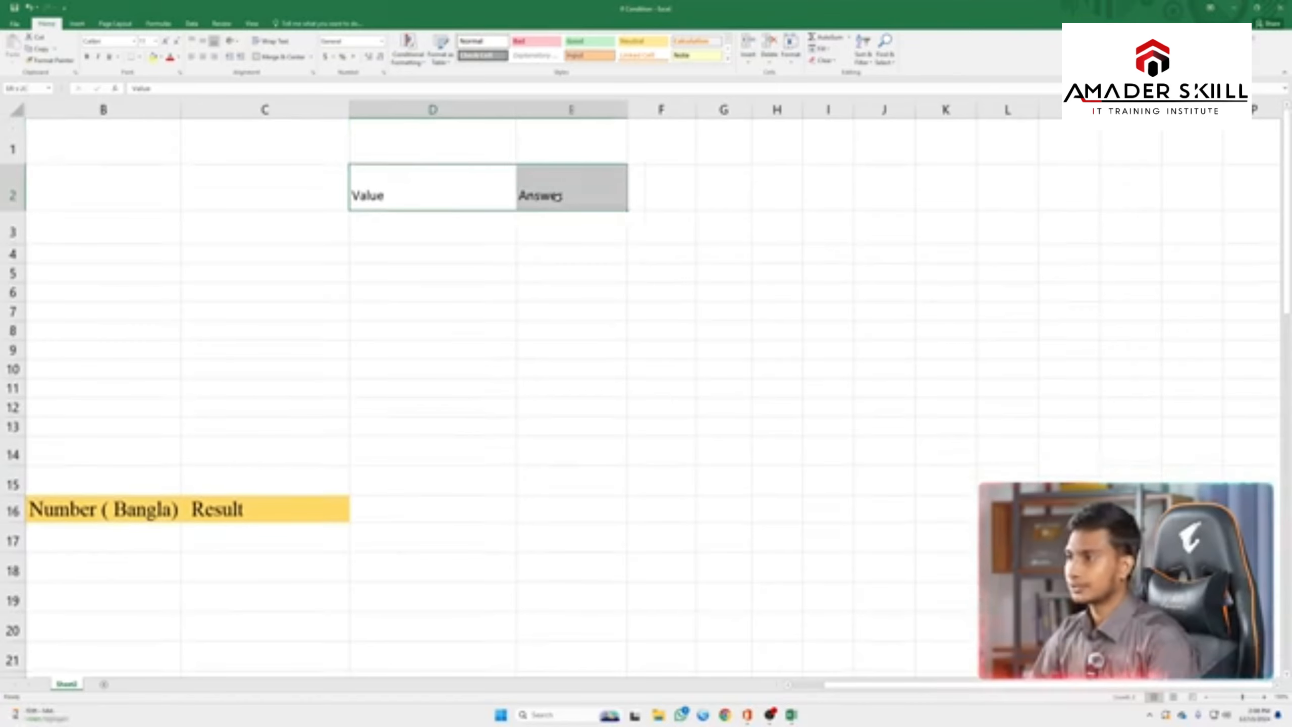
click(160, 57)
click(204, 135)
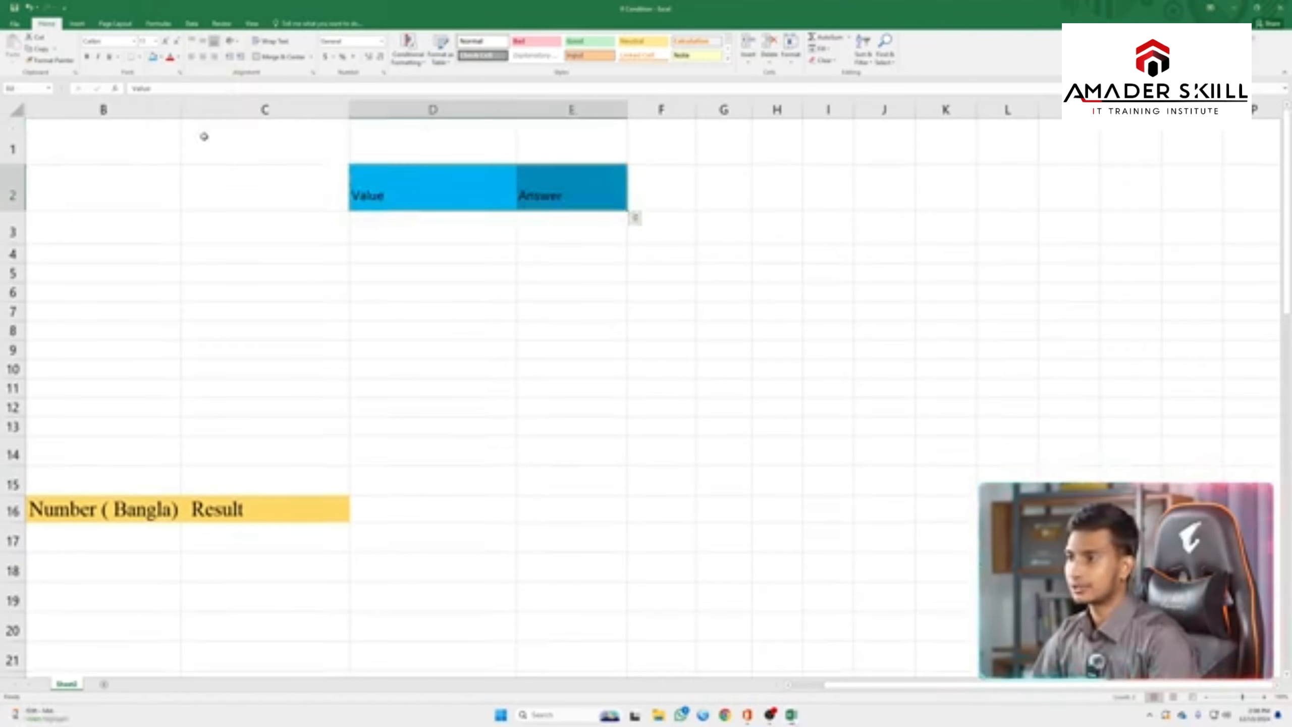
Step: Enter the numbers 50, 60, 30 and 20 under the Value header in cells D3 to D6
click(442, 233)
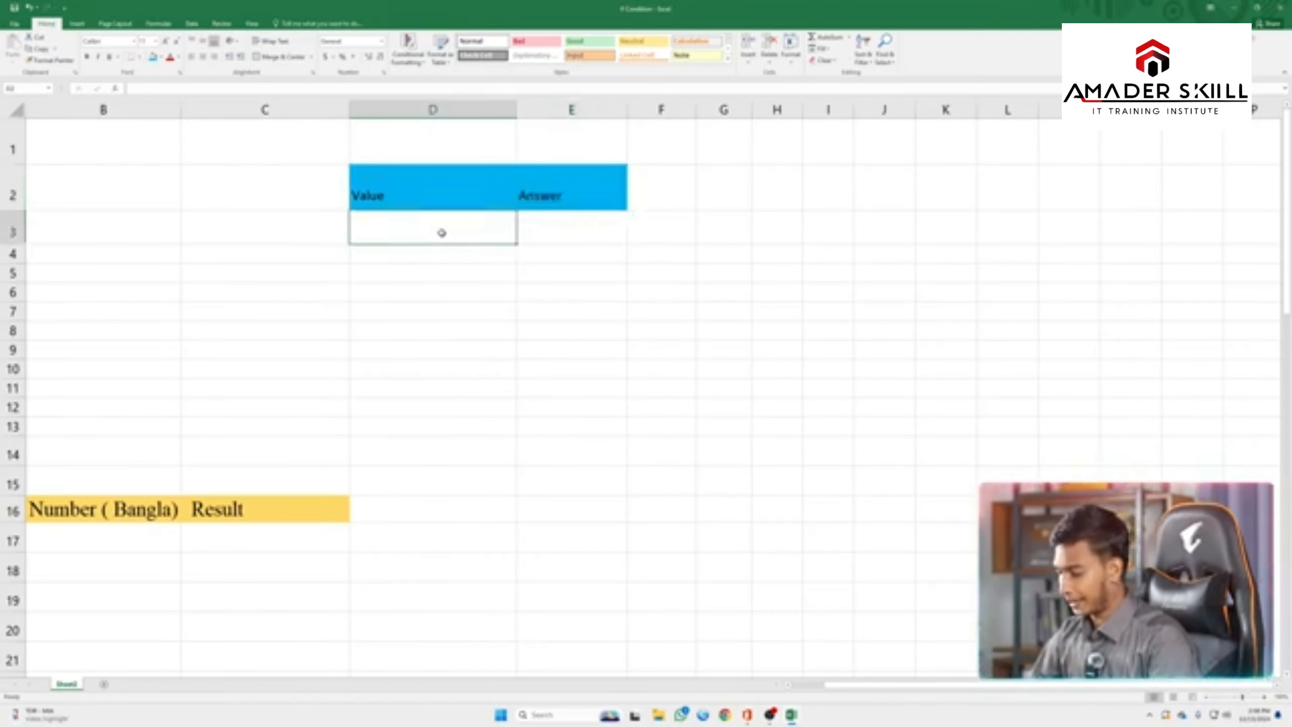
click(561, 235)
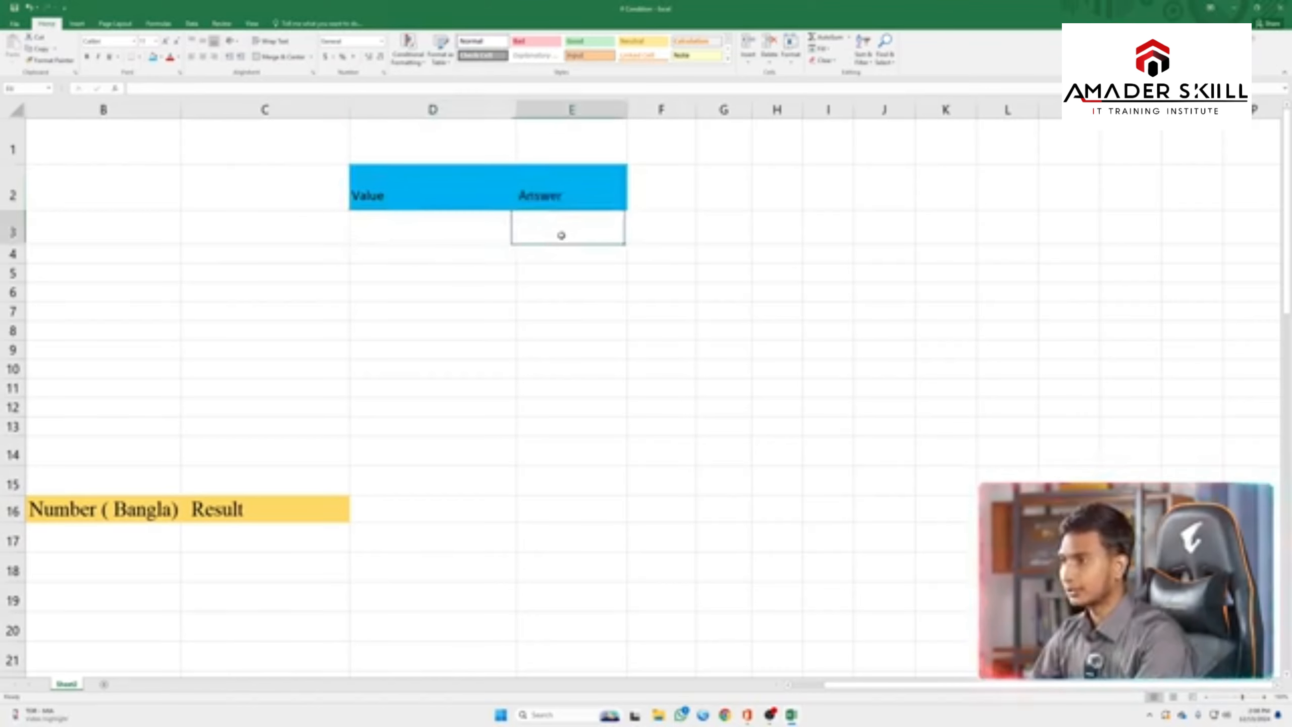
click(453, 227)
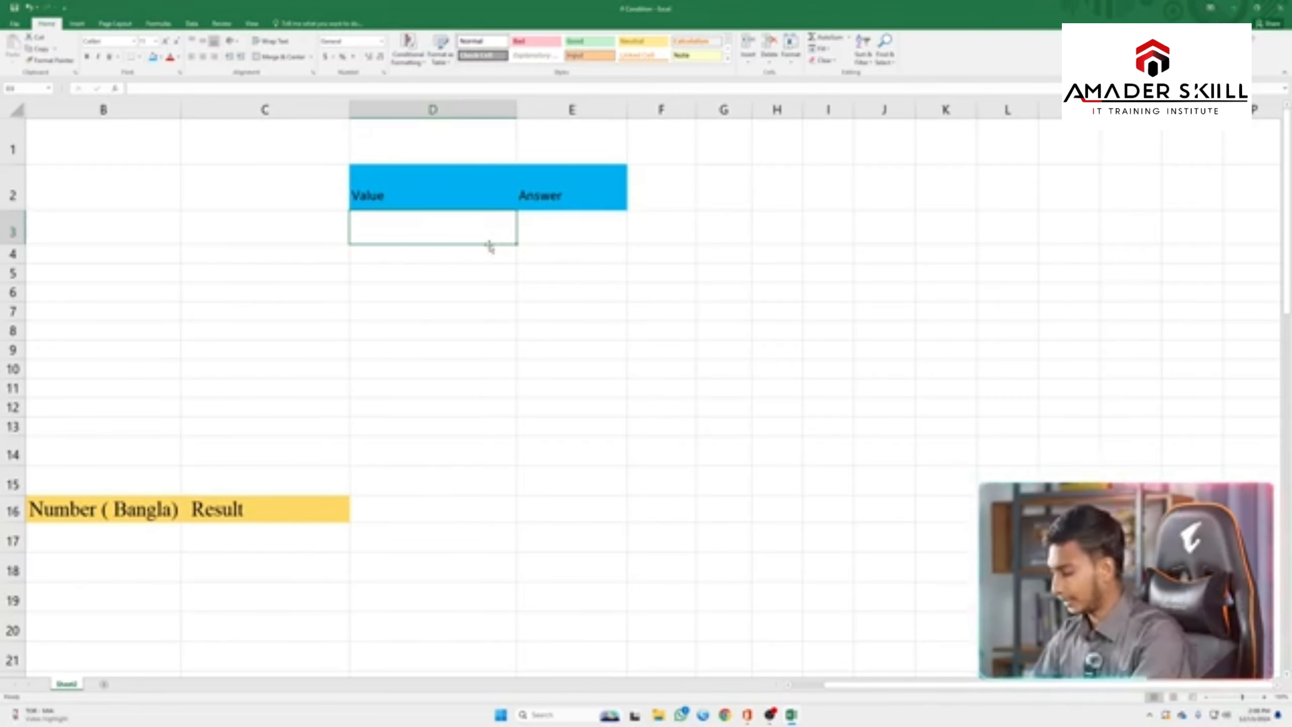
text(50)
key(Return)
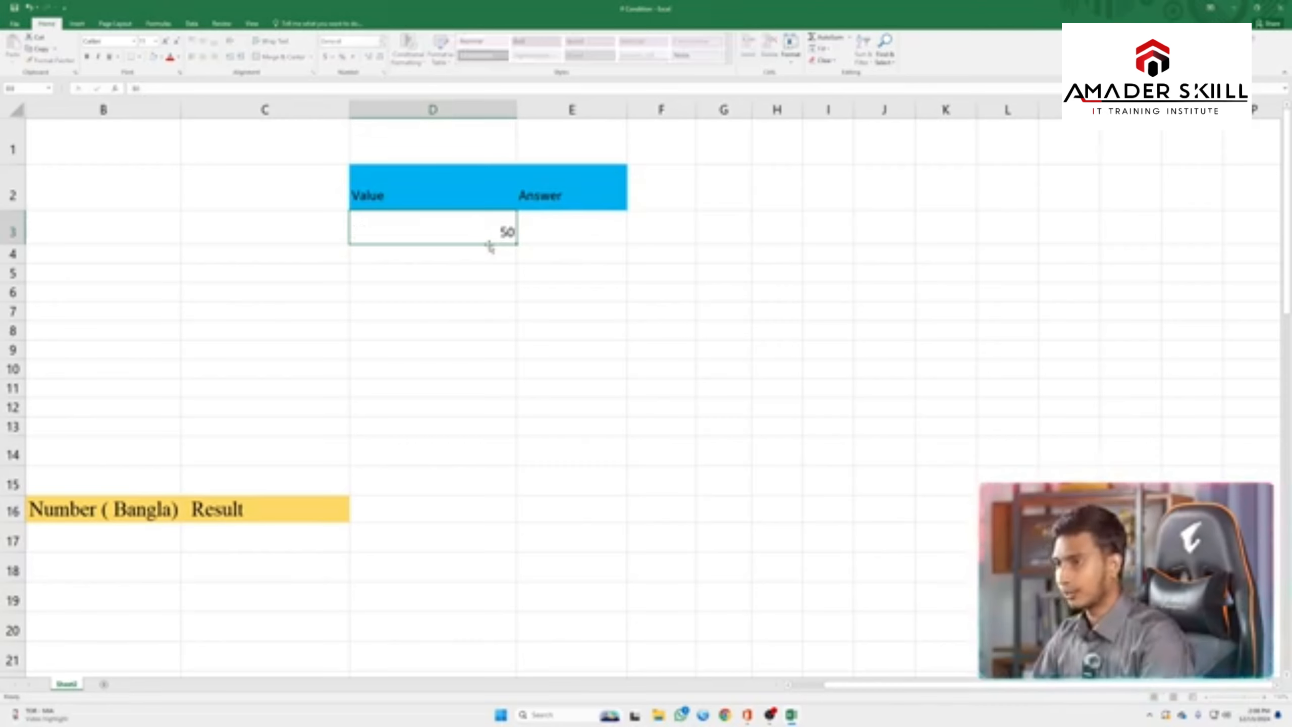
text(60)
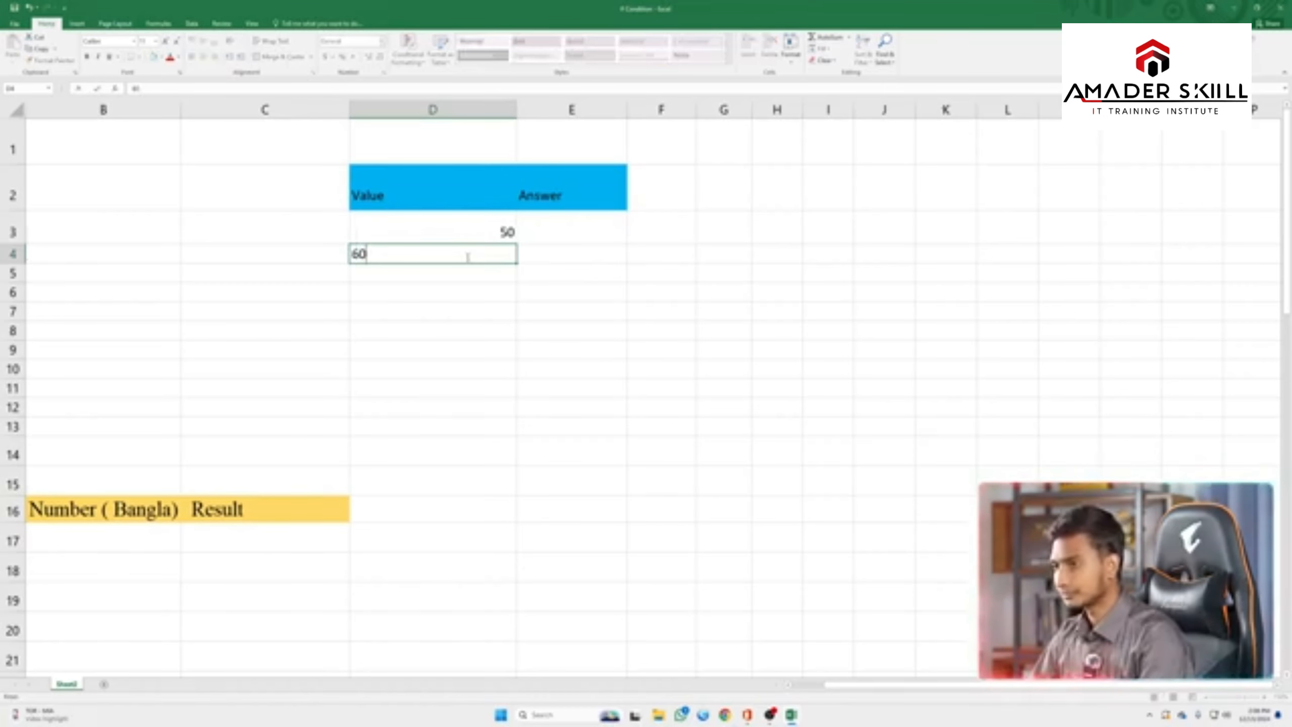
key(Return)
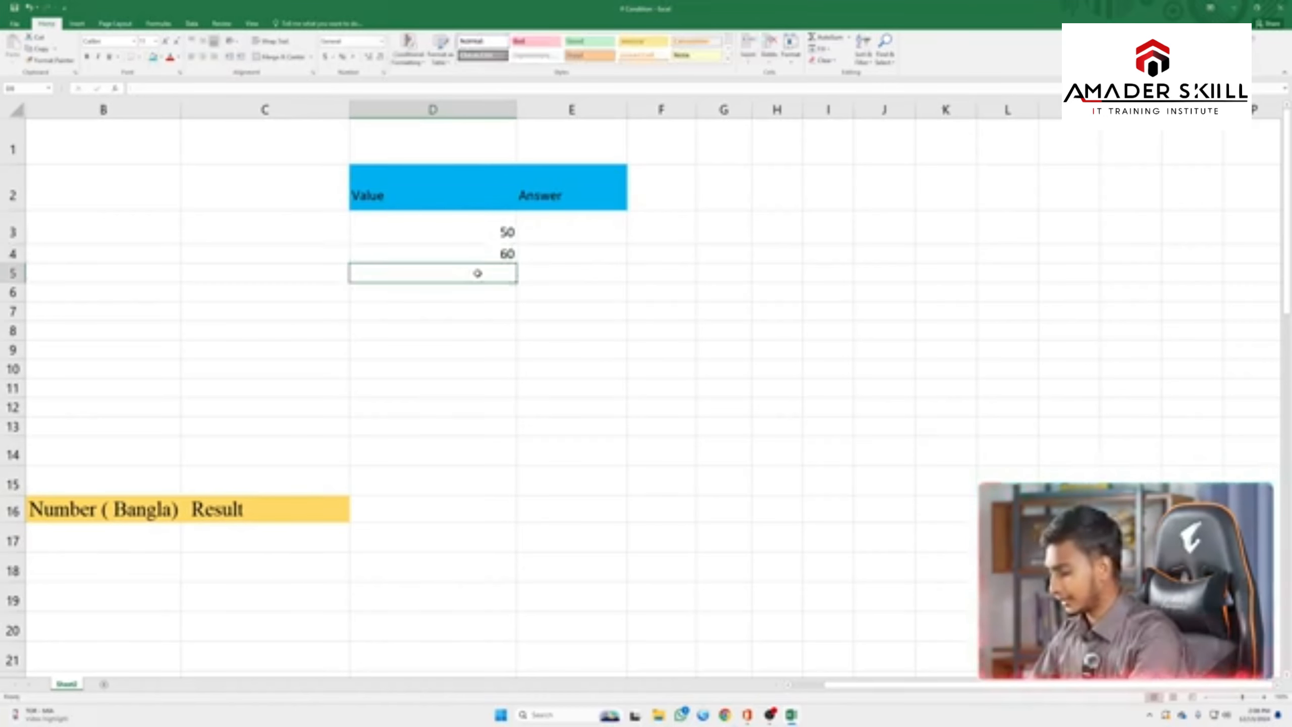
text(30)
key(Return)
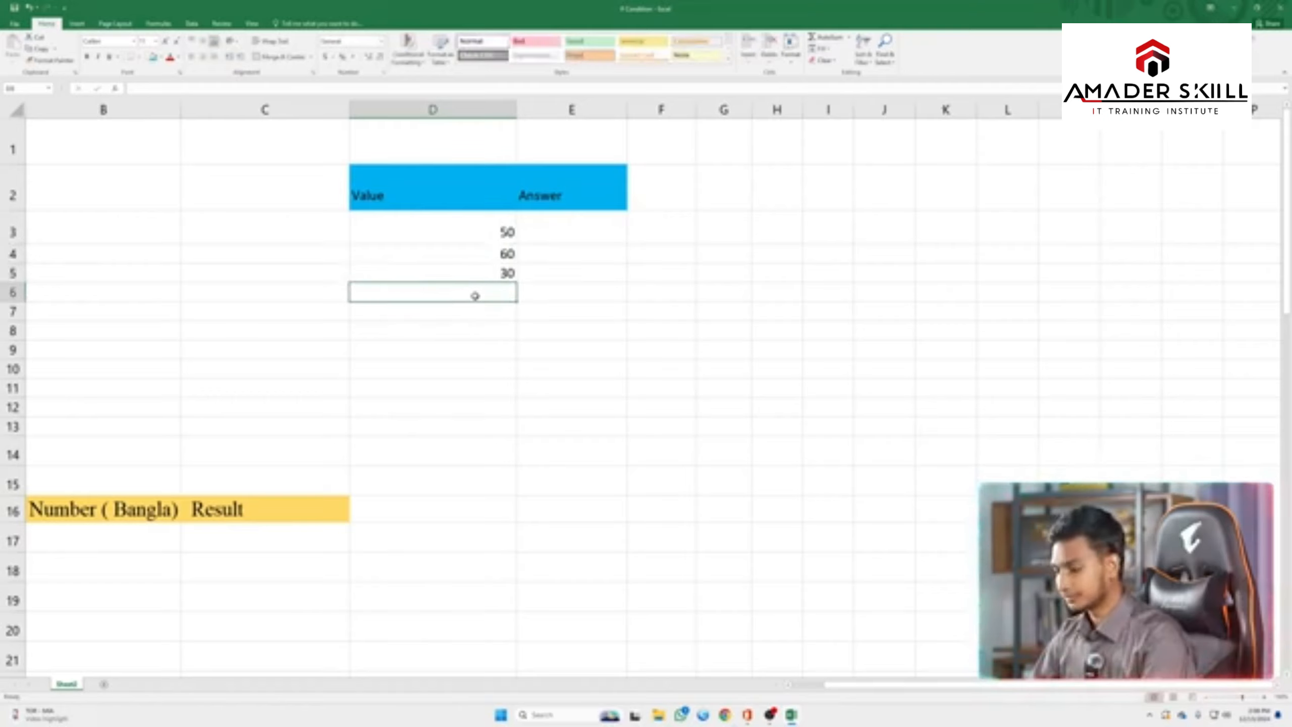
text(20)
Step: Start an IF formula in E3 with the logical test D3>=40
click(542, 234)
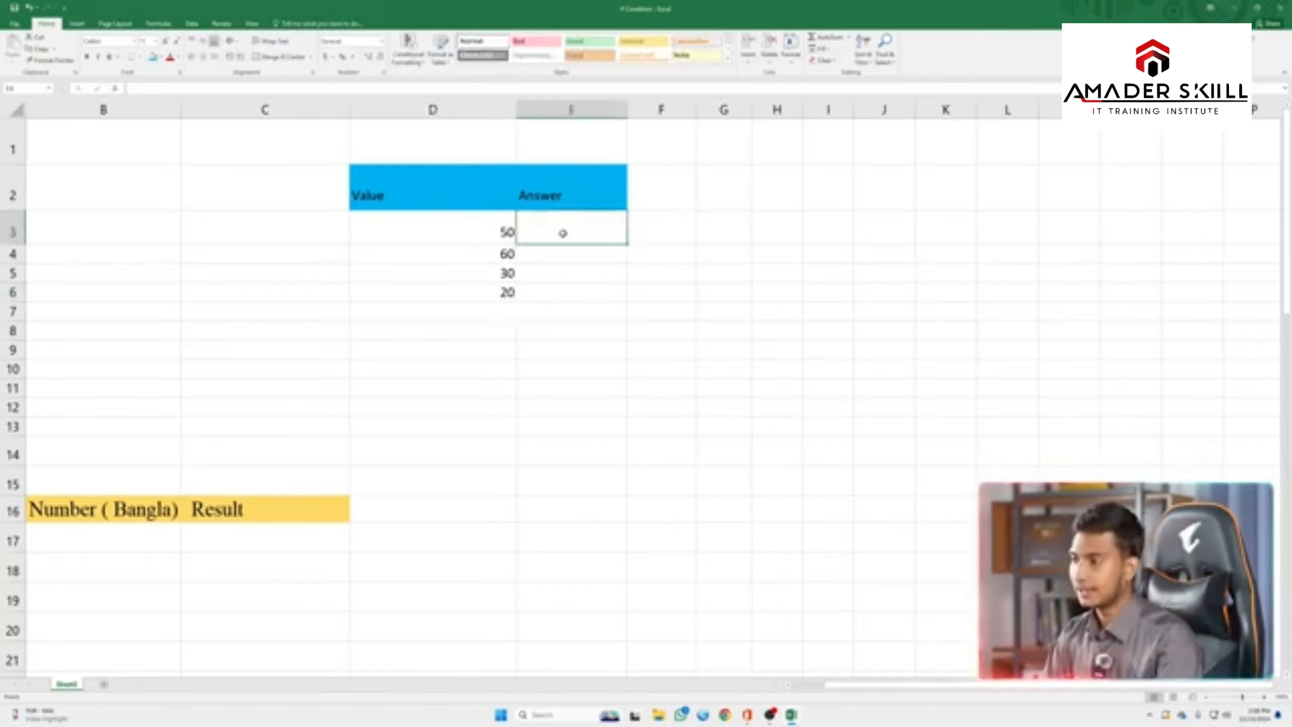
text(=)
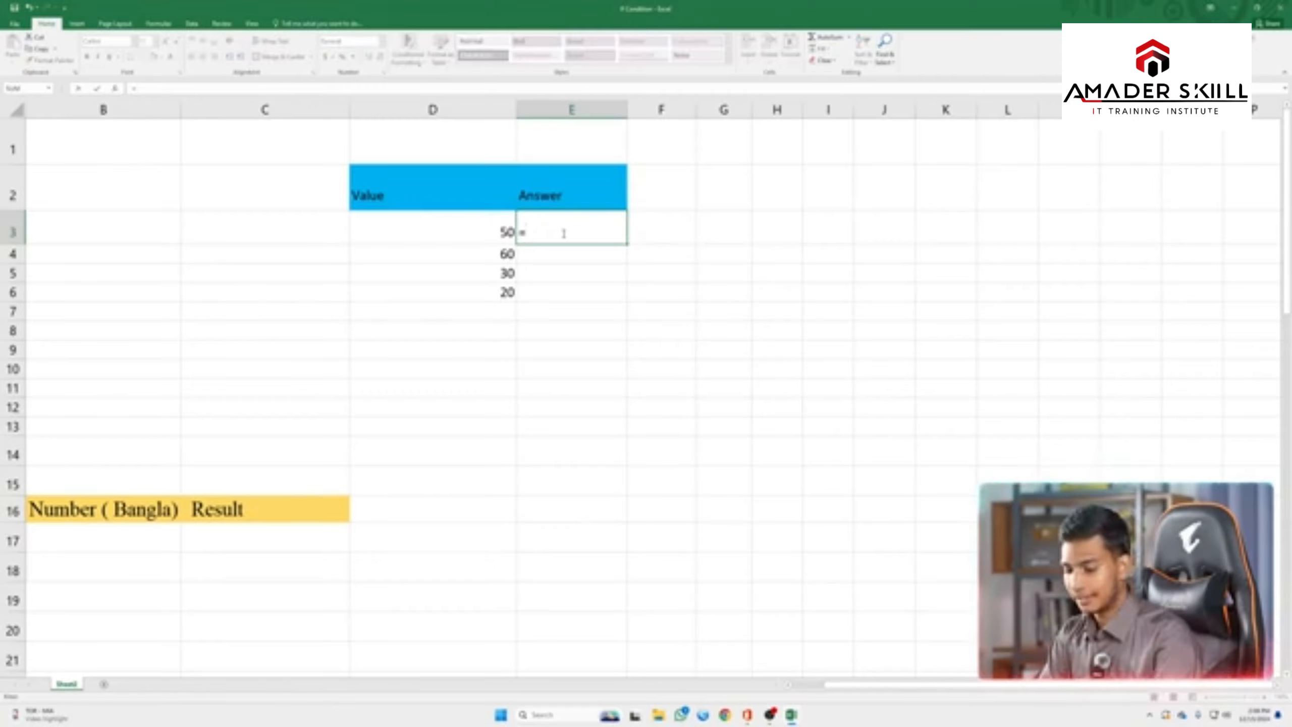
text(if)
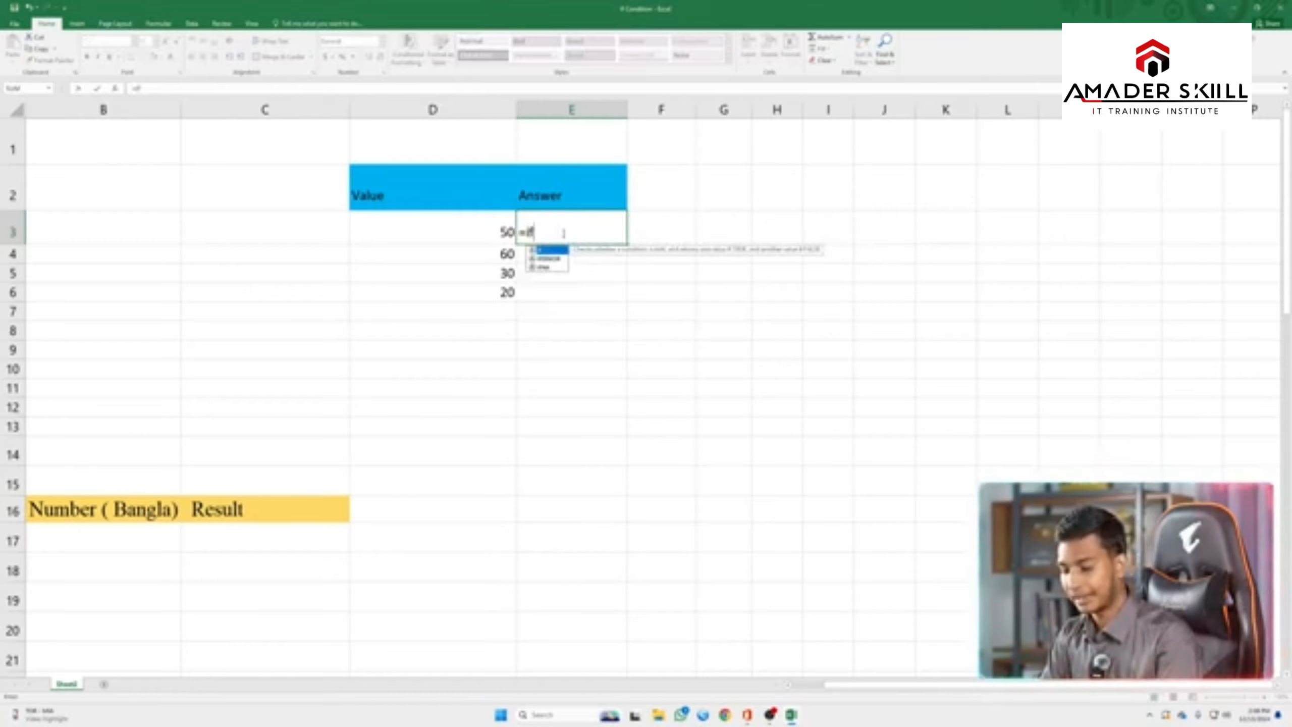
text(()
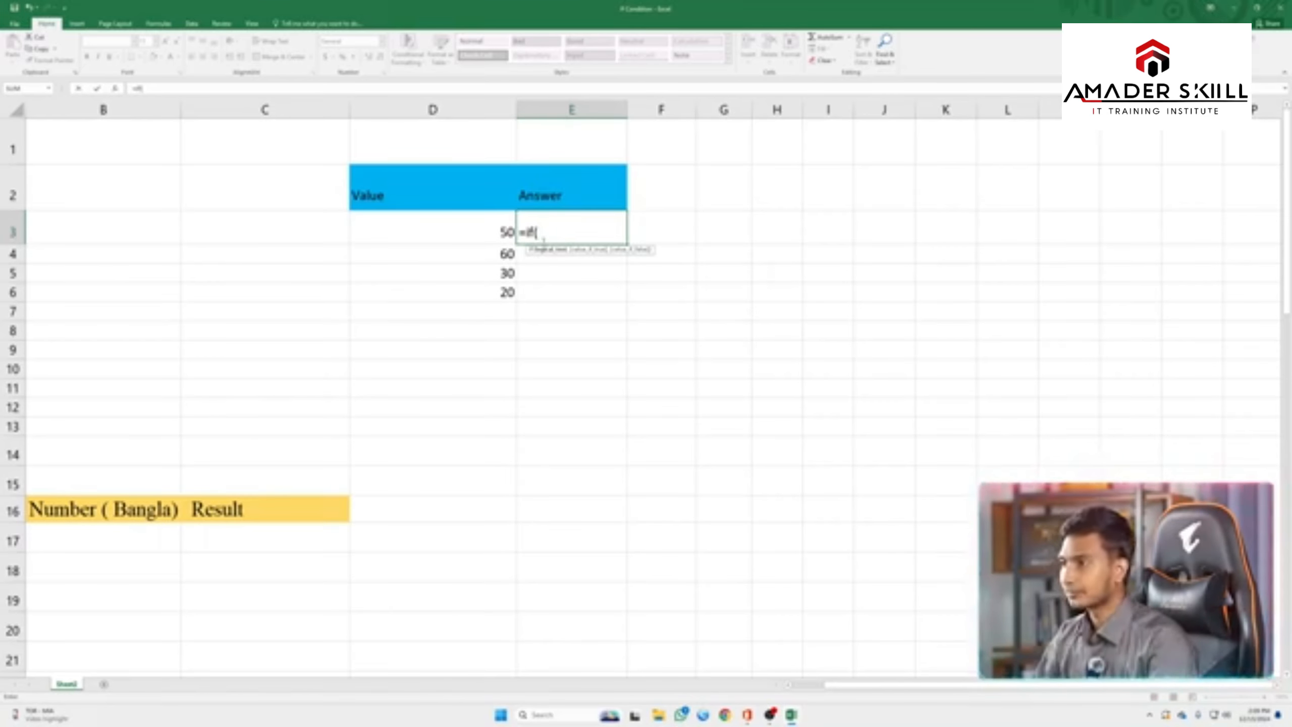
click(489, 228)
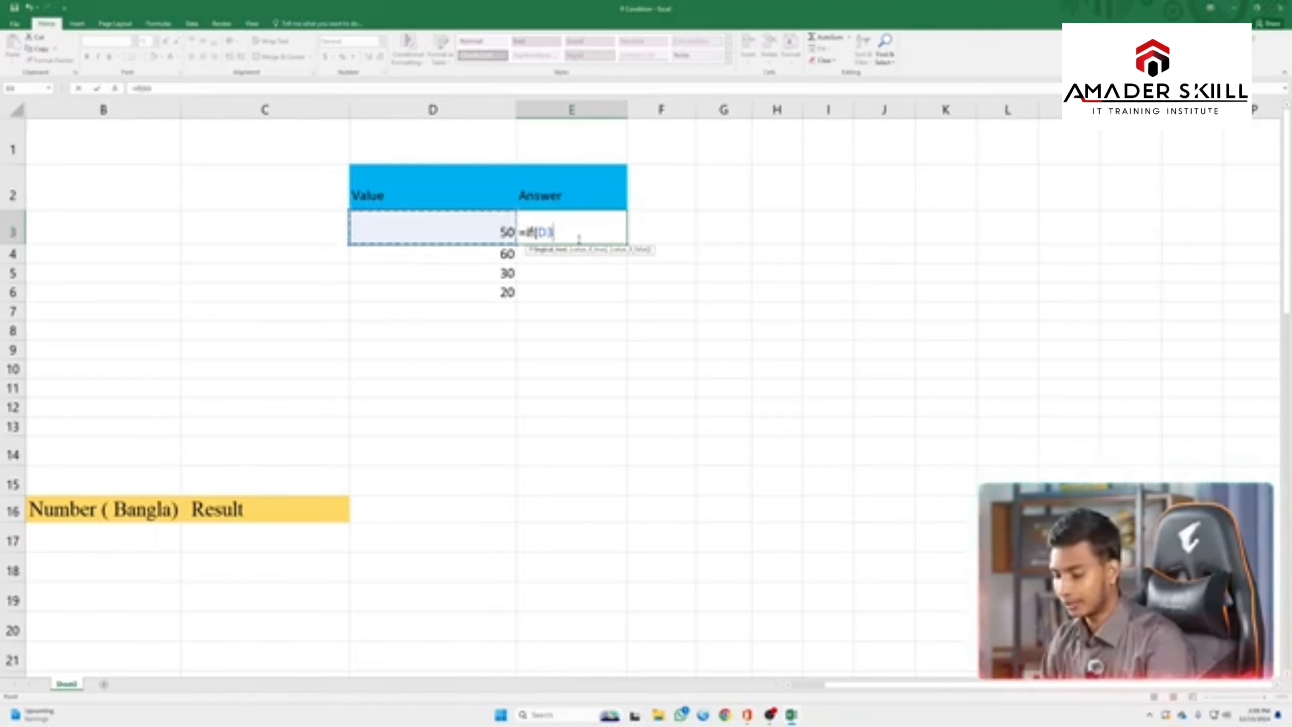
text(>)
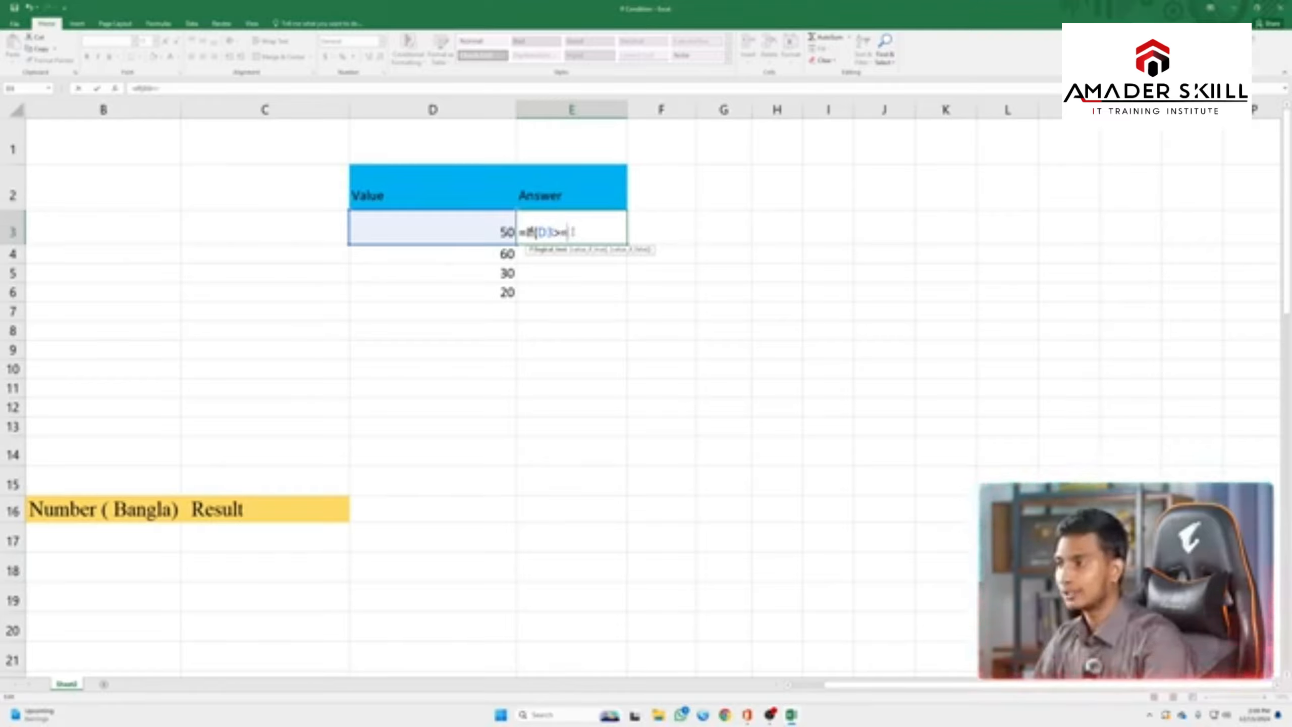
text(=)
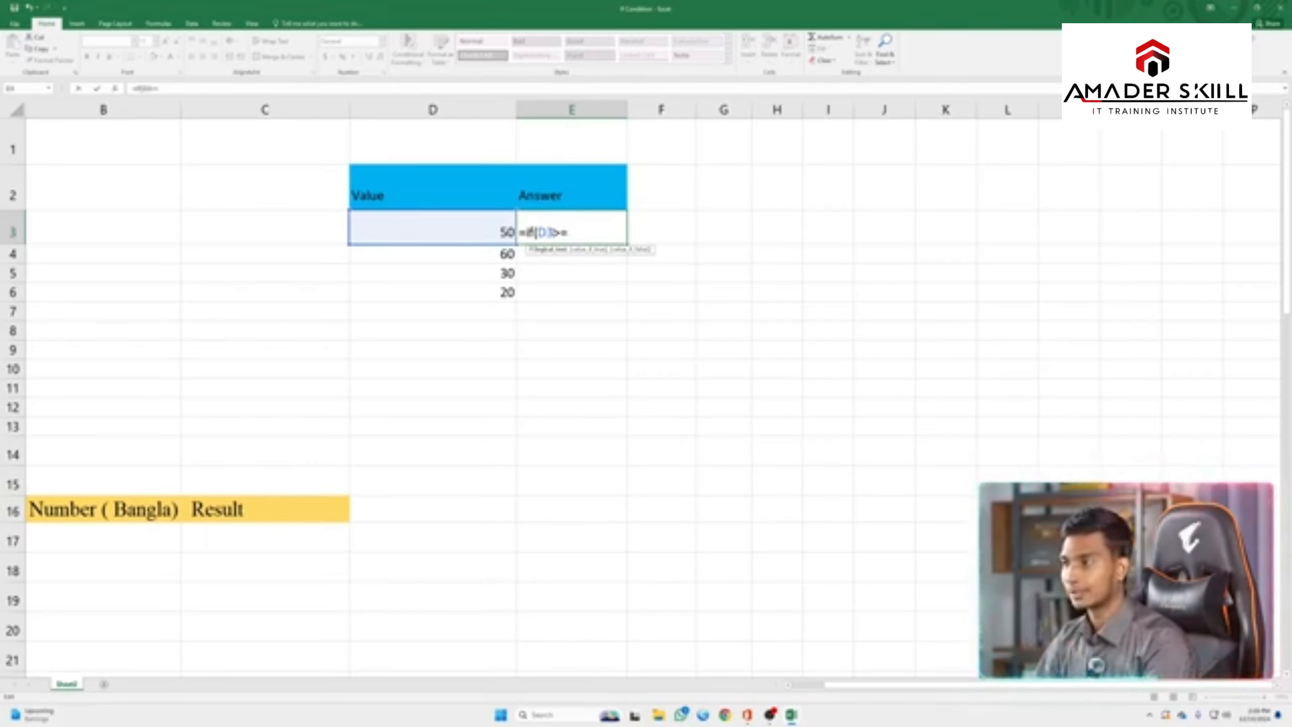
text(40)
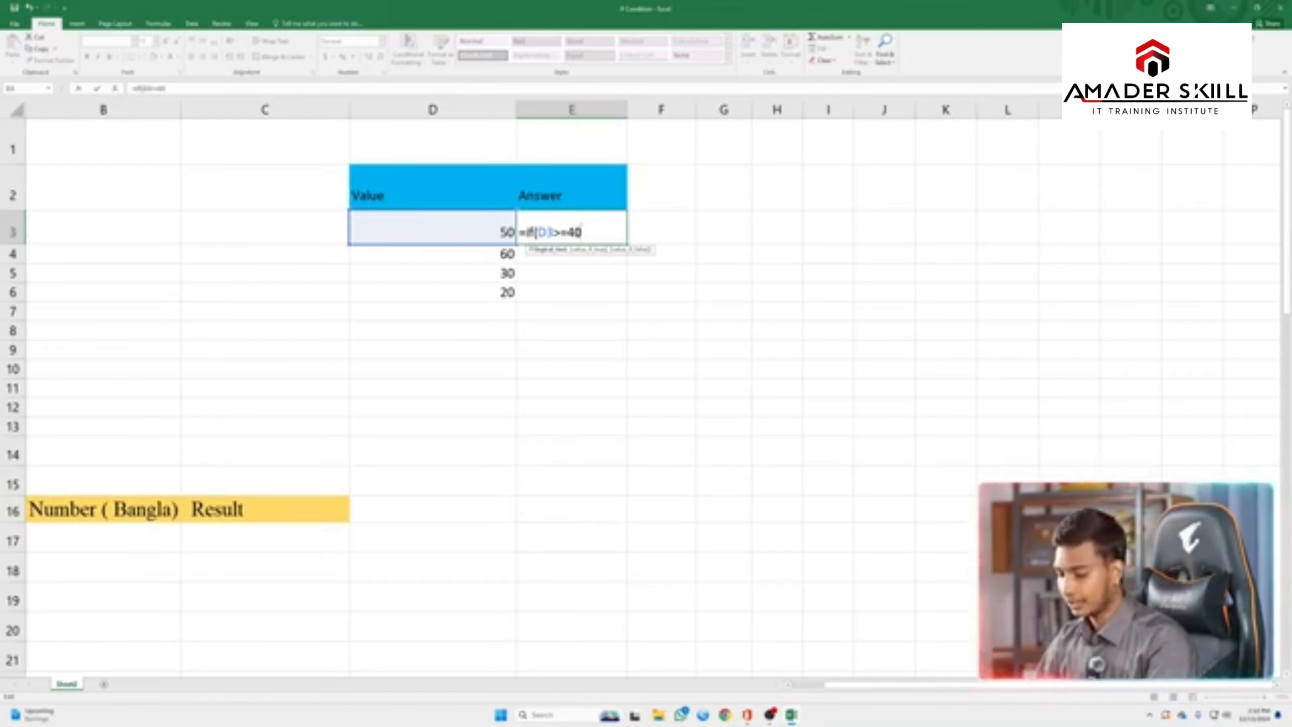
Step: Complete the IF formula in E3 with "pass" as the true value and "fail" as the false value
text(,)
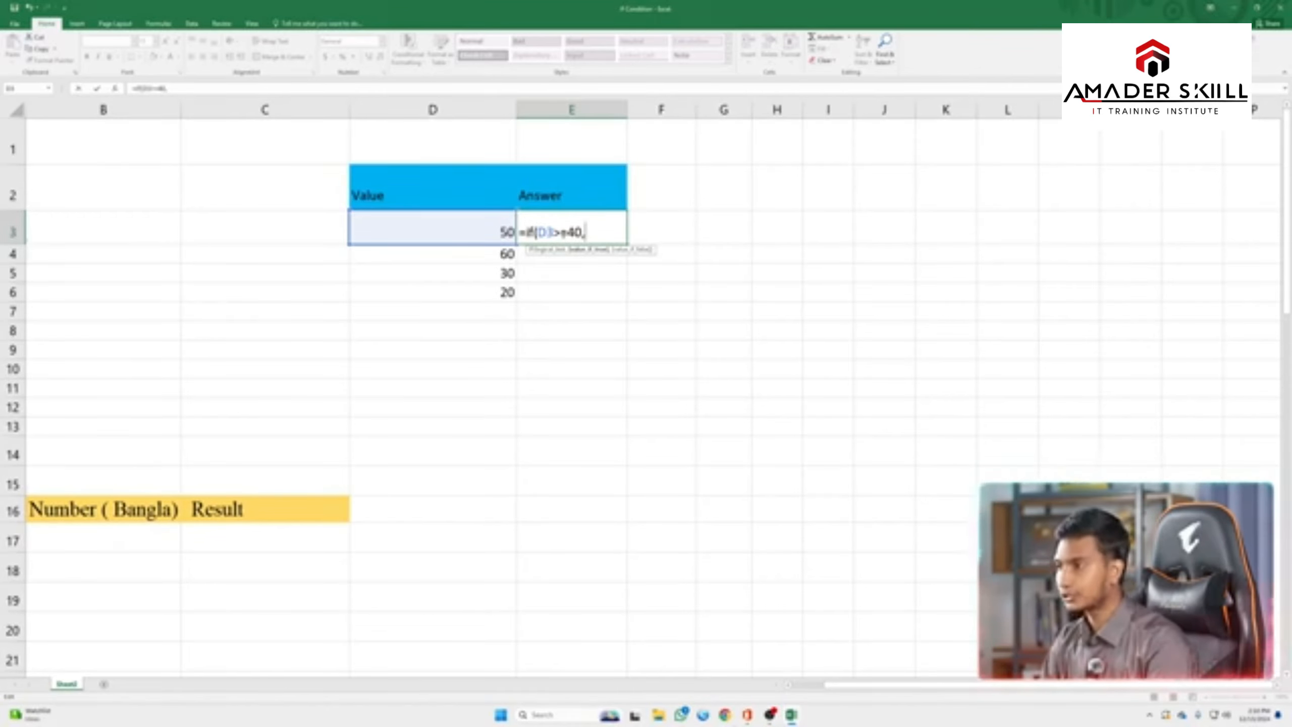
text(")
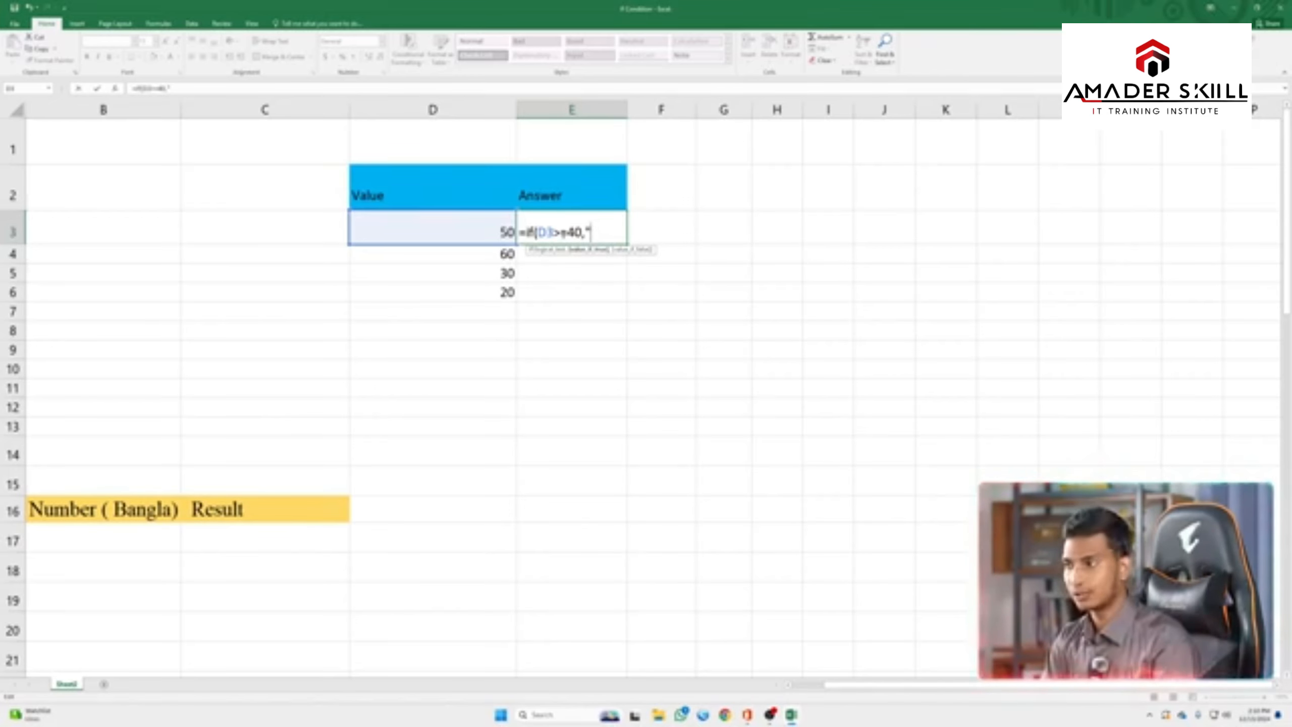
text(fail)
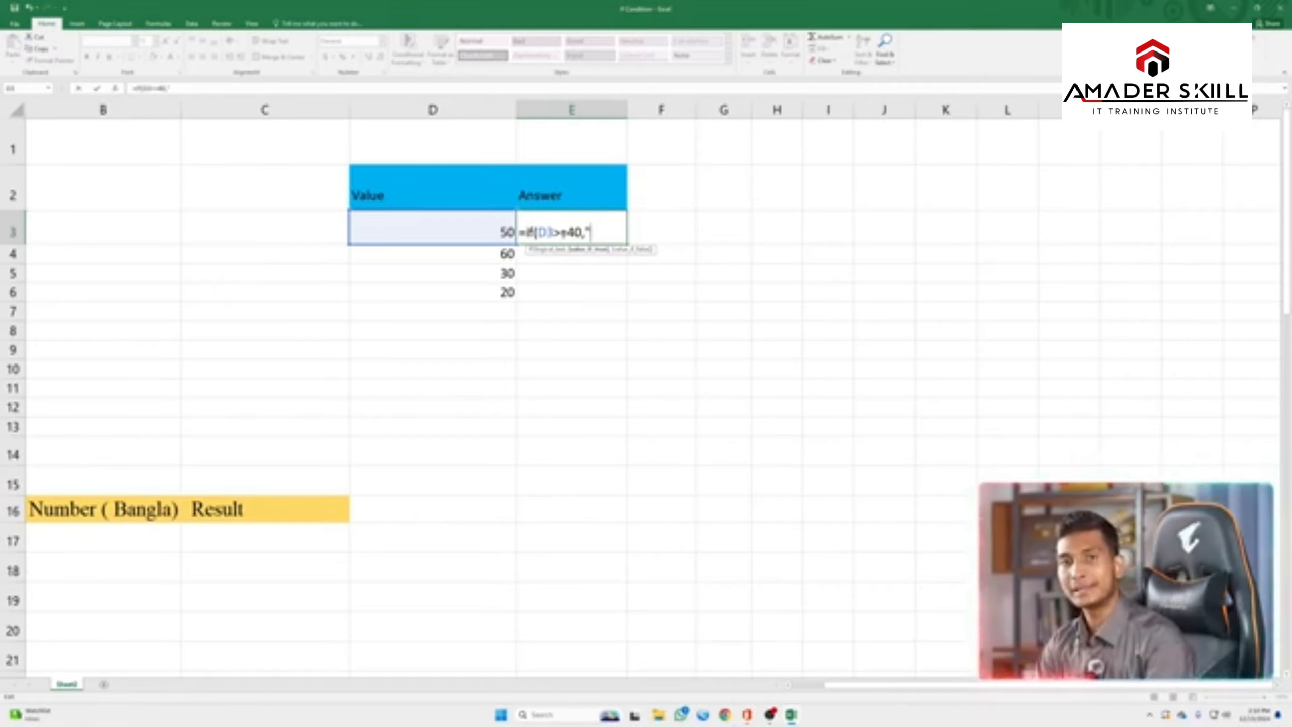
text(pass)
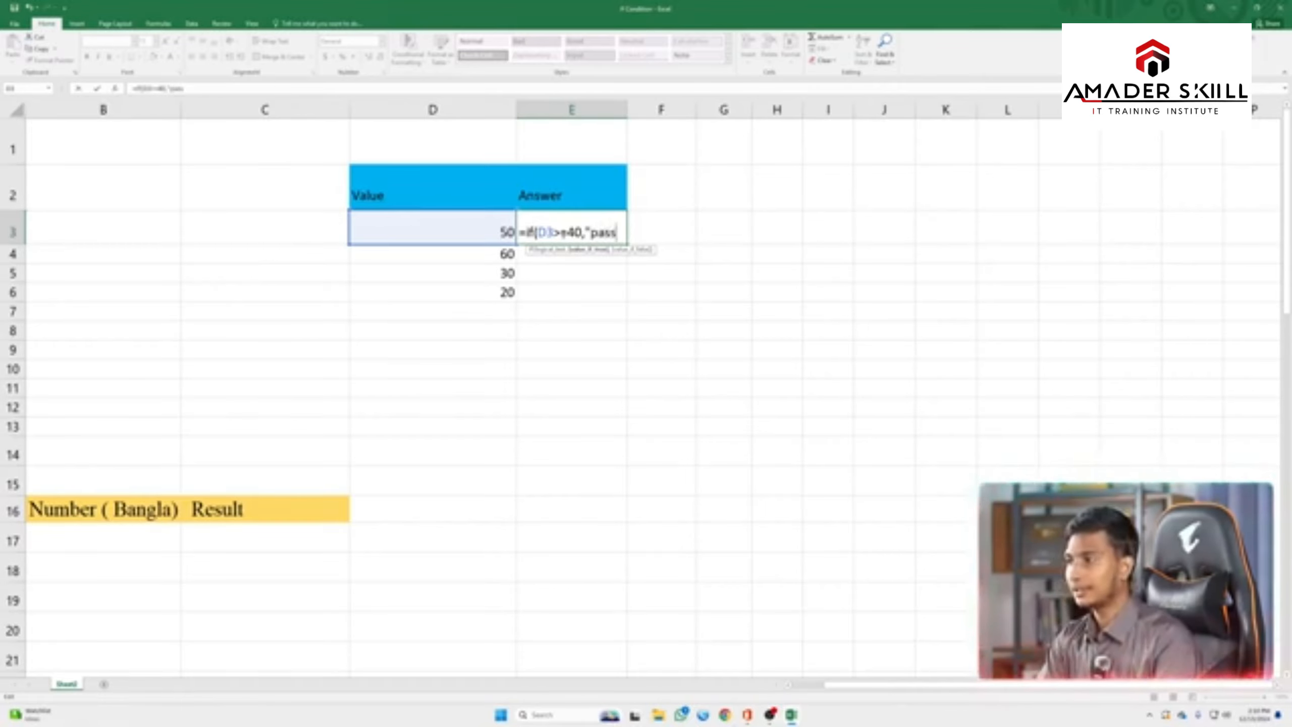
text(ed)
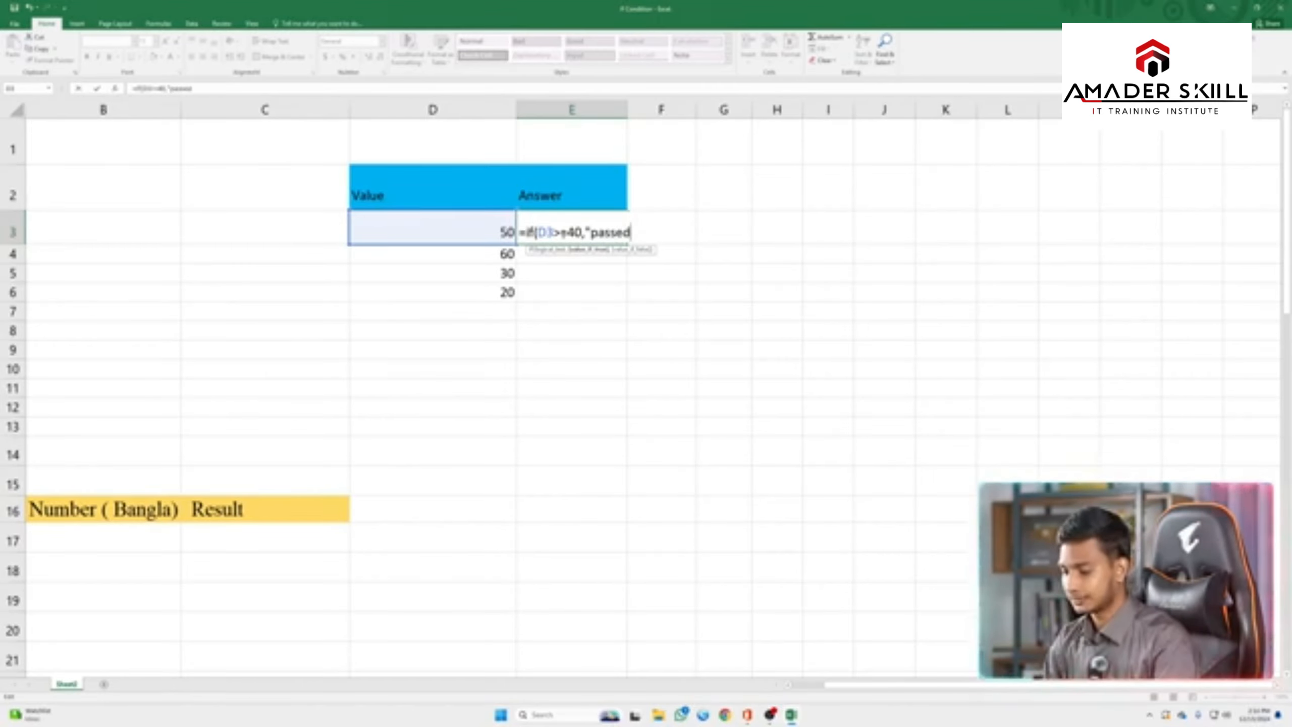
key(BackSpace)
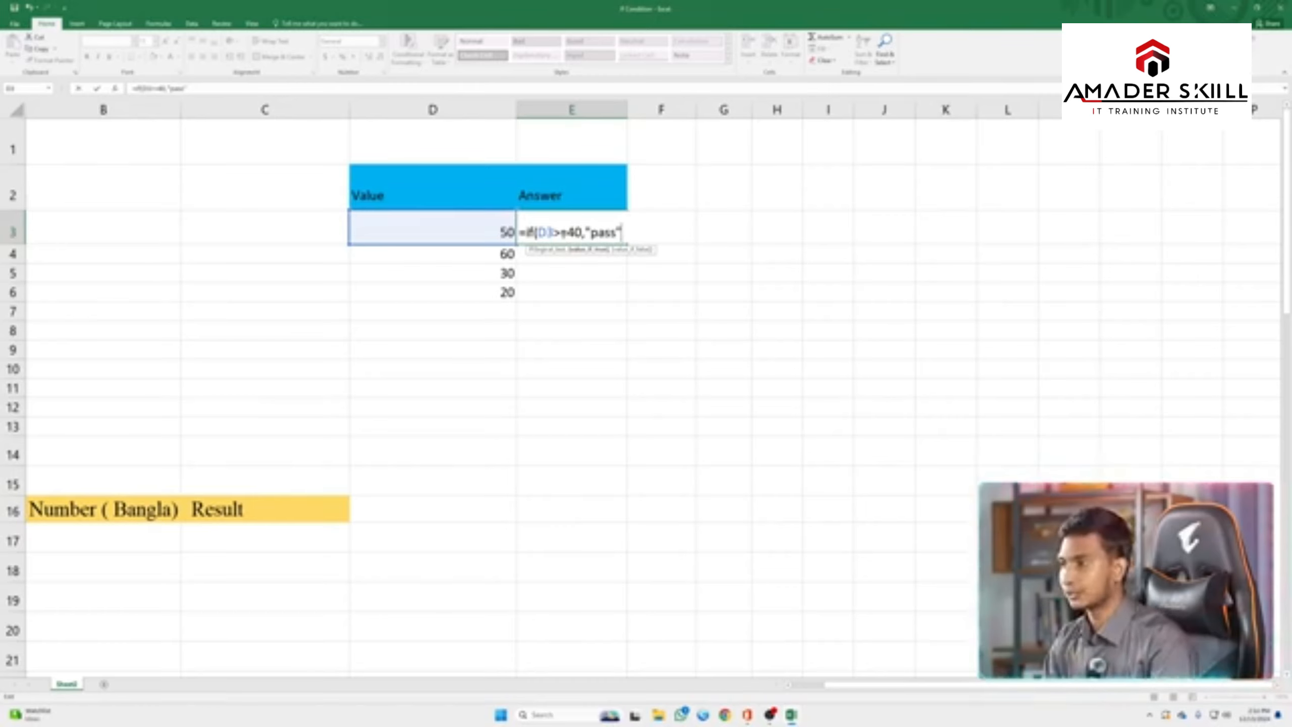
text(,)
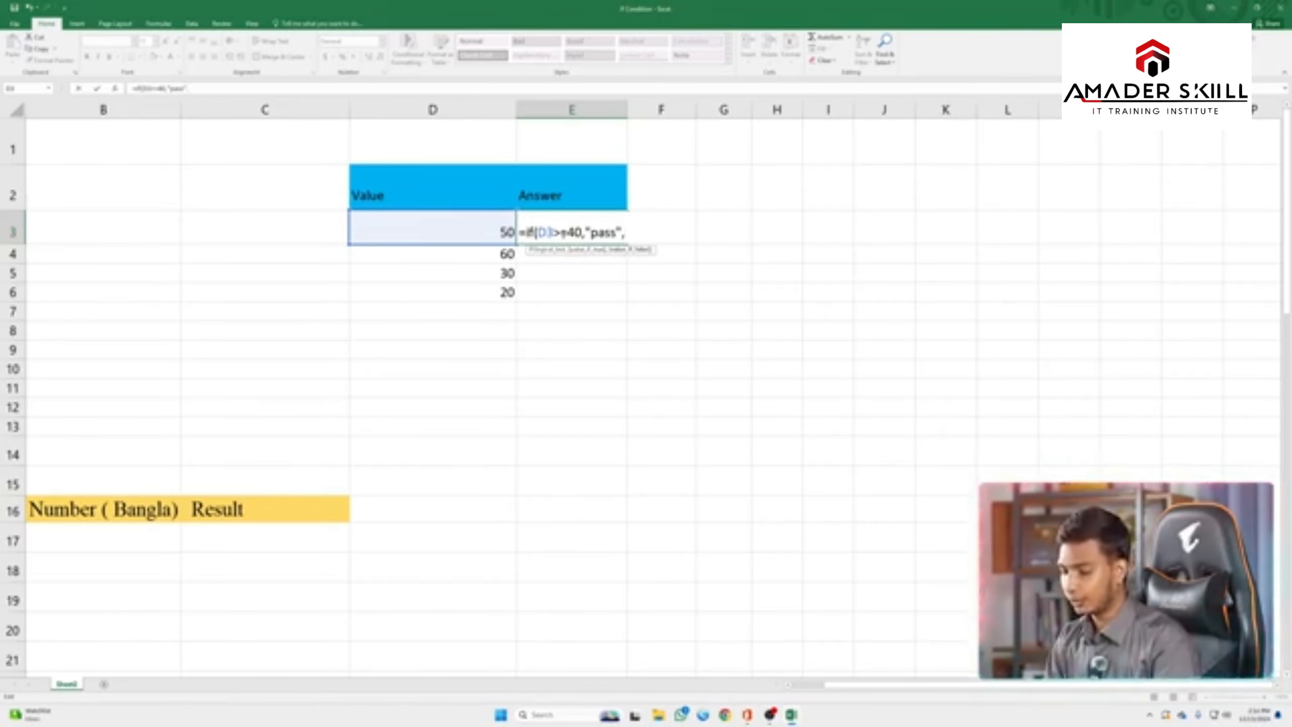
text(")
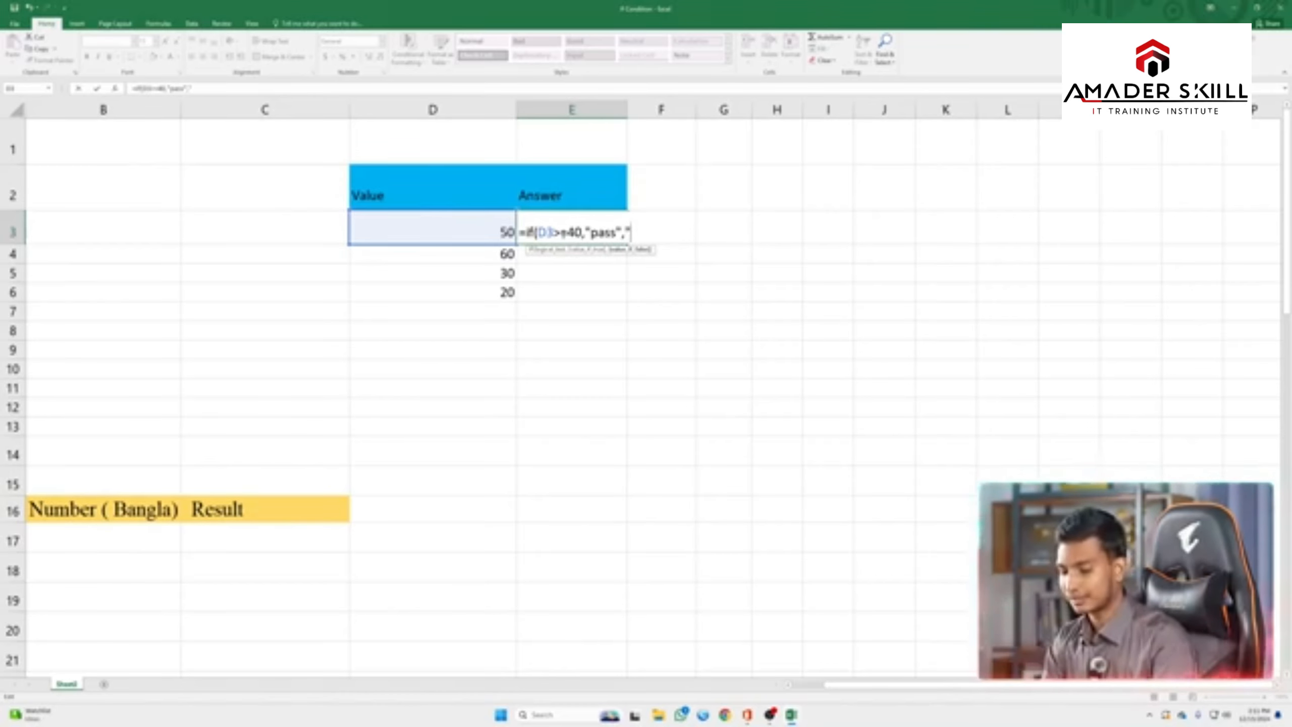
text(fail)
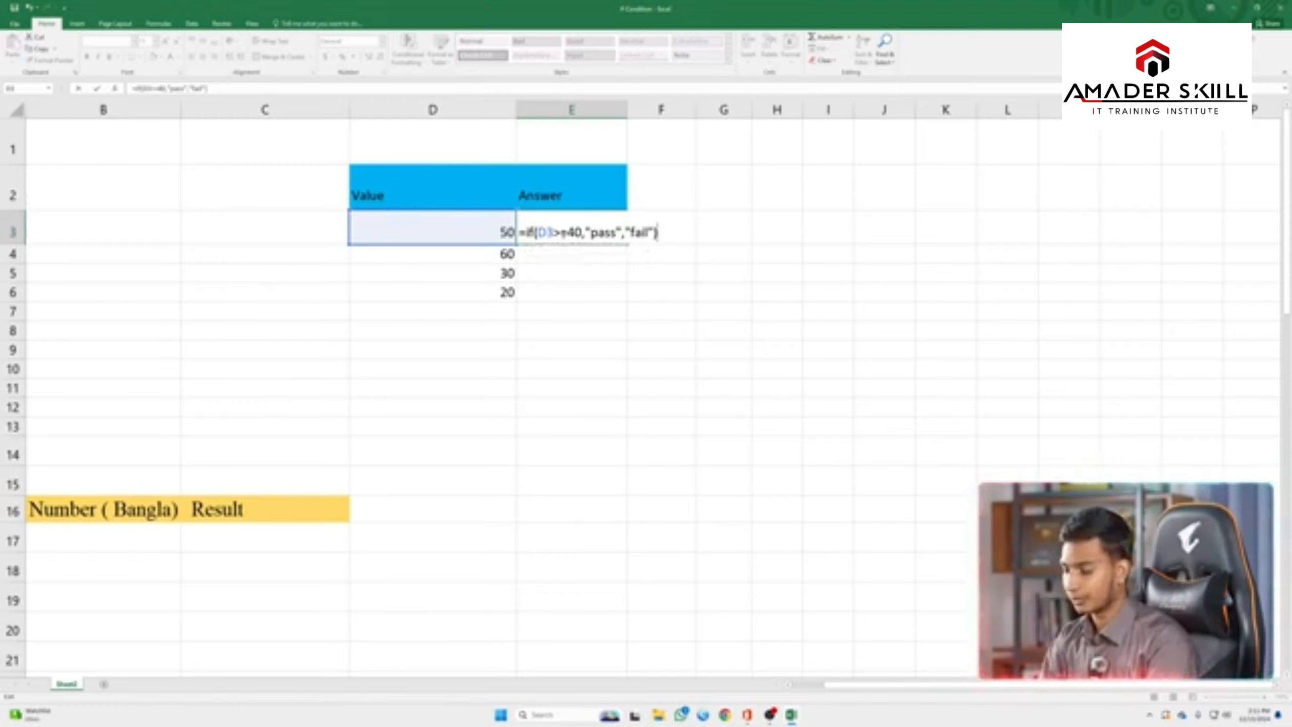
key(Return)
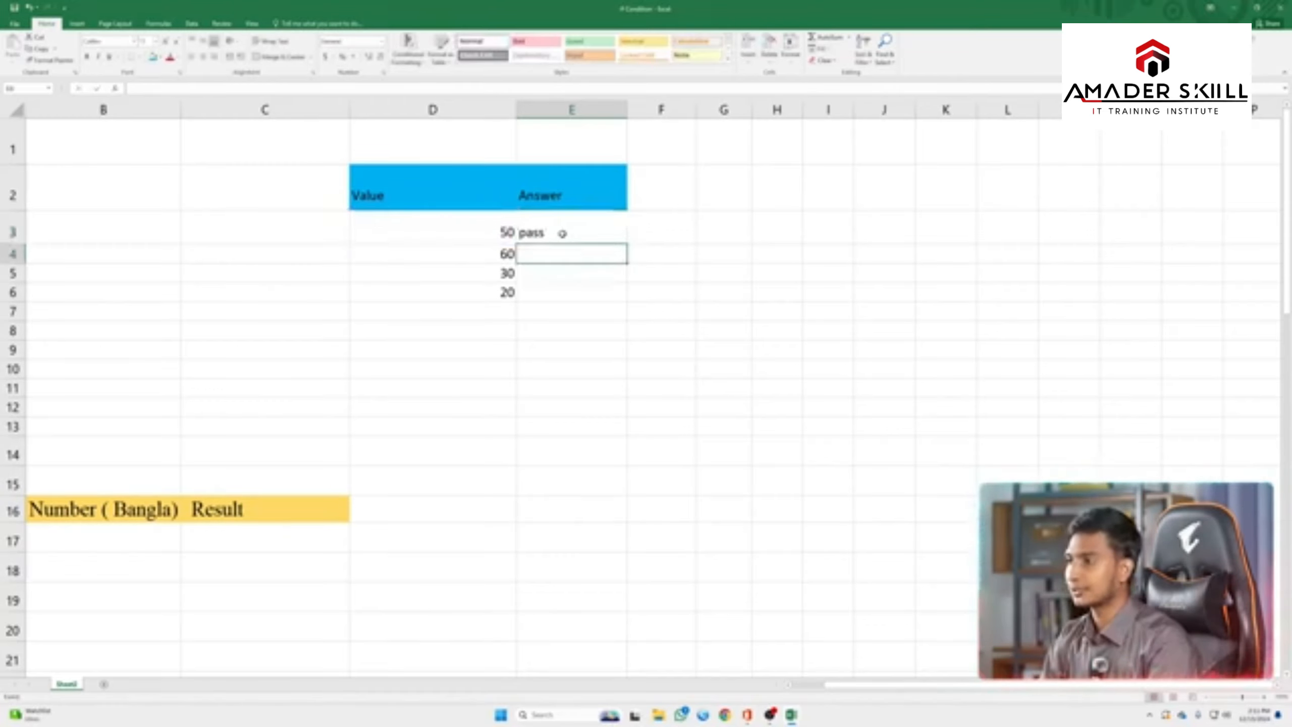
Step: Fill the IF formula from E3 down through E6
click(548, 225)
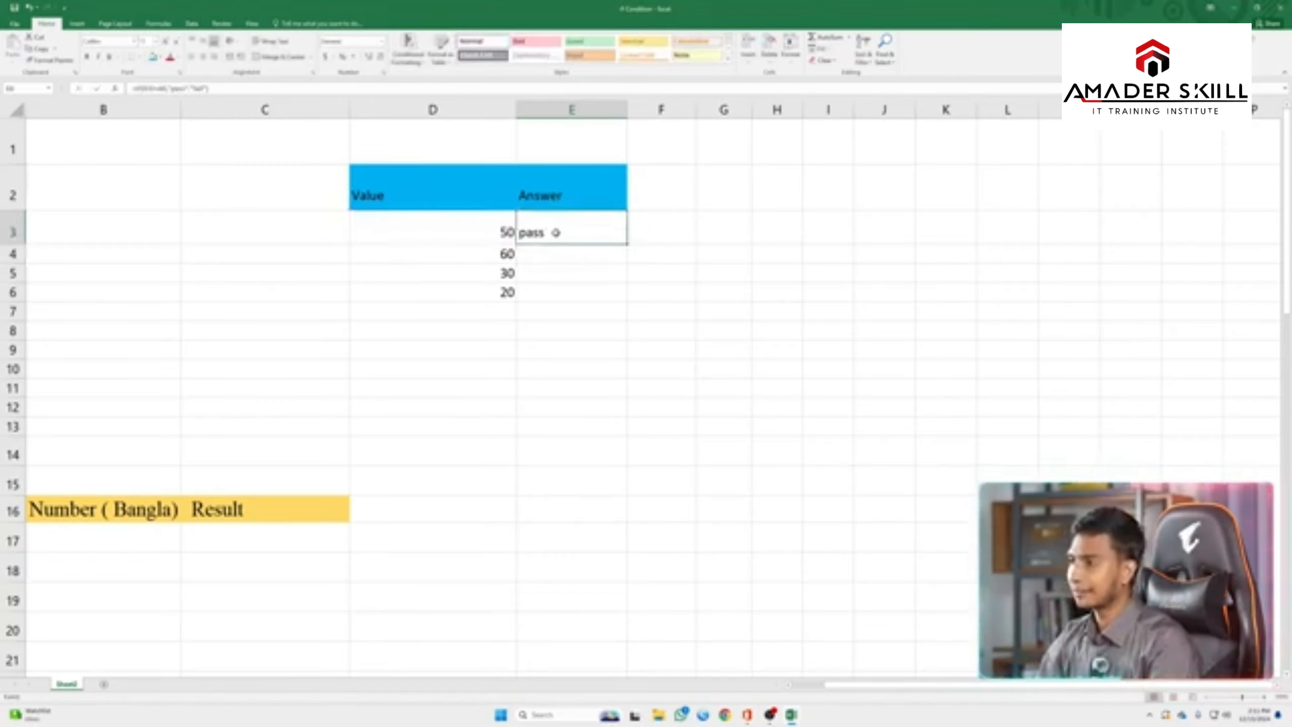
drag(629, 244, 621, 302)
click(568, 234)
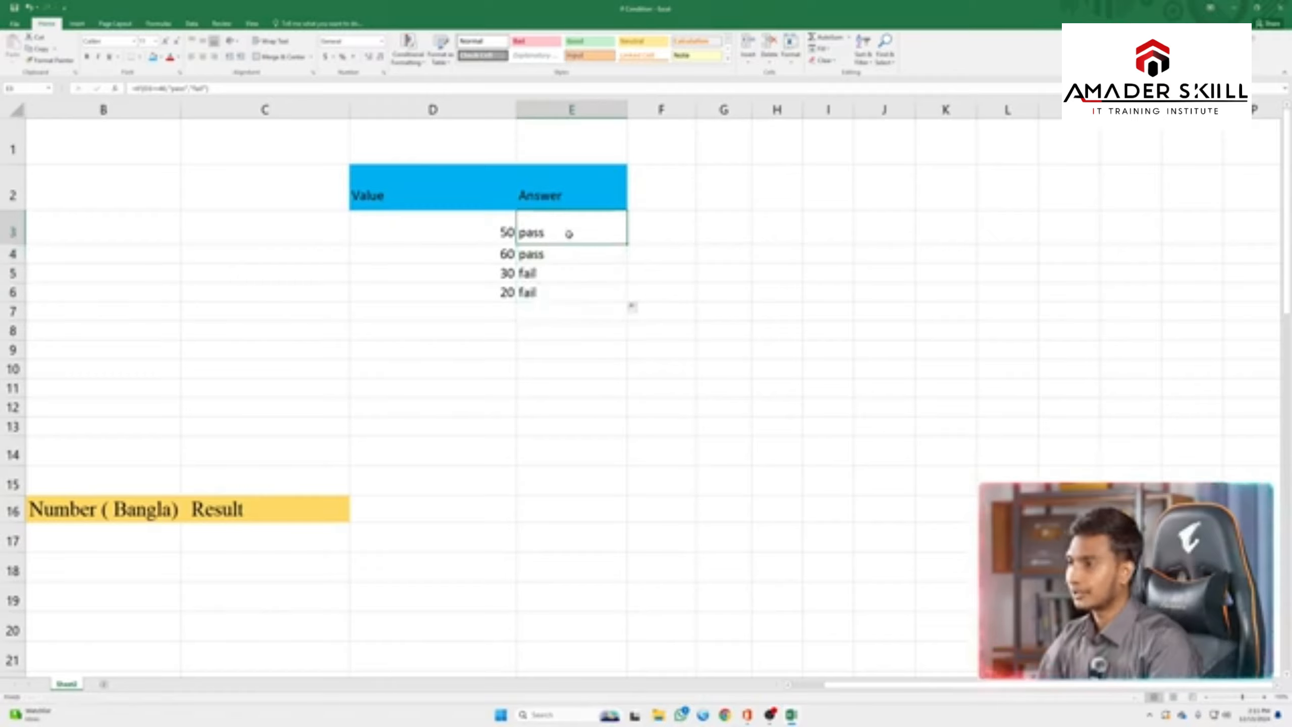
Step: Compare the Answer results in E3:E6 with the numbers in D3:D6
click(542, 251)
click(552, 234)
click(552, 254)
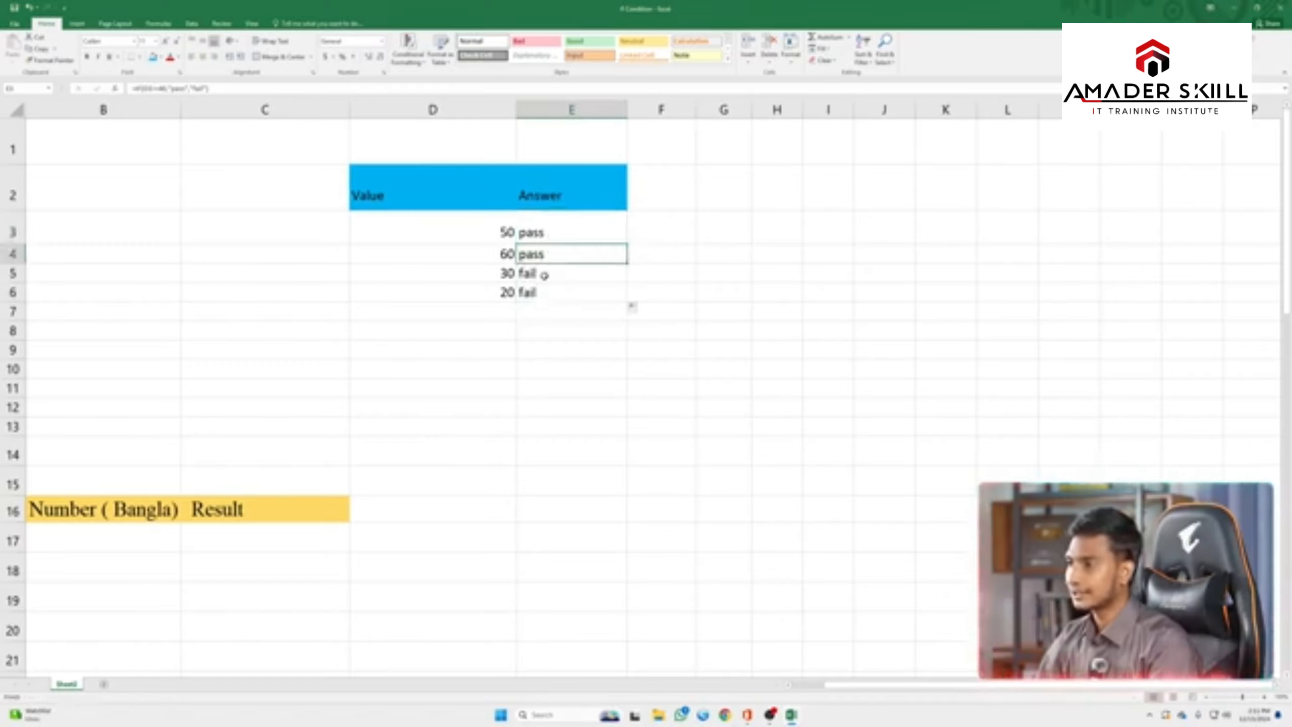
click(544, 275)
click(543, 293)
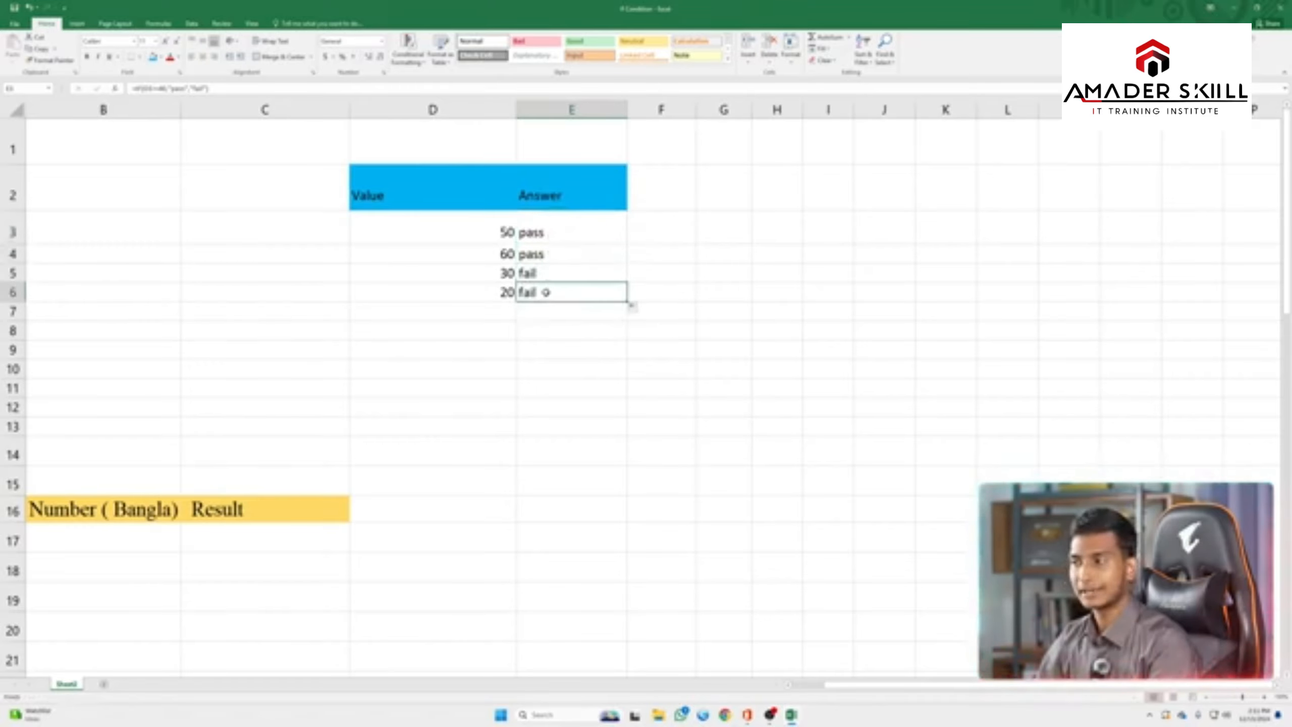
click(495, 232)
click(495, 252)
click(493, 234)
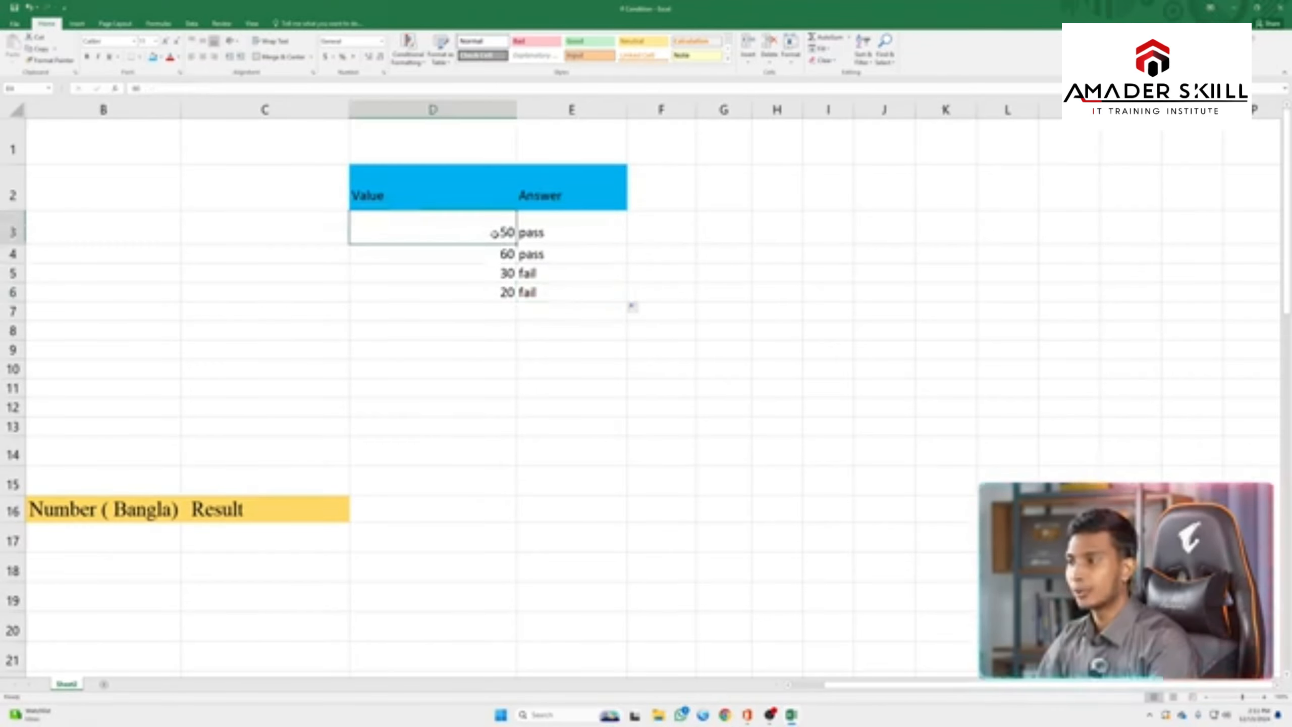
click(496, 272)
click(495, 288)
click(494, 273)
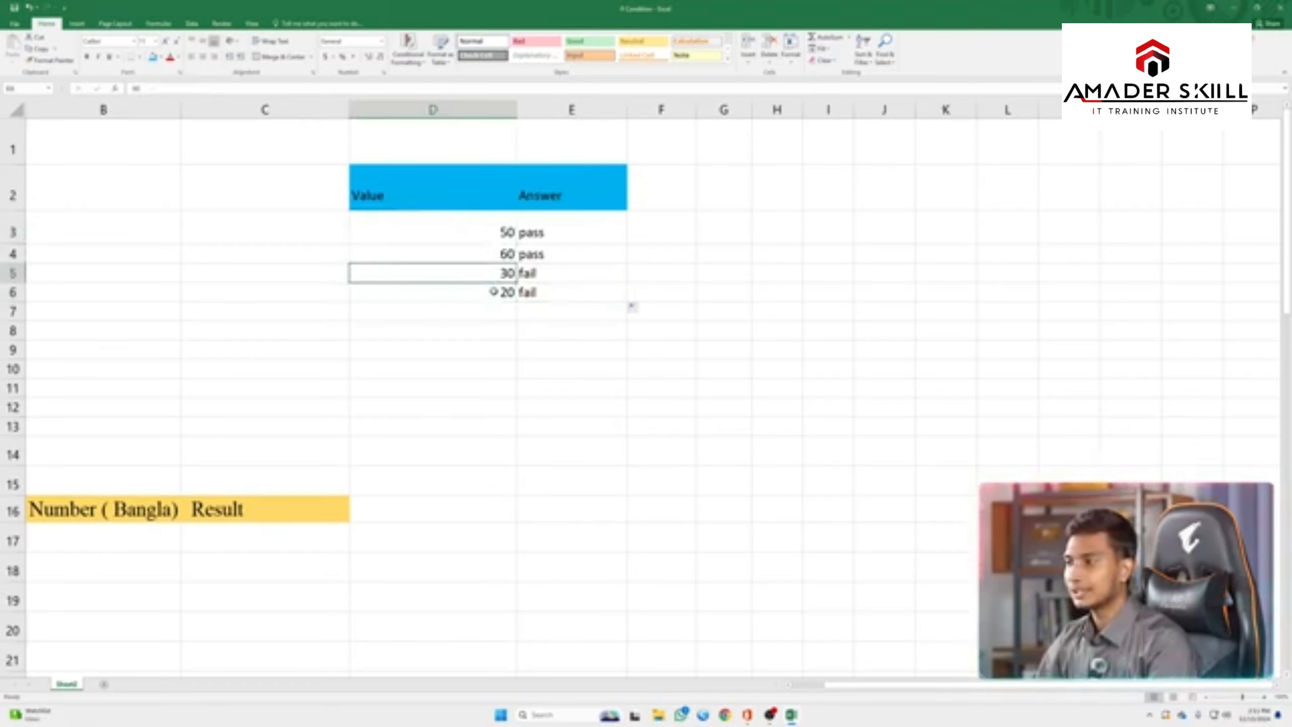
click(495, 286)
Step: Change the Value in D5 to 40 and in D6 to 39 to test the pass threshold
click(495, 277)
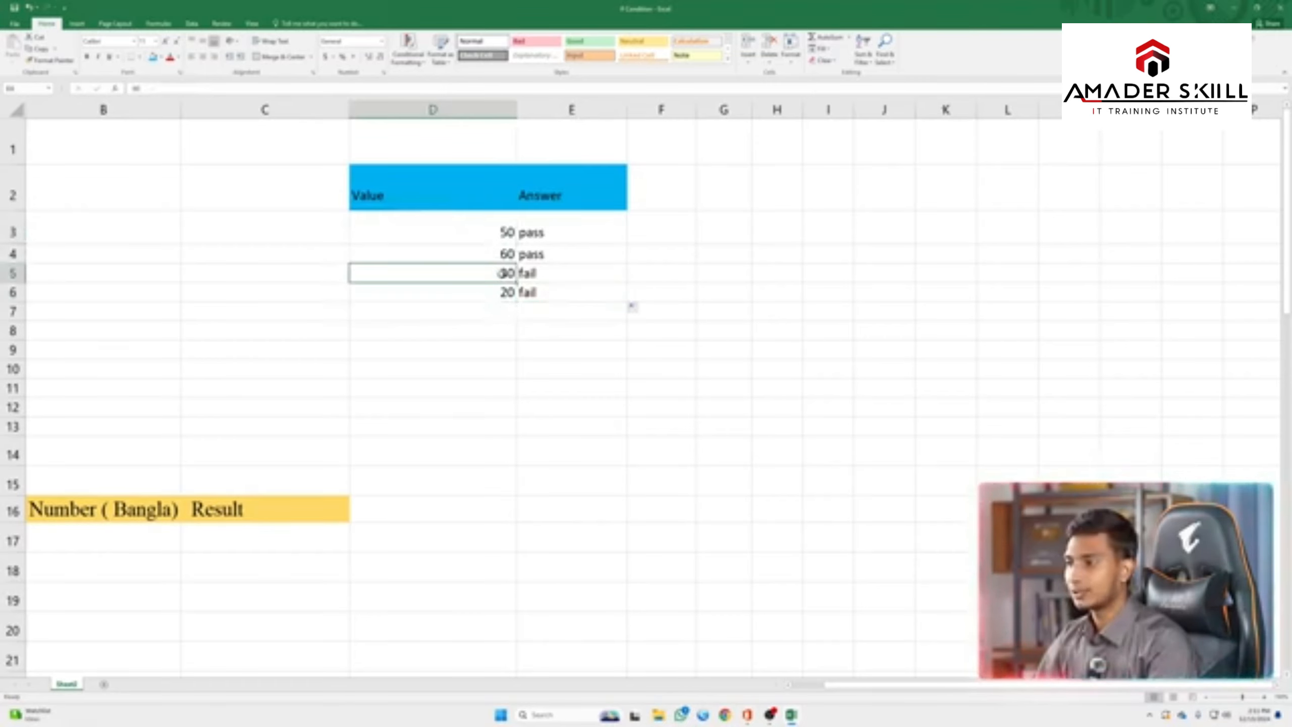
double_click(501, 273)
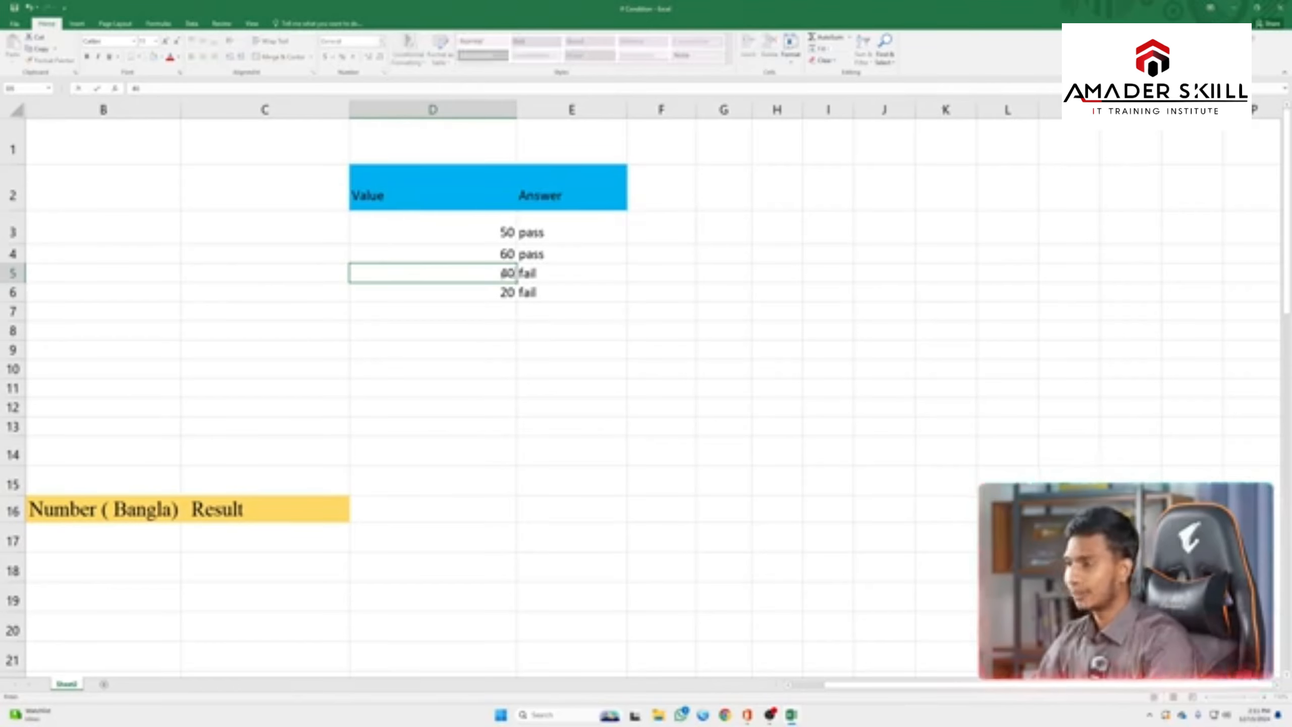
key(Return)
click(592, 272)
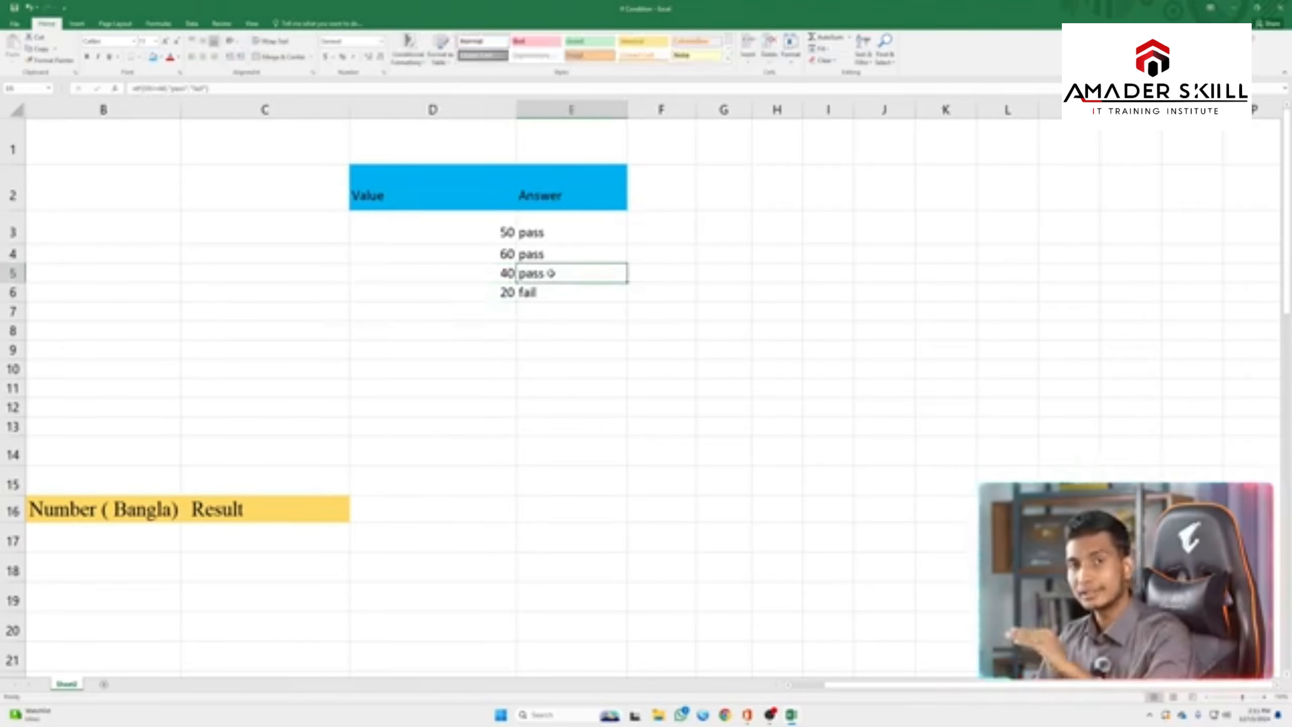
click(506, 292)
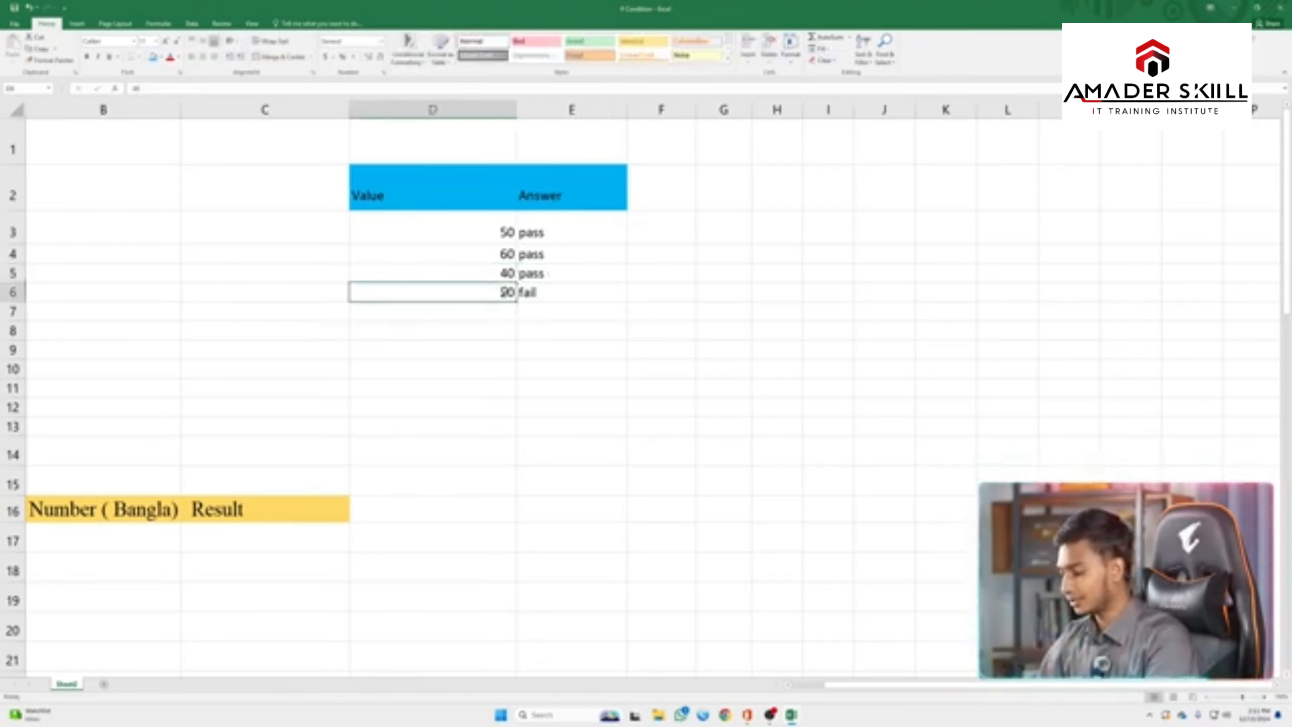
text(39)
key(Return)
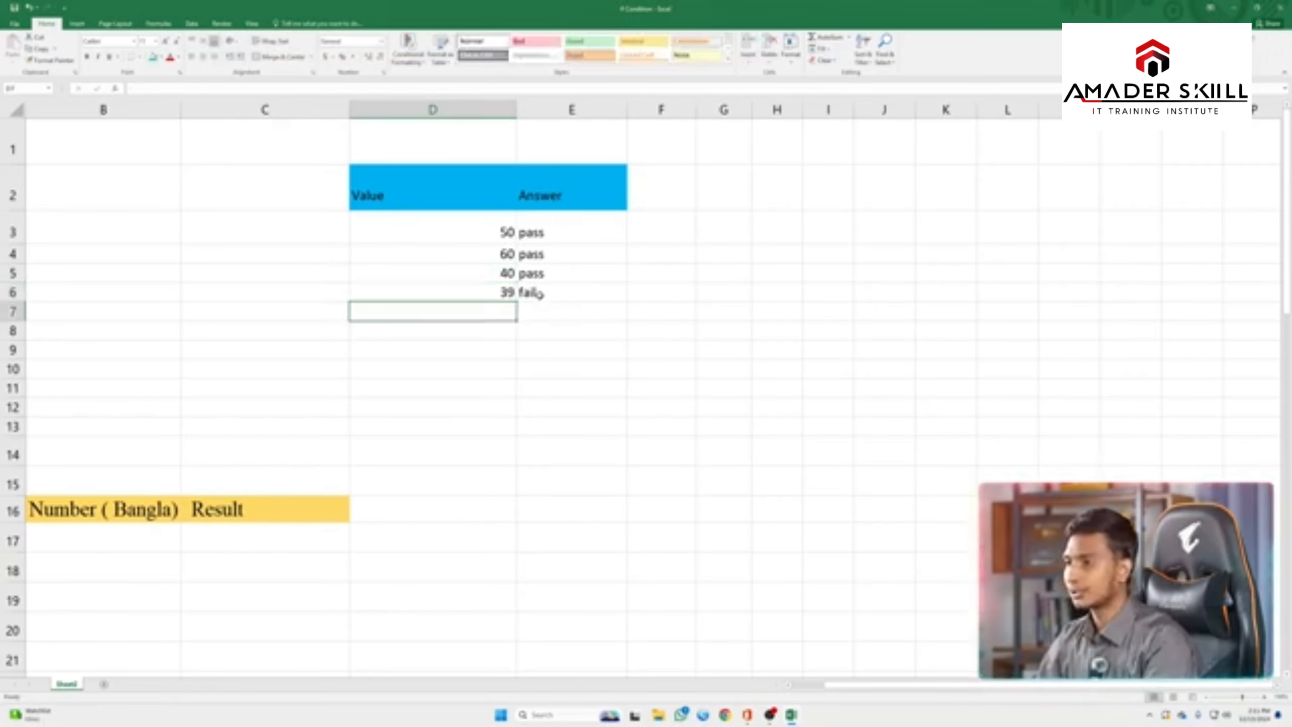
click(539, 294)
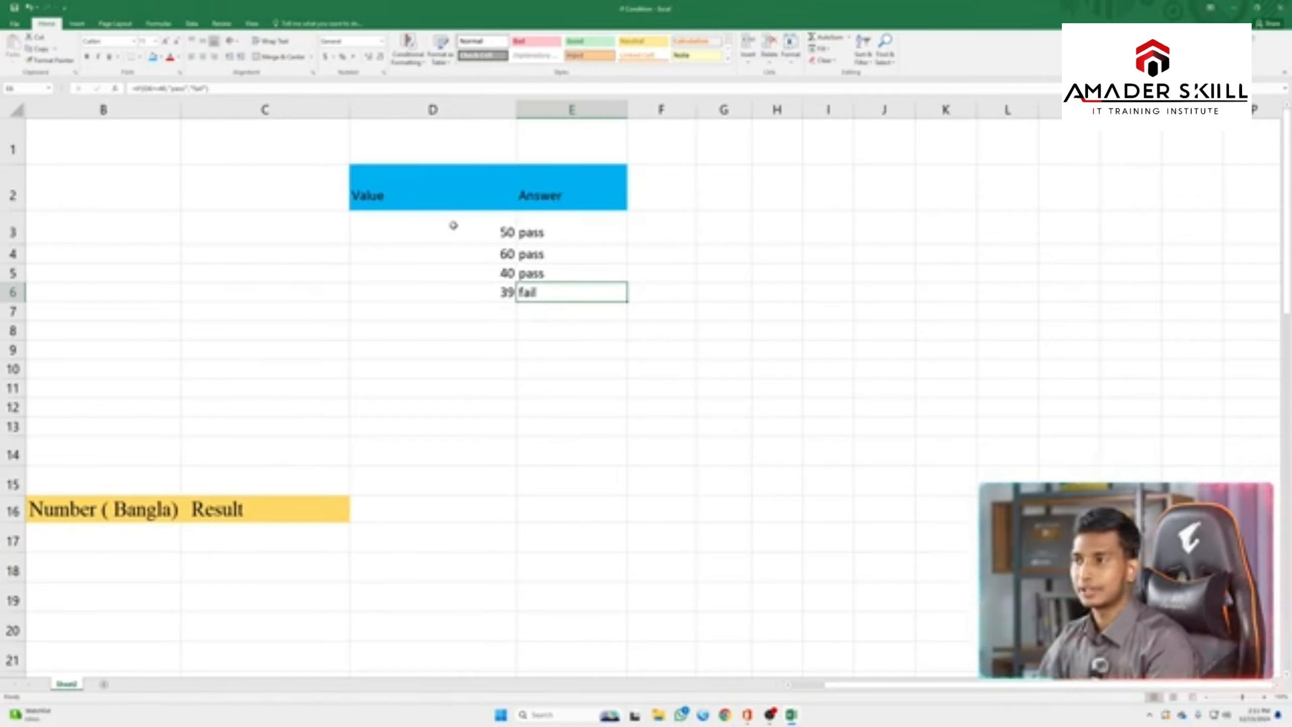
Step: Centre the Name header in cell A16 of the marks table
scroll(412, 395, left, 2)
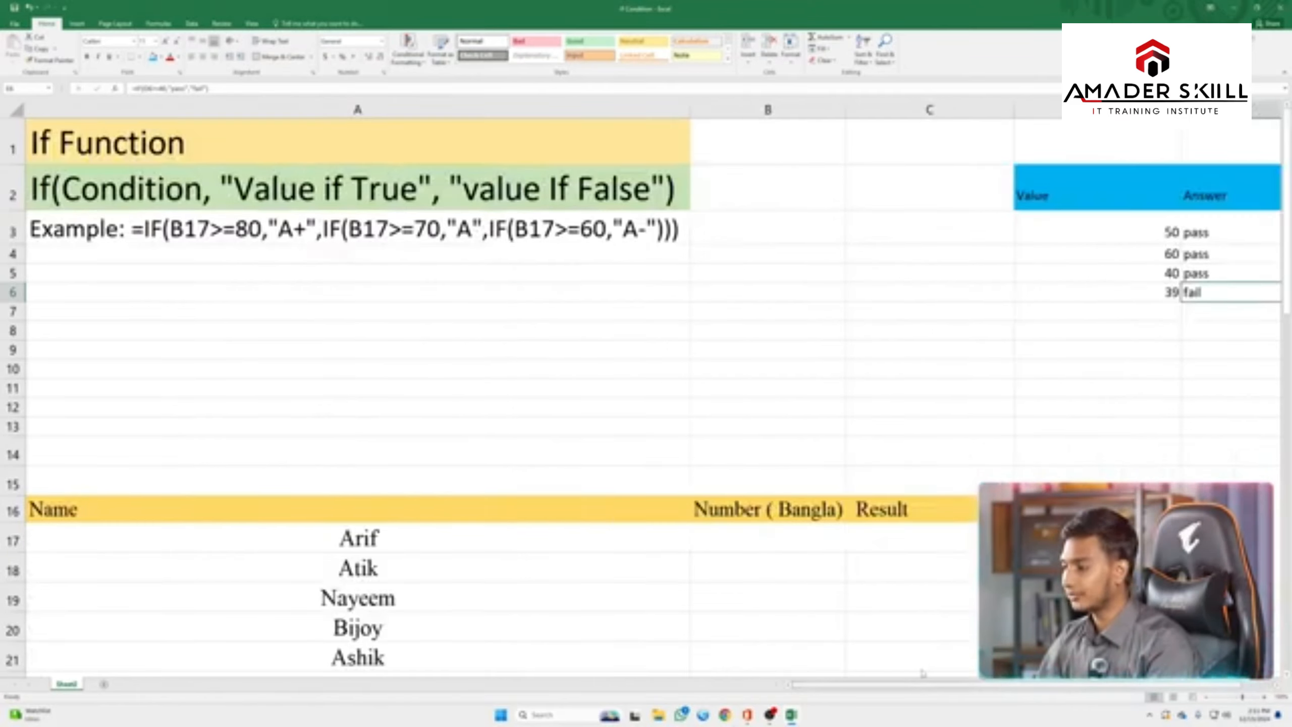
click(131, 189)
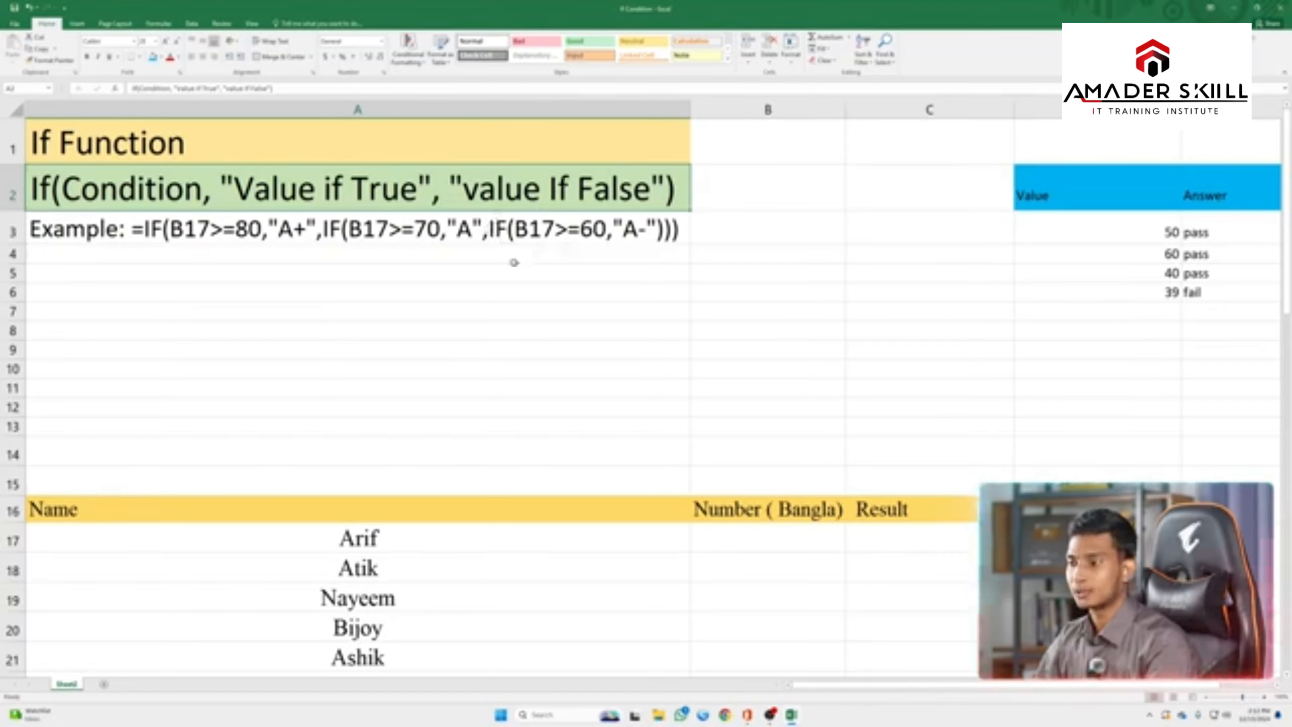
scroll(420, 257, down, 1)
scroll(444, 256, up, 1)
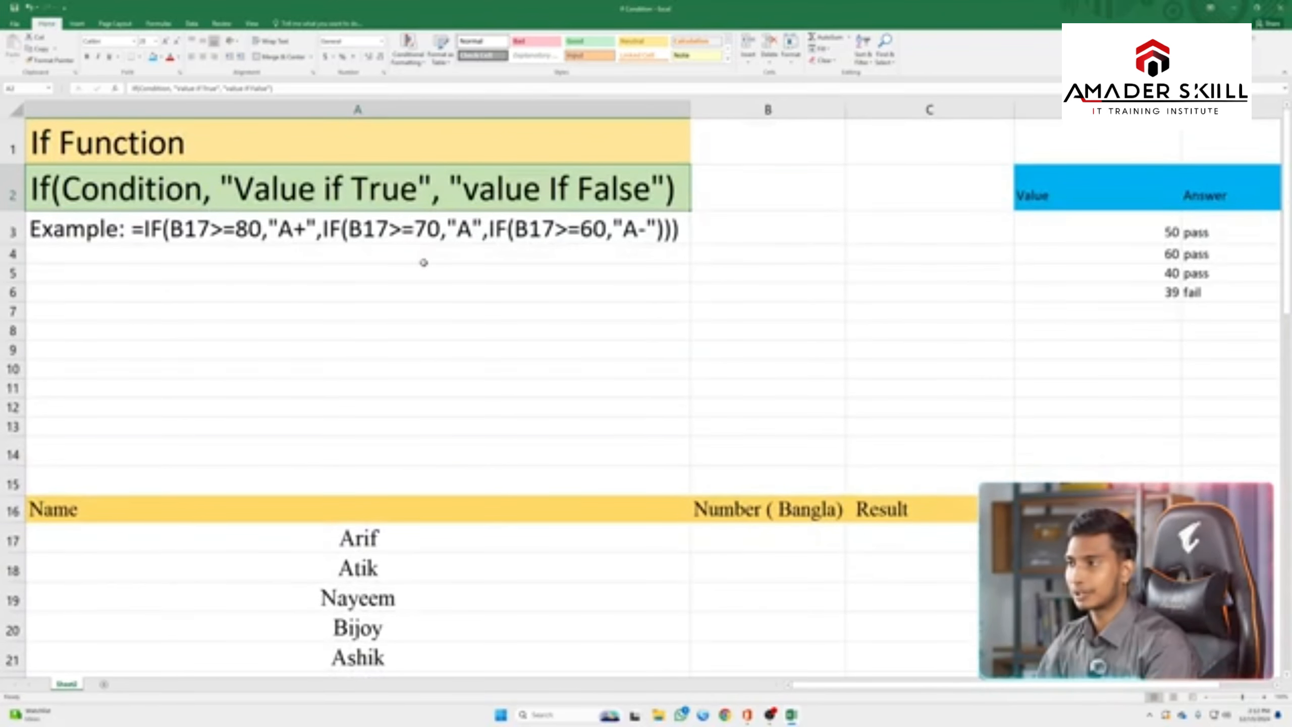
scroll(517, 315, down, 2)
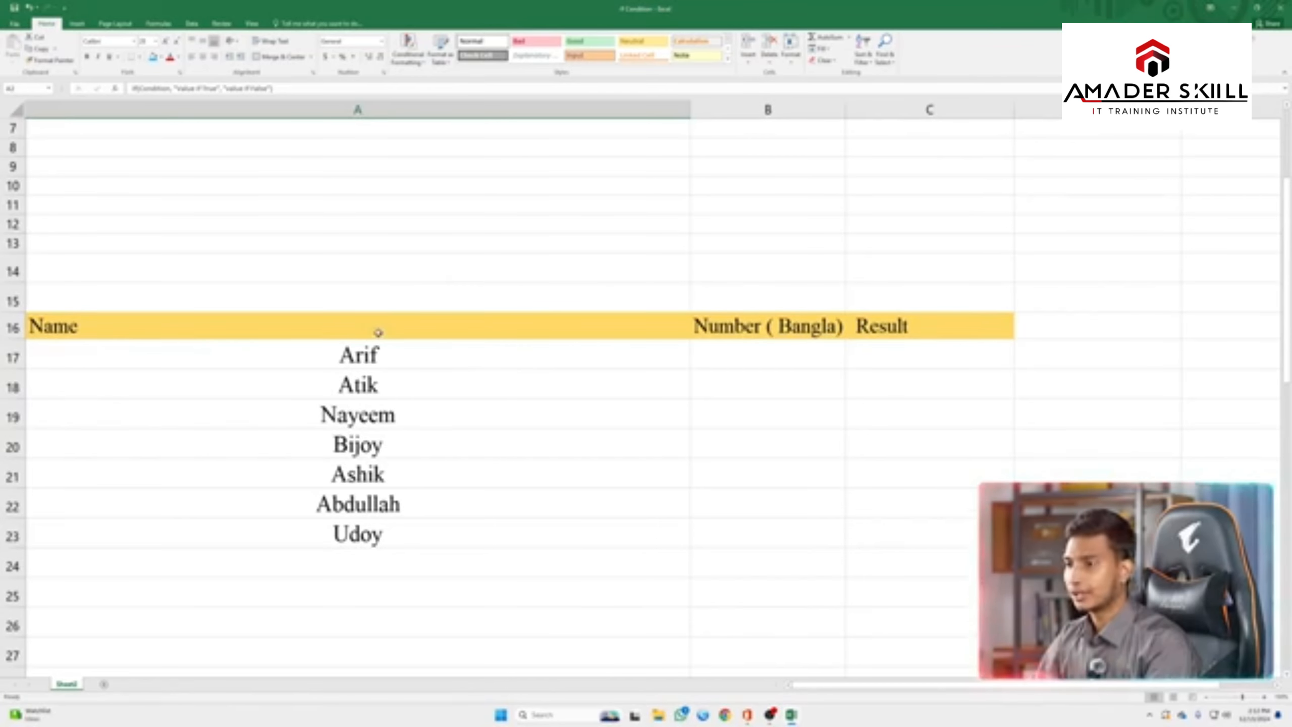
click(378, 332)
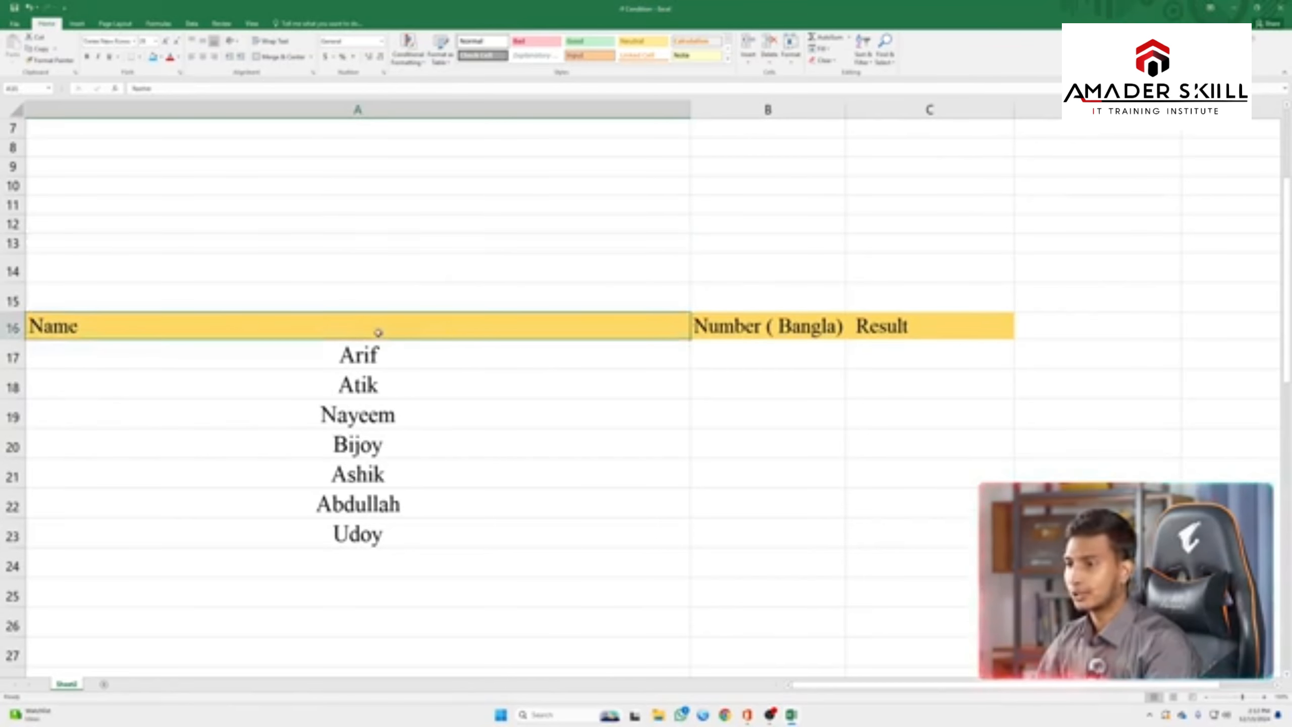
click(203, 56)
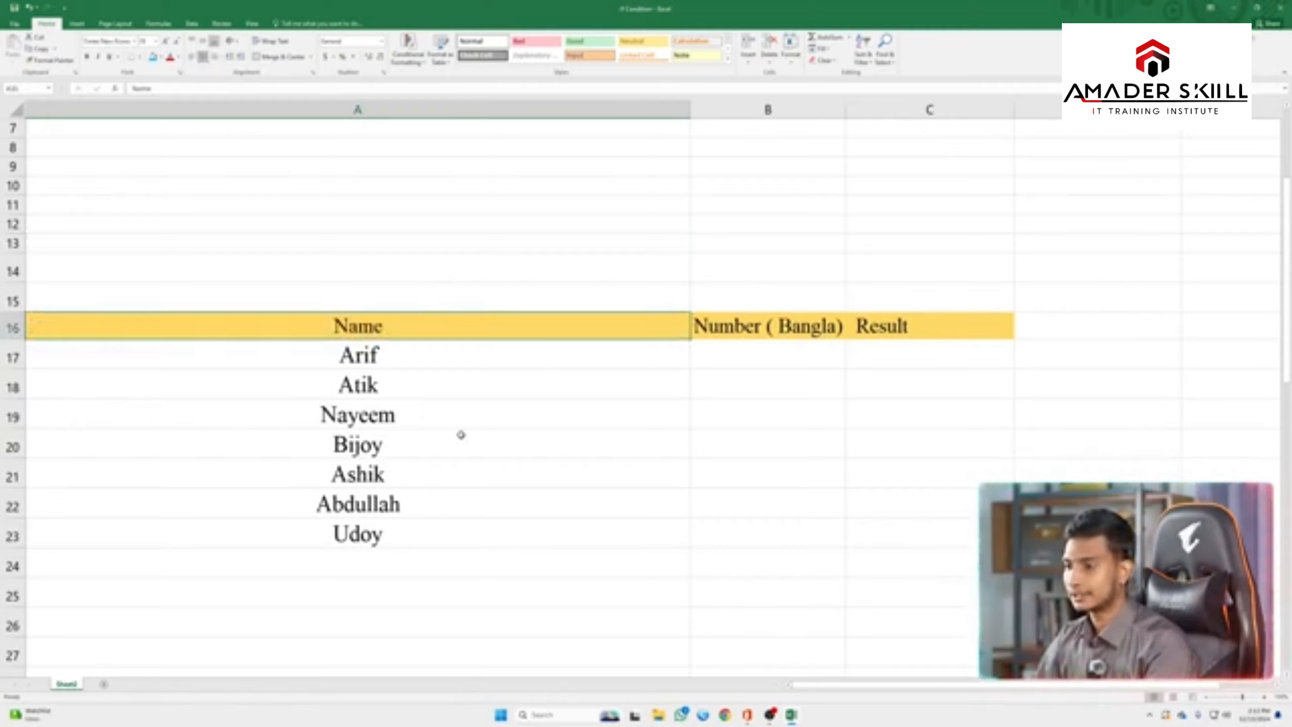
click(802, 359)
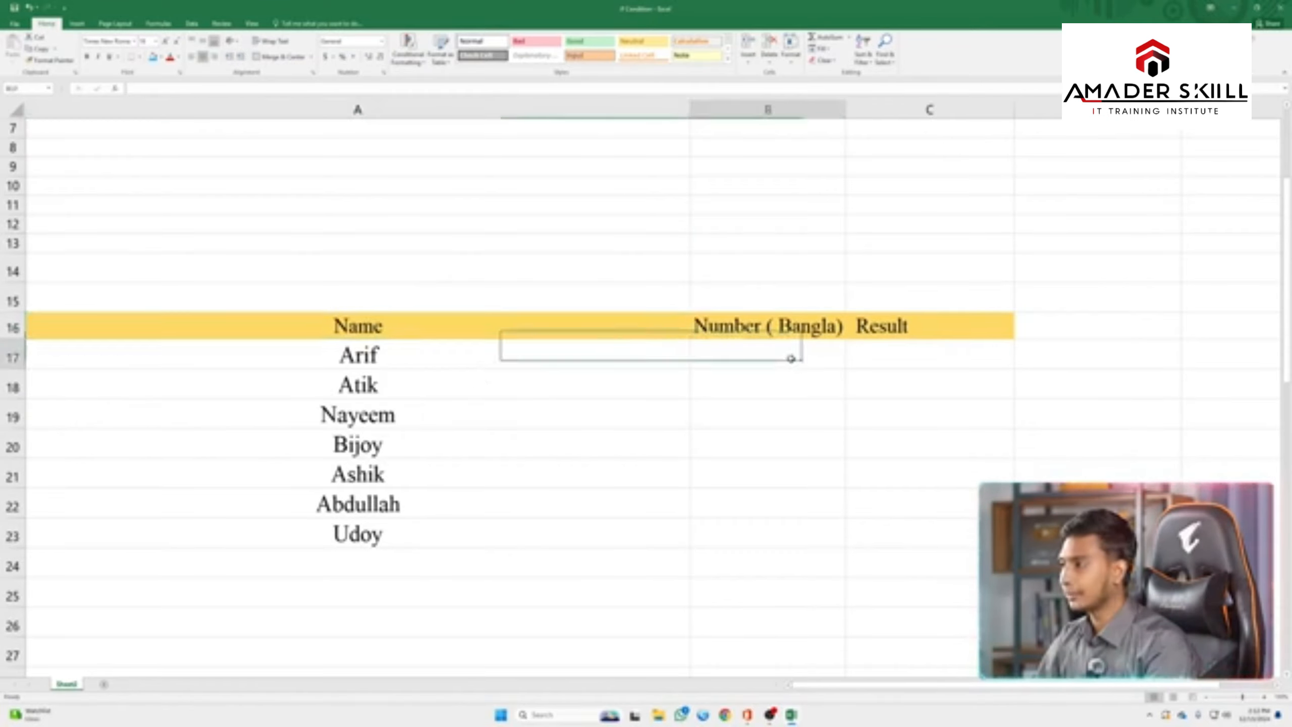
drag(768, 358, 775, 567)
click(769, 356)
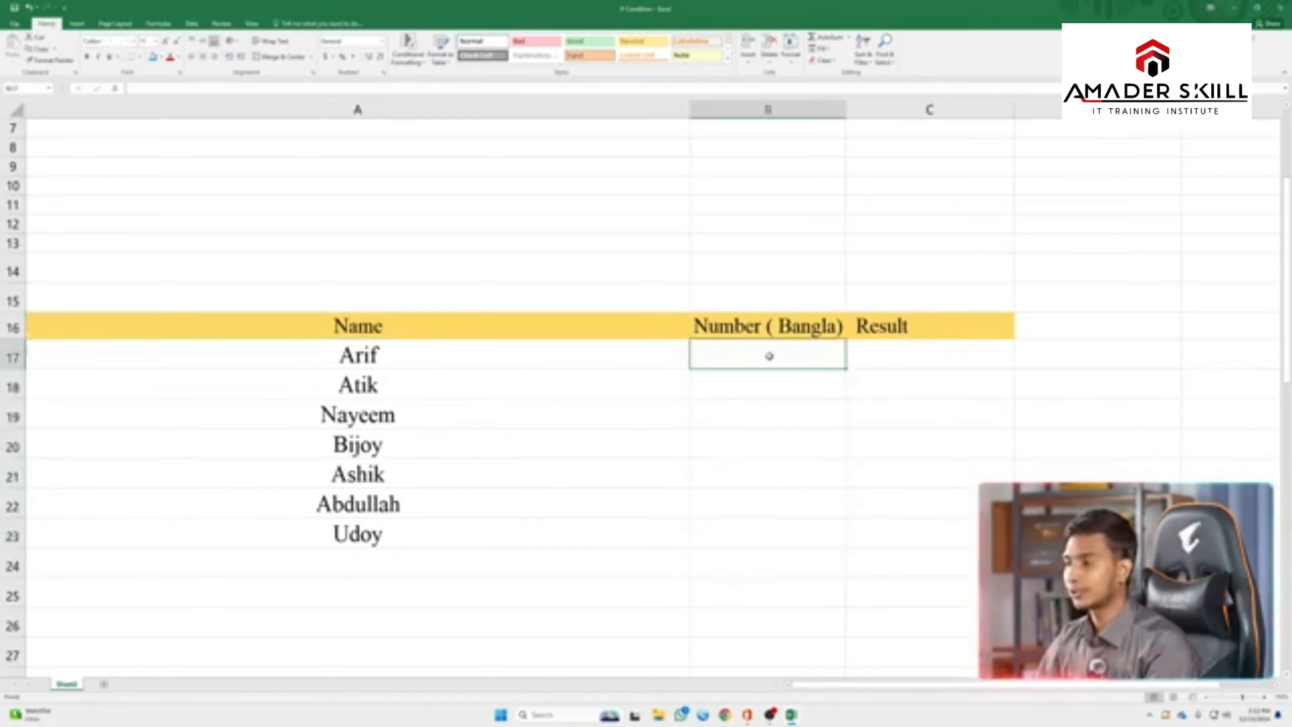
click(888, 351)
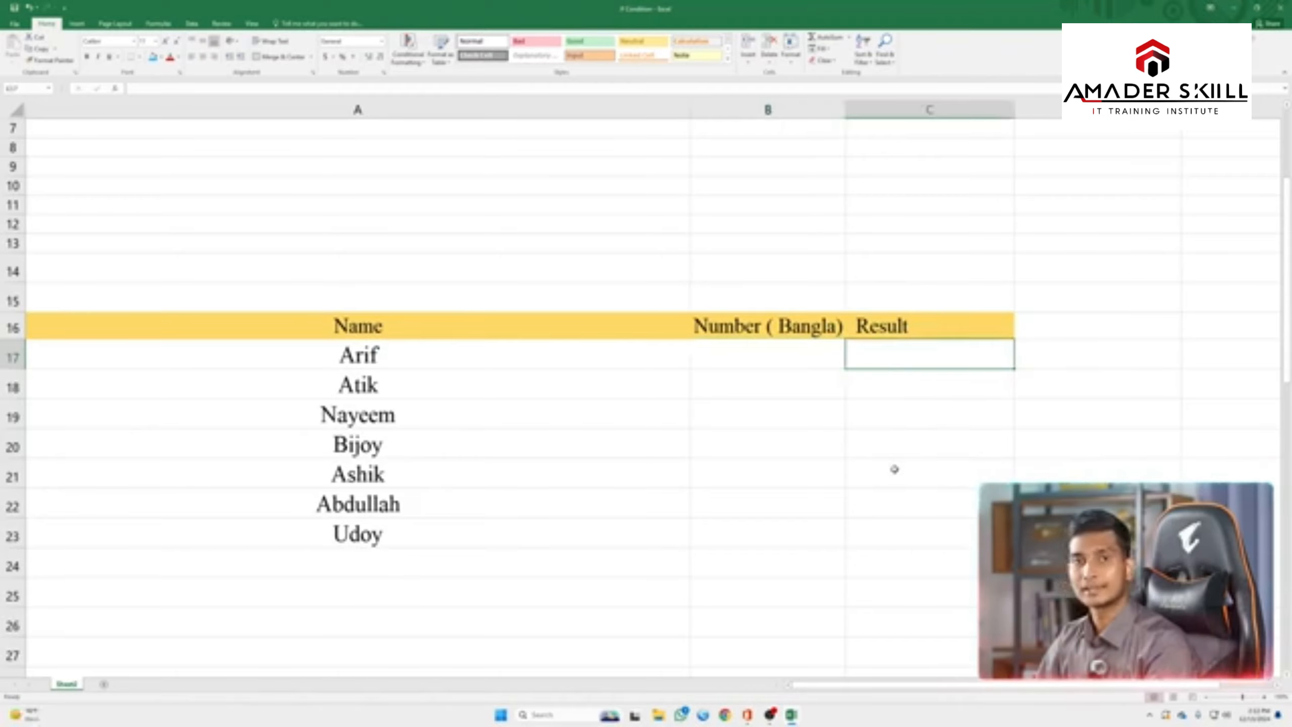
Step: Enter the marks 60, 70, 50, 32, 80, 65 and 75 under Number (Bangla) in cells B17 to B23
click(758, 351)
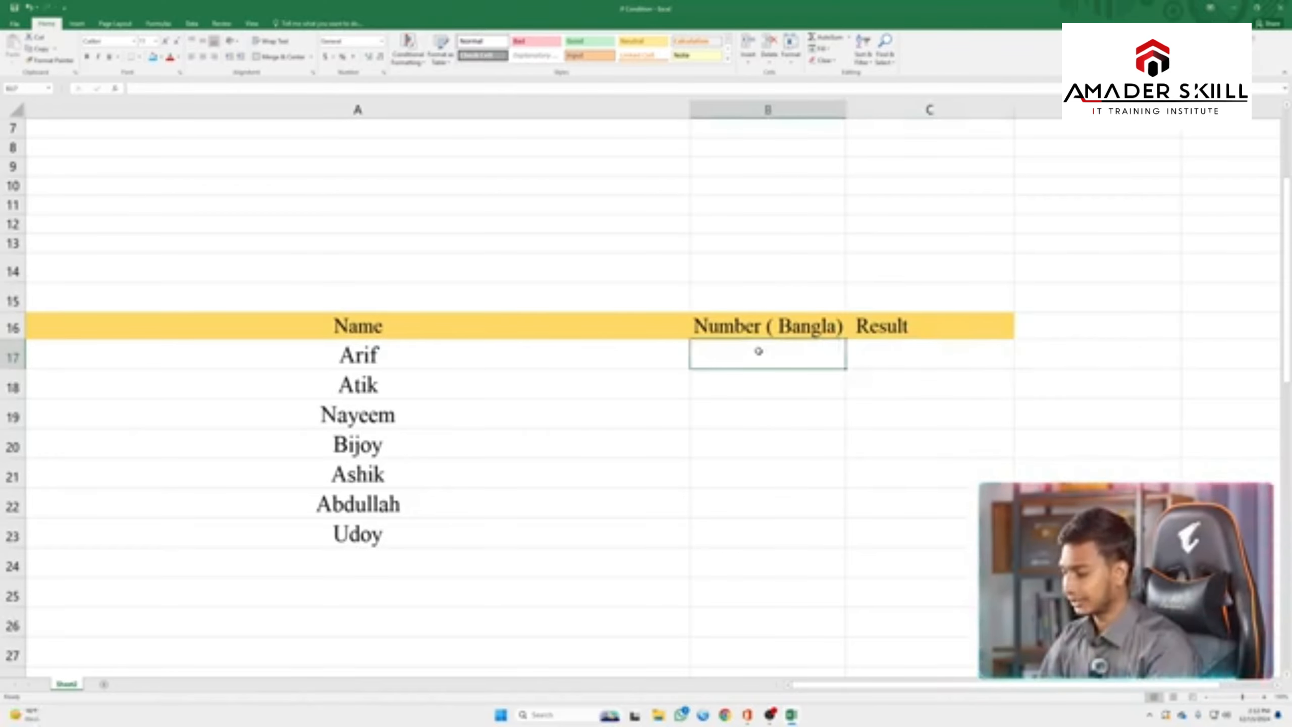
text(60)
key(Return)
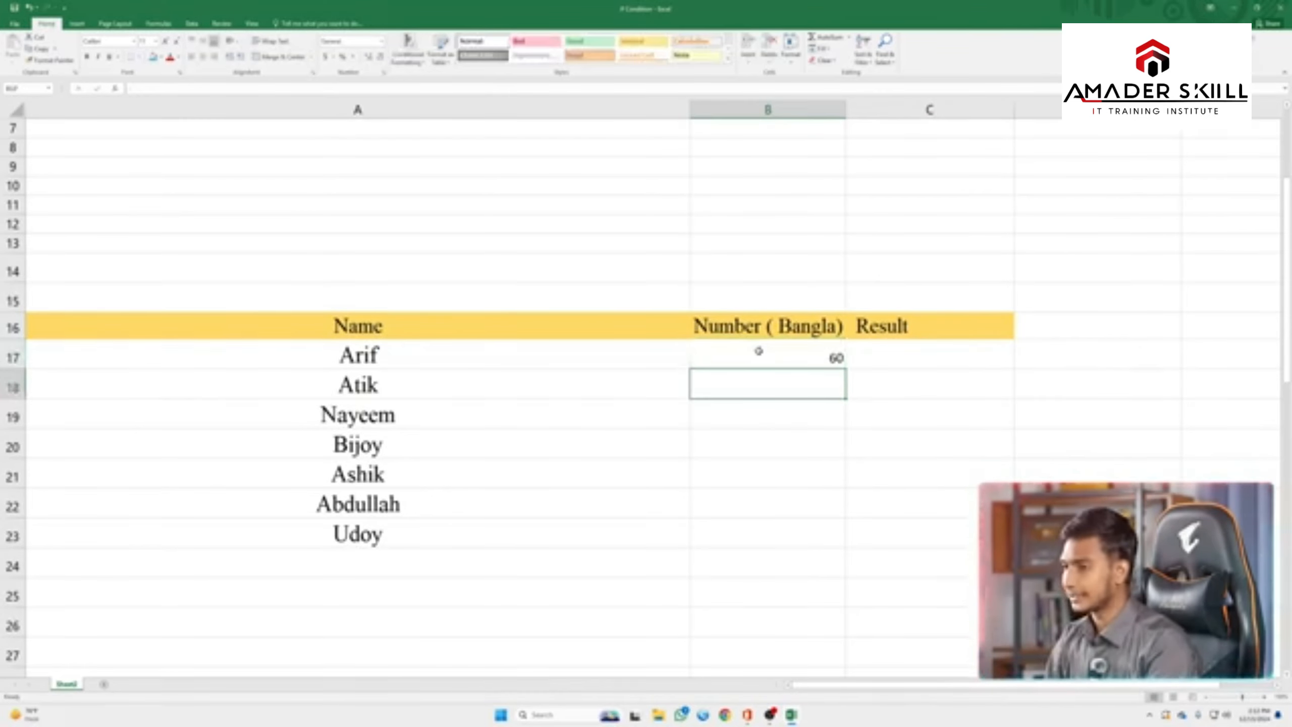
text(70)
key(Return)
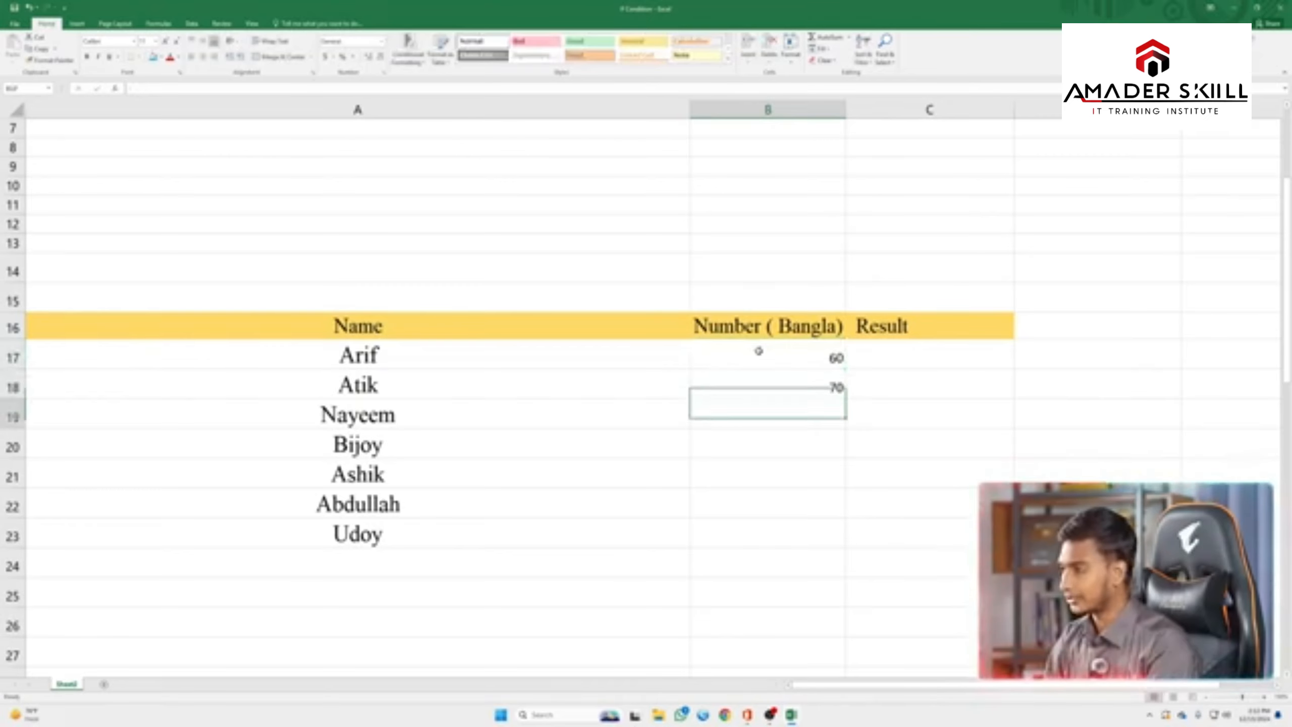
text(5)
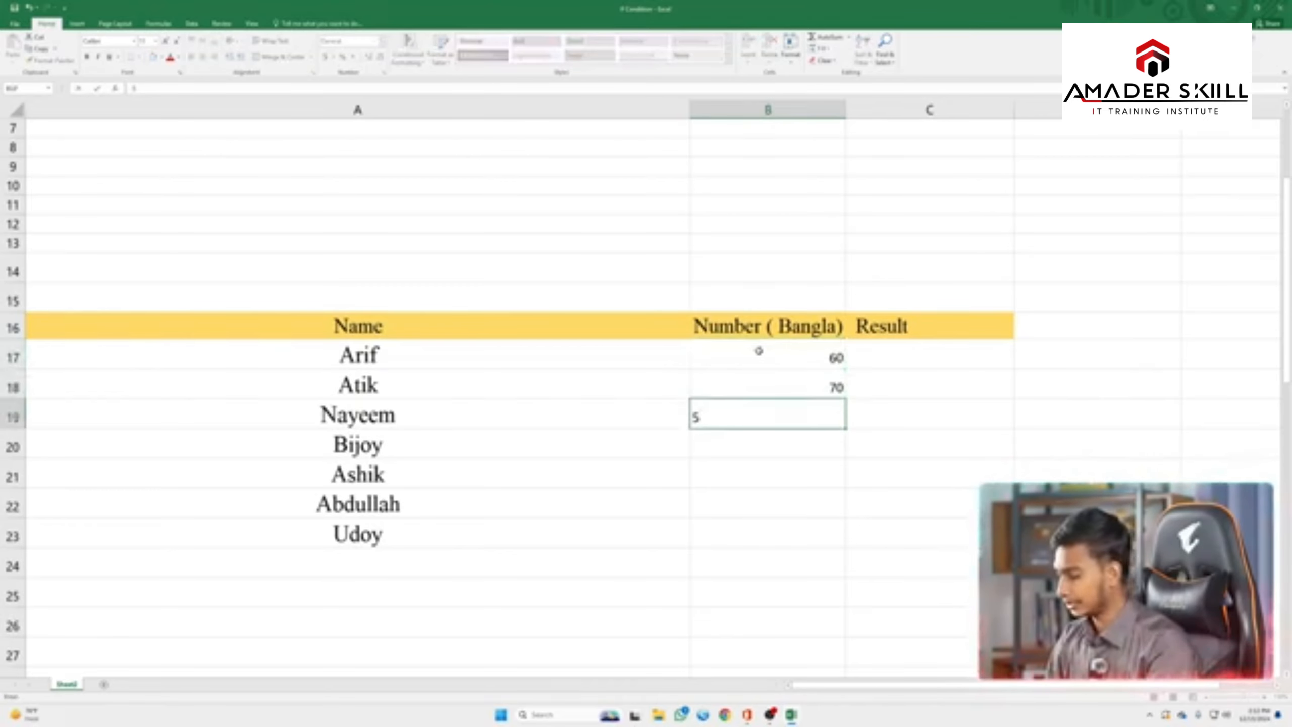
text(0)
key(Return)
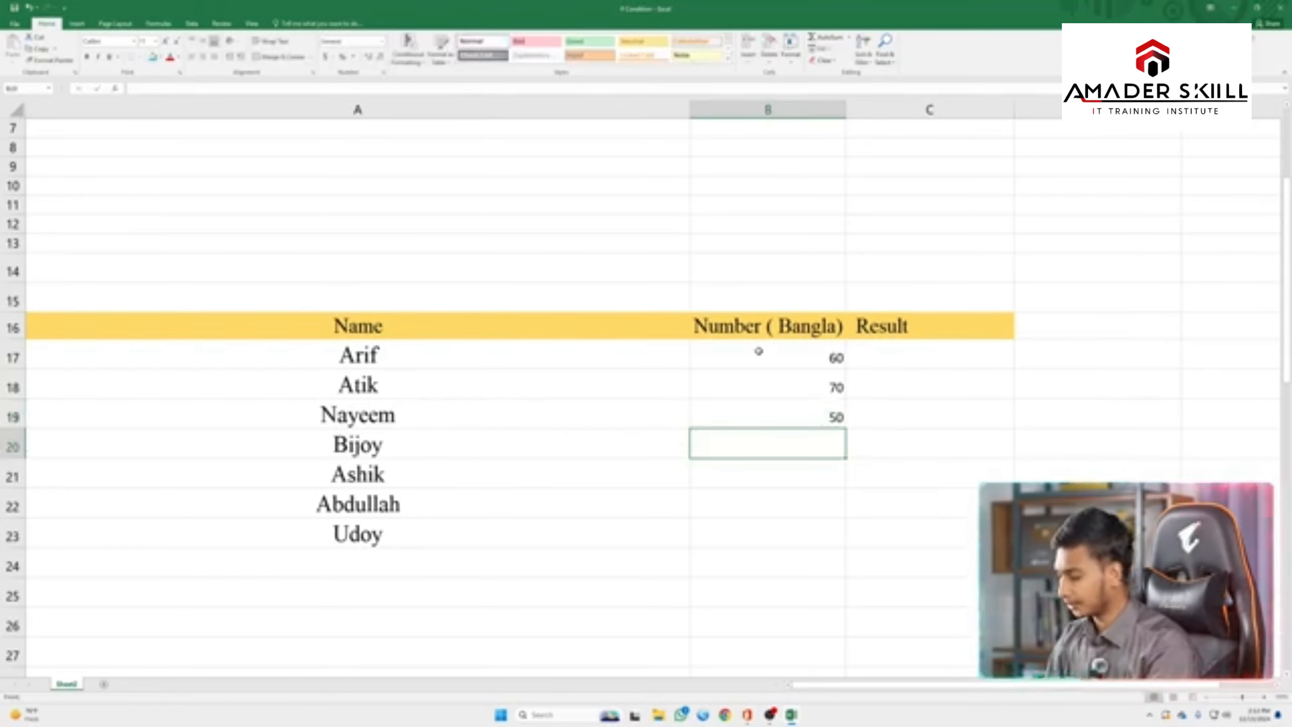
text(32)
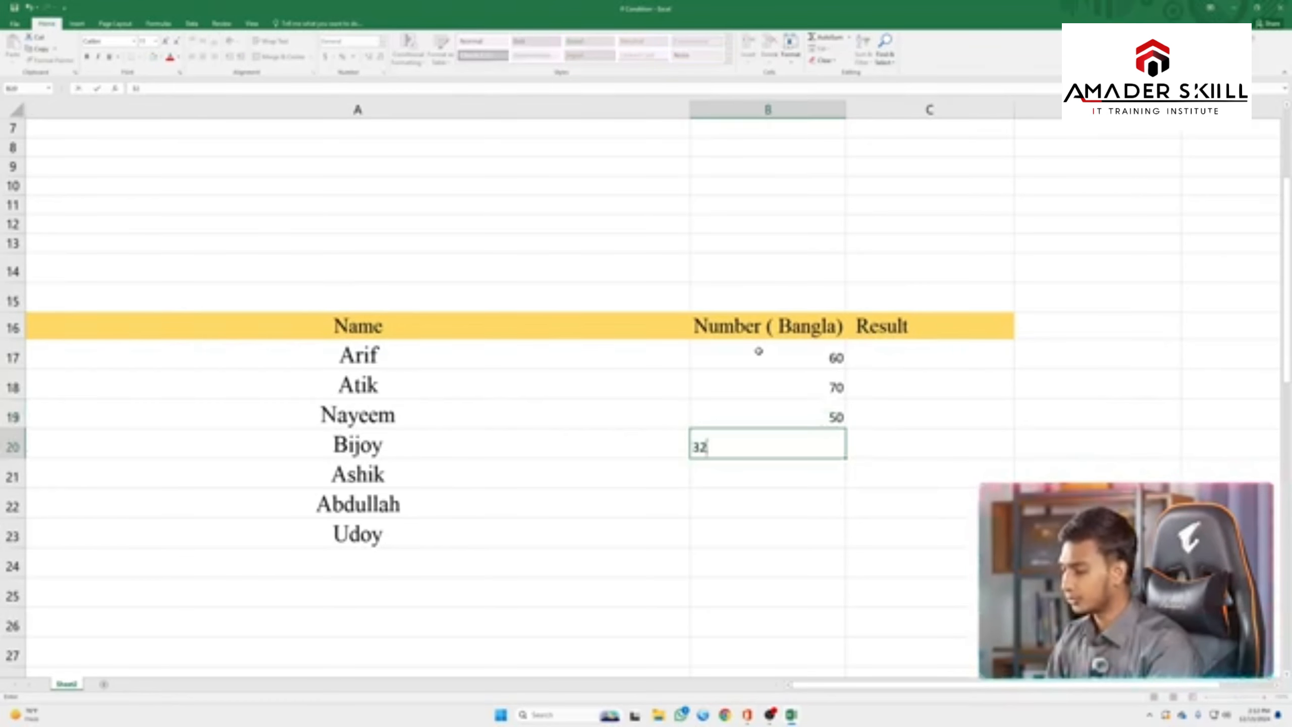
key(Return)
text(8)
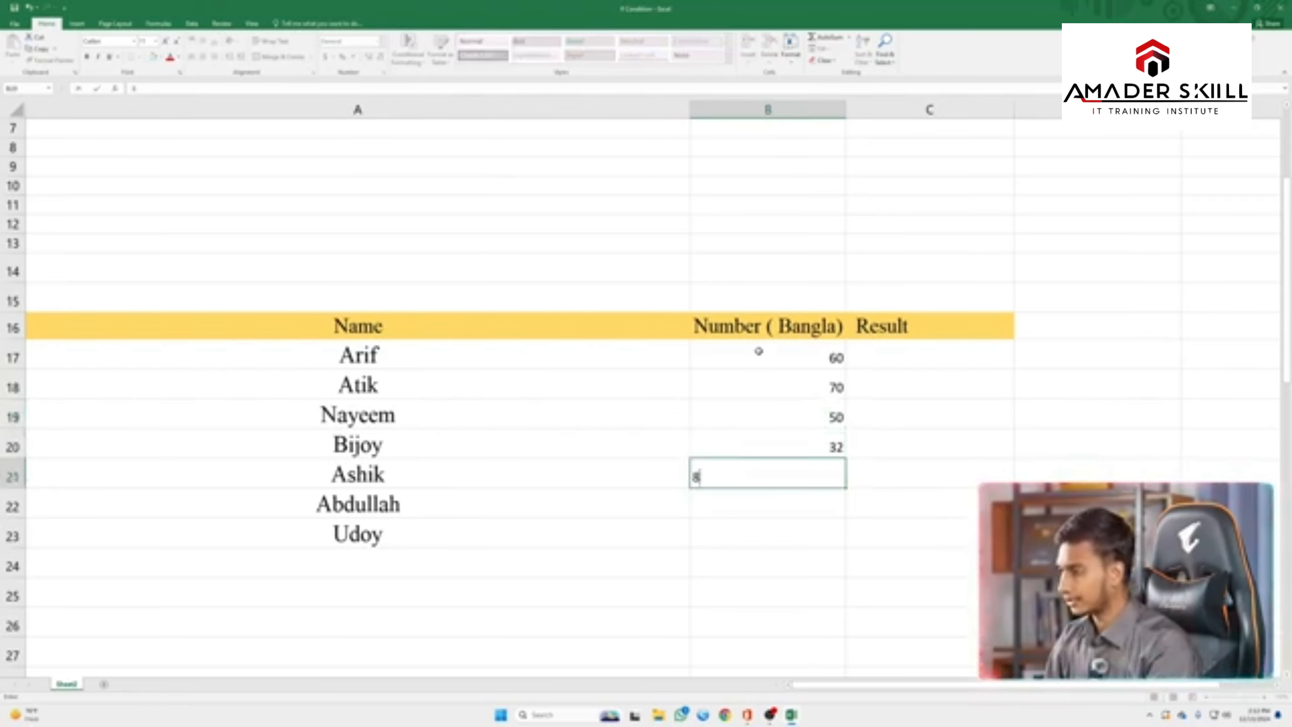
text(0)
key(Return)
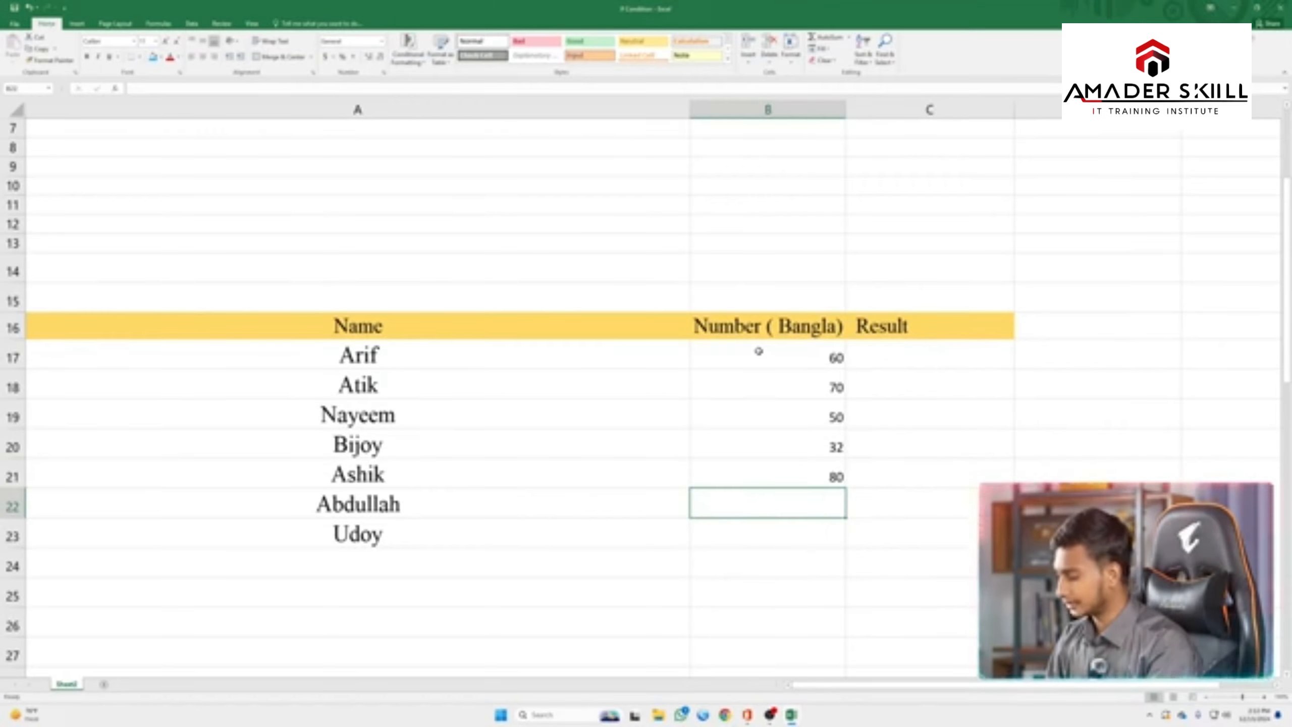
text(65)
key(Return)
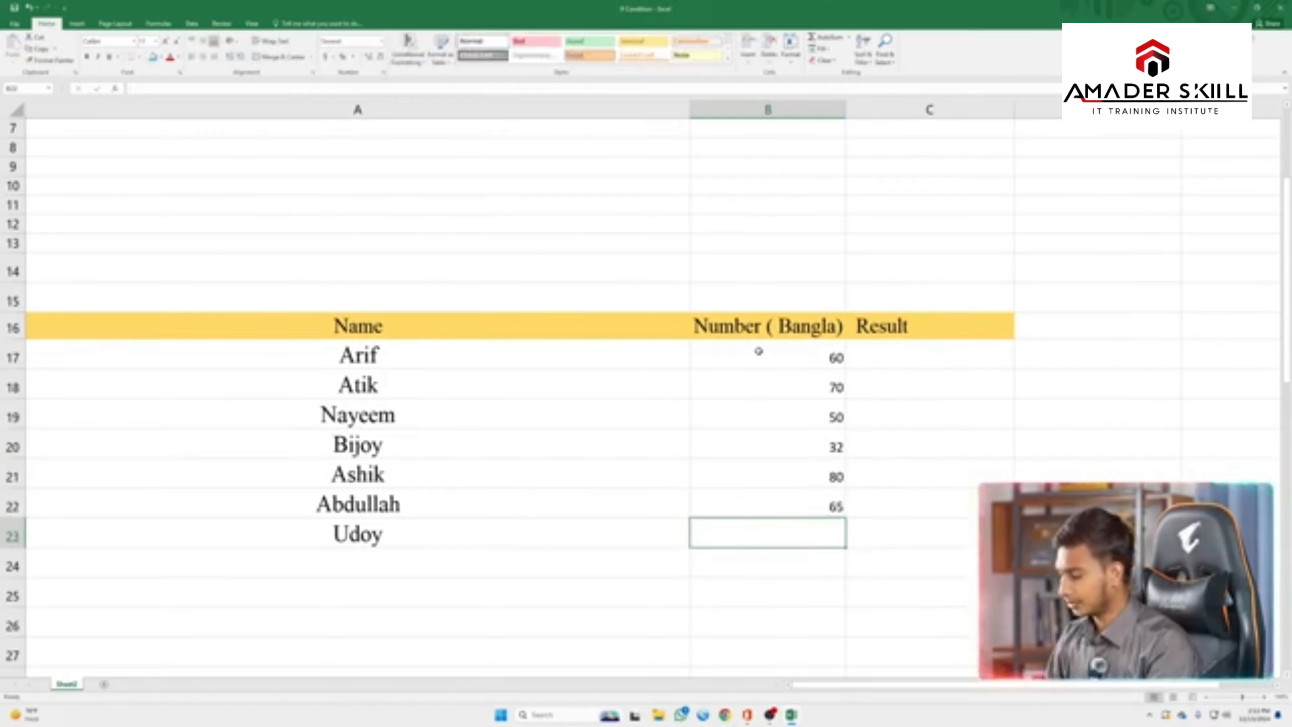
text(75)
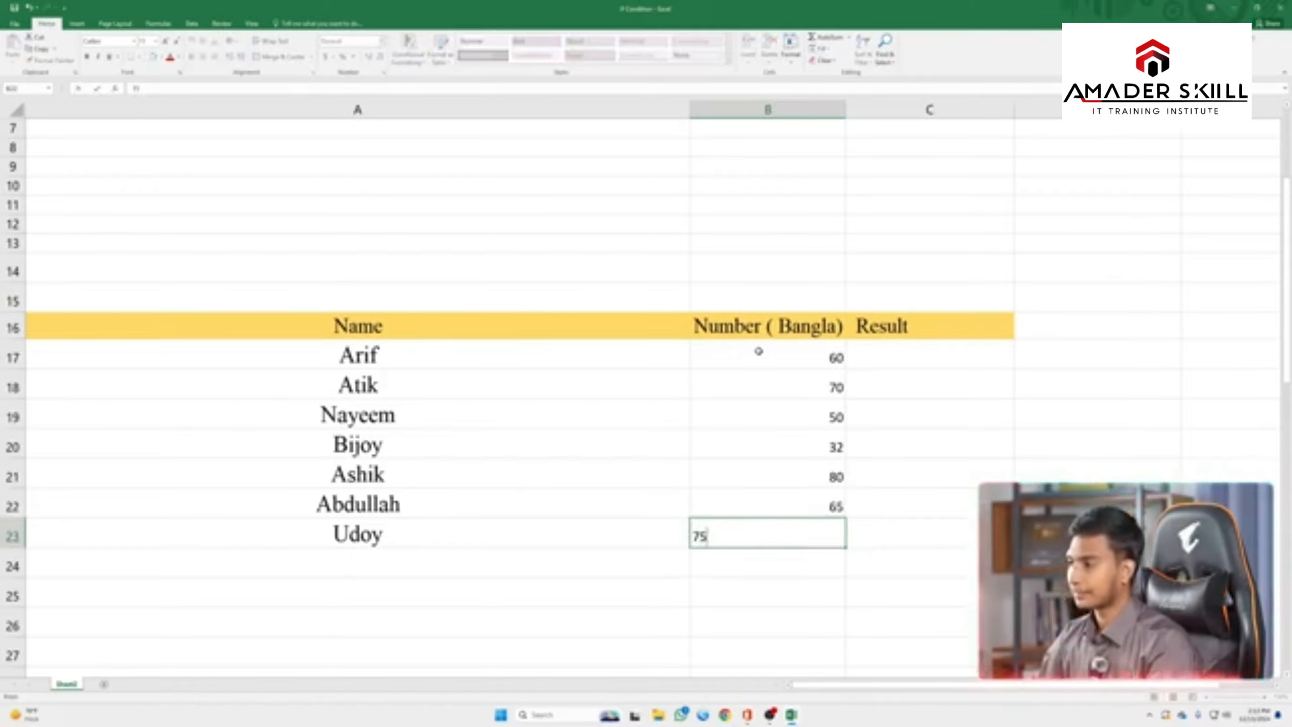
click(758, 351)
Step: Centre the marks in B17:B23 and select the first Result cell, C17
click(758, 329)
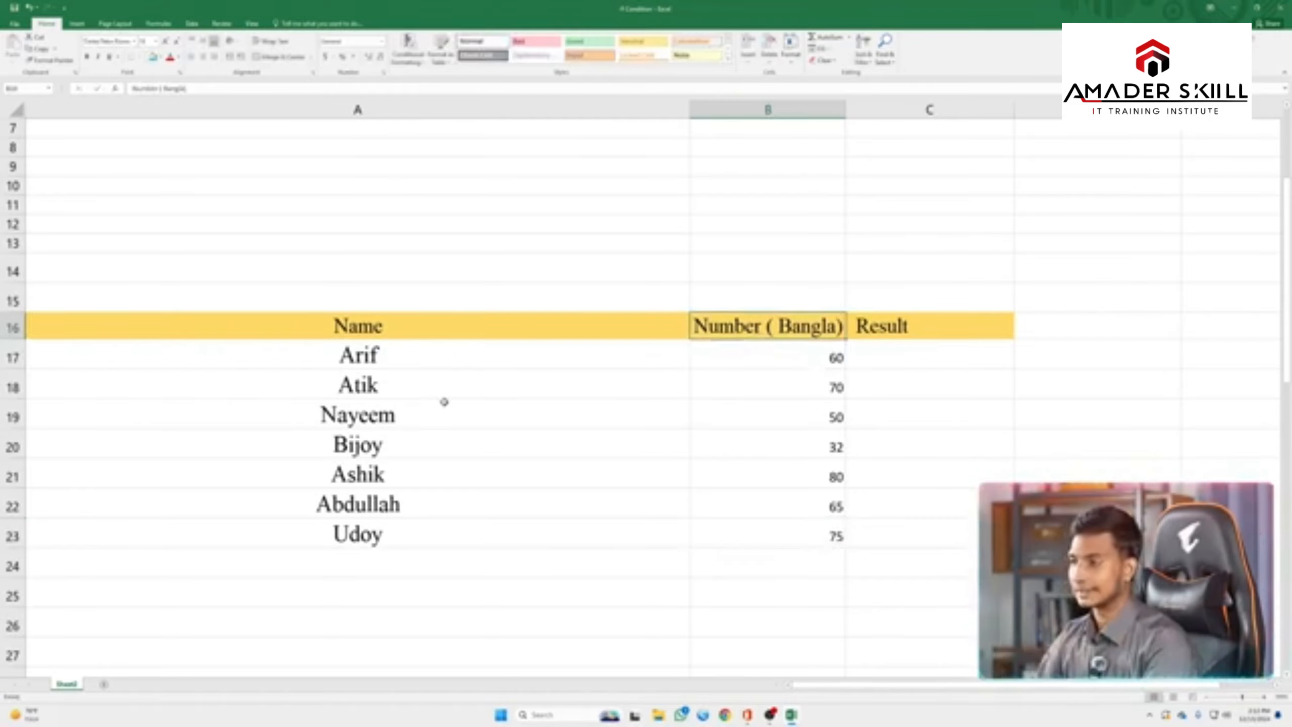
drag(762, 363, 764, 529)
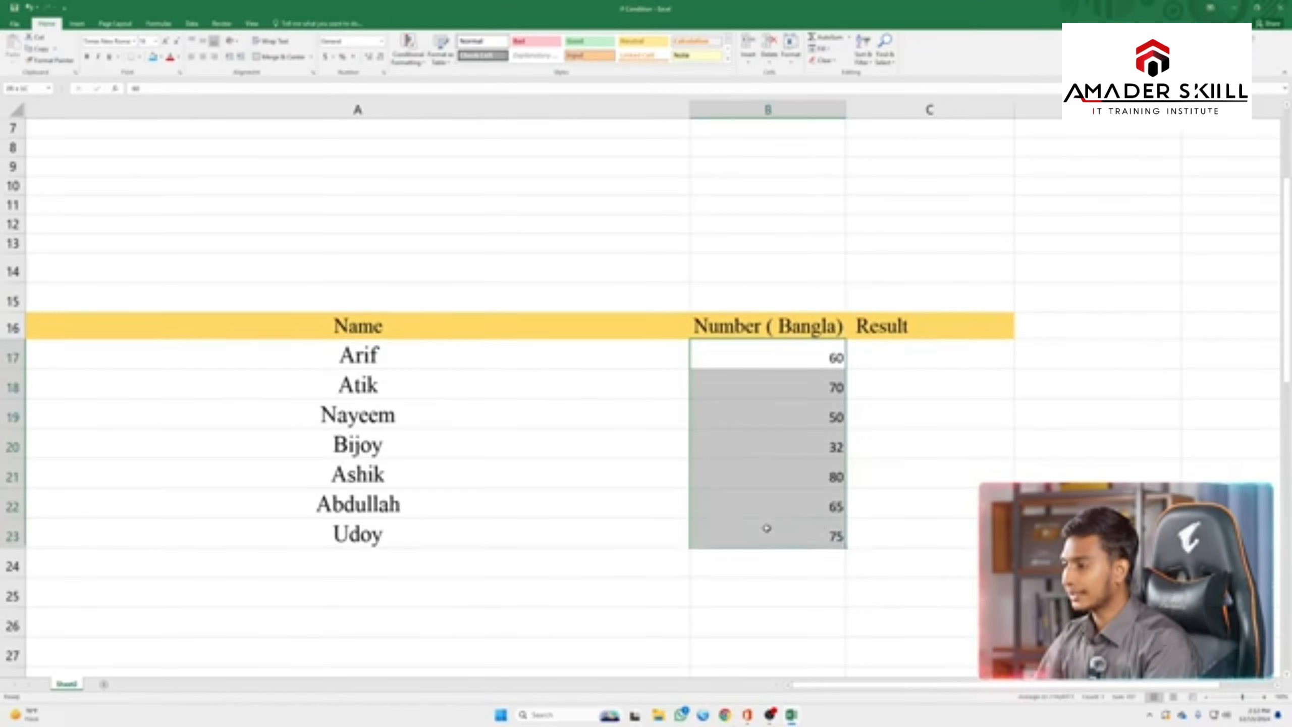
click(203, 58)
click(900, 352)
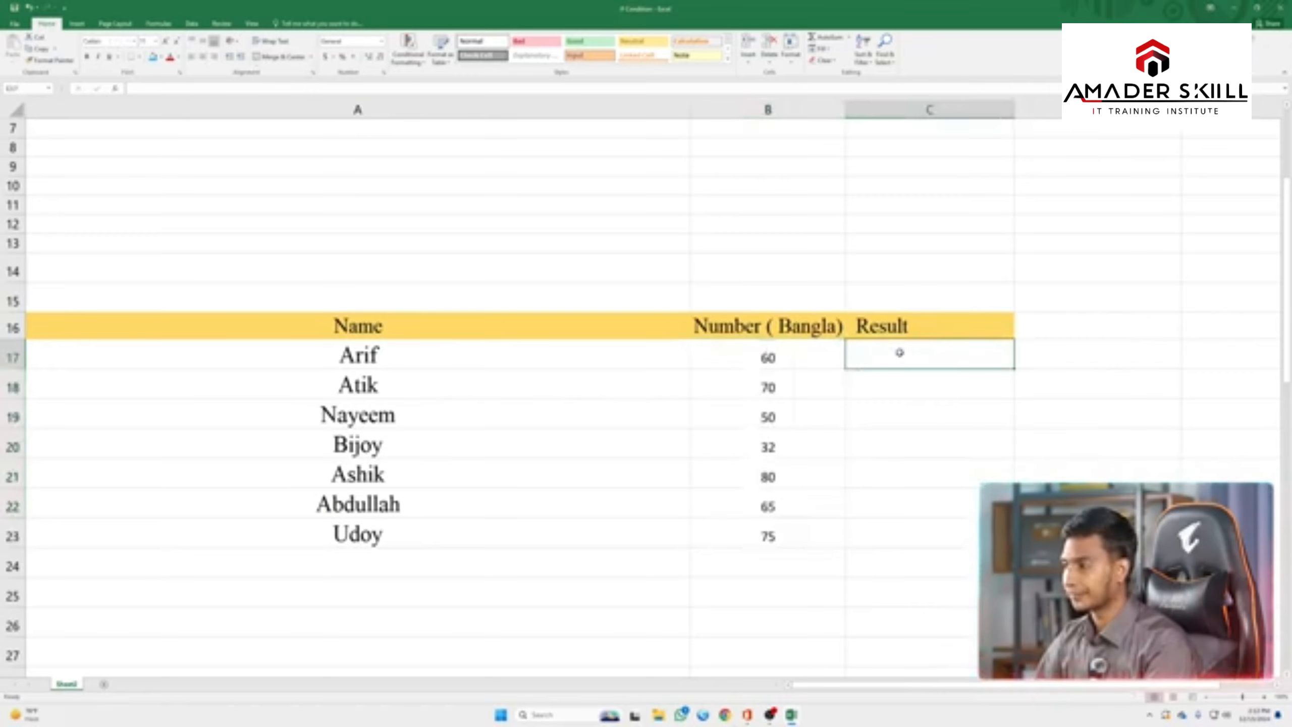
scroll(899, 352, up, 1)
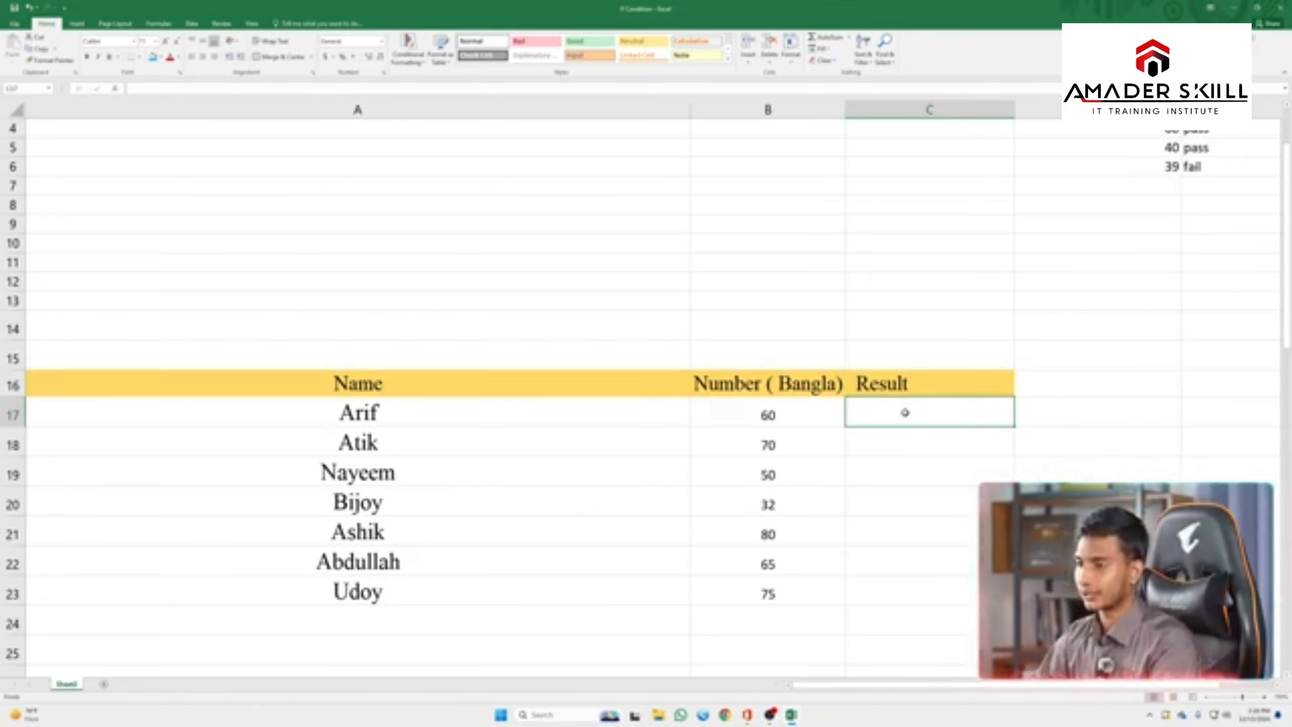
drag(417, 413, 339, 590)
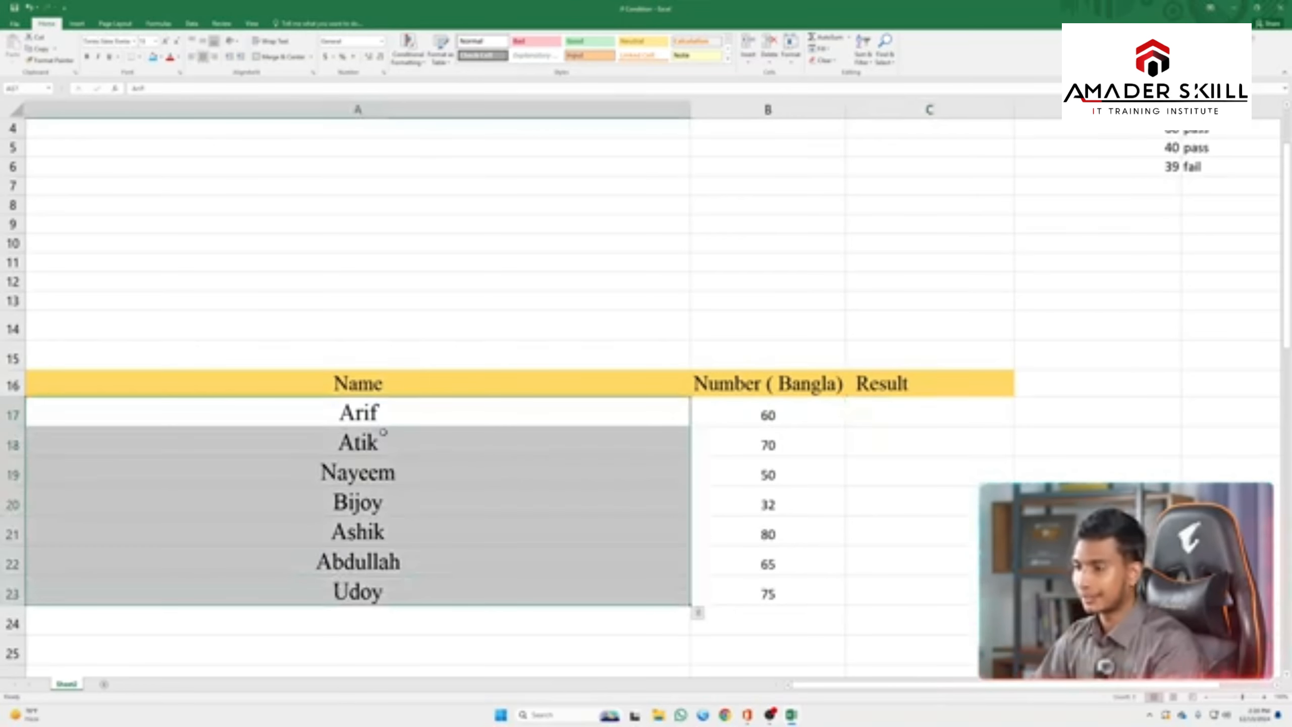
click(390, 415)
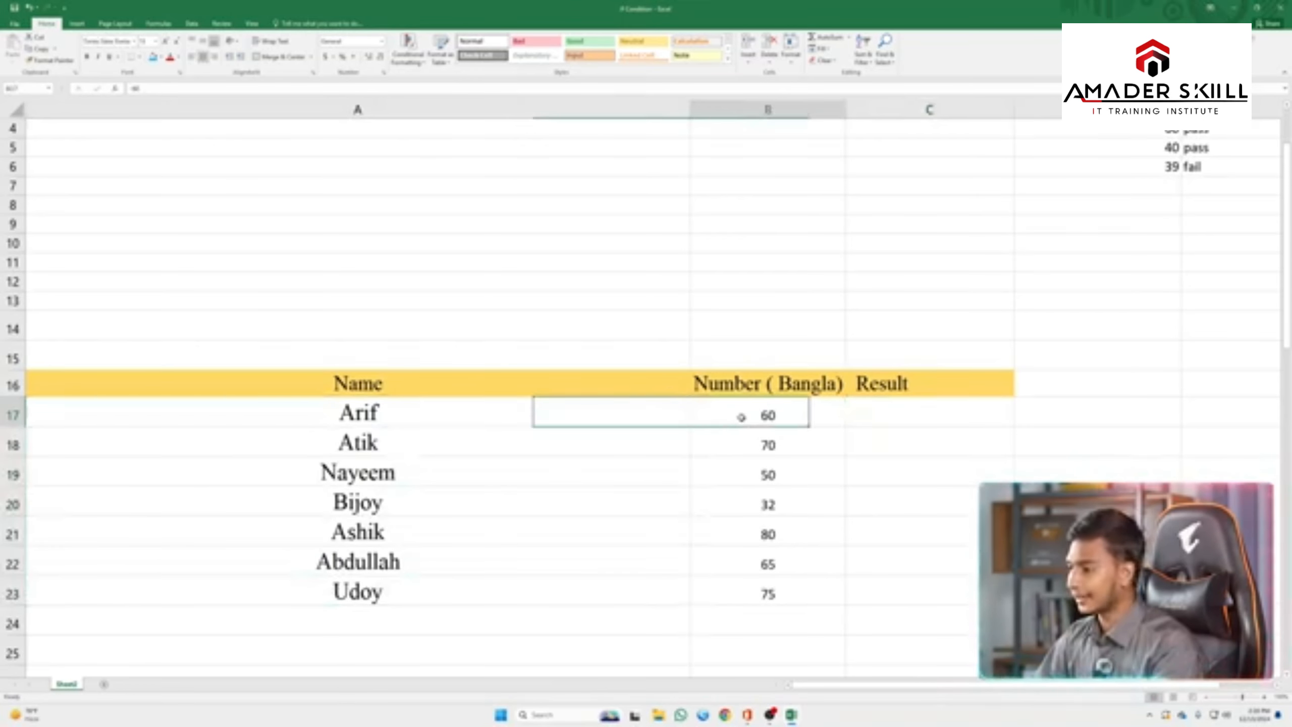
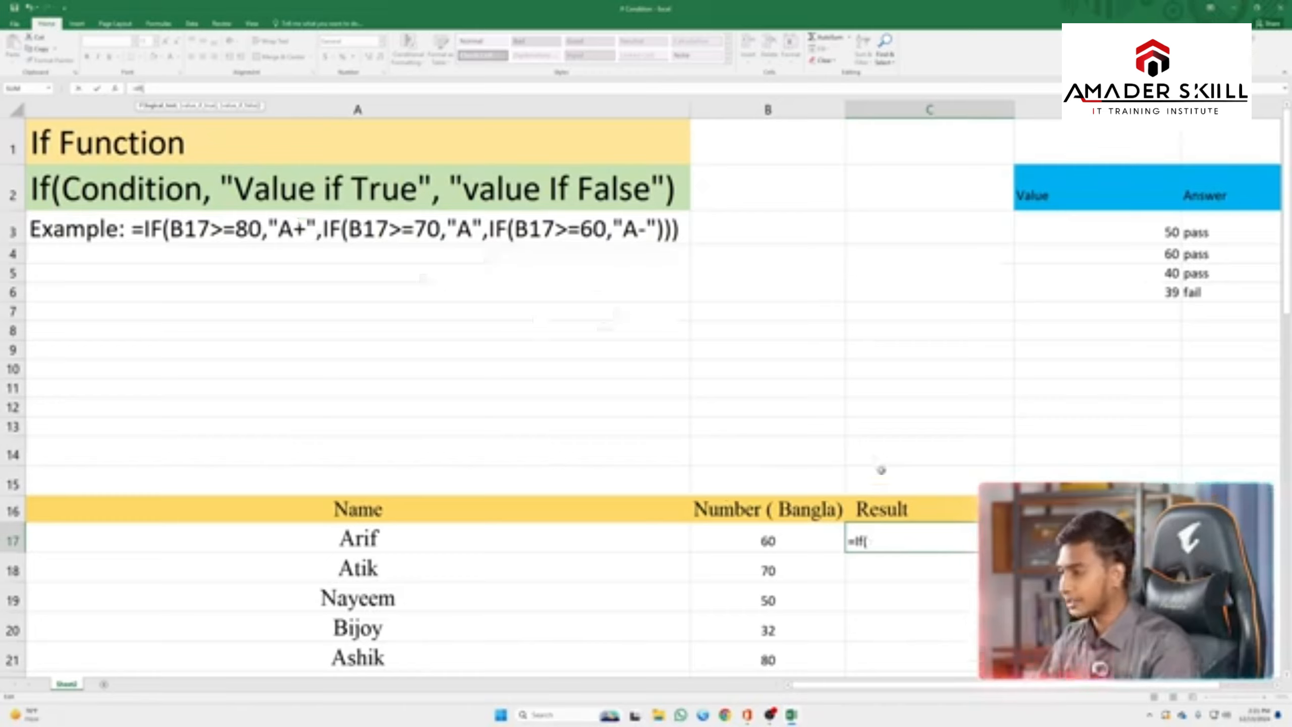
Step: Give the IF formula in C17 the test B17>=80 with "A+" as its value if true
click(812, 543)
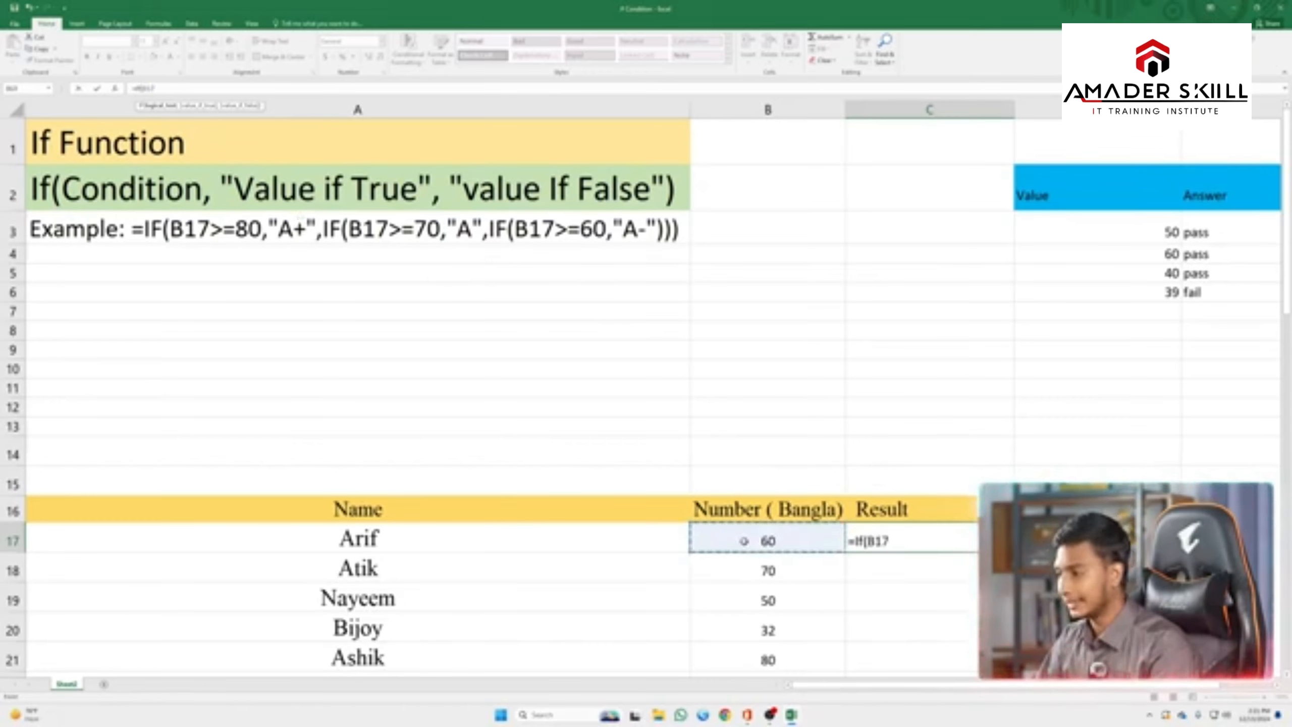
click(896, 543)
text(>=)
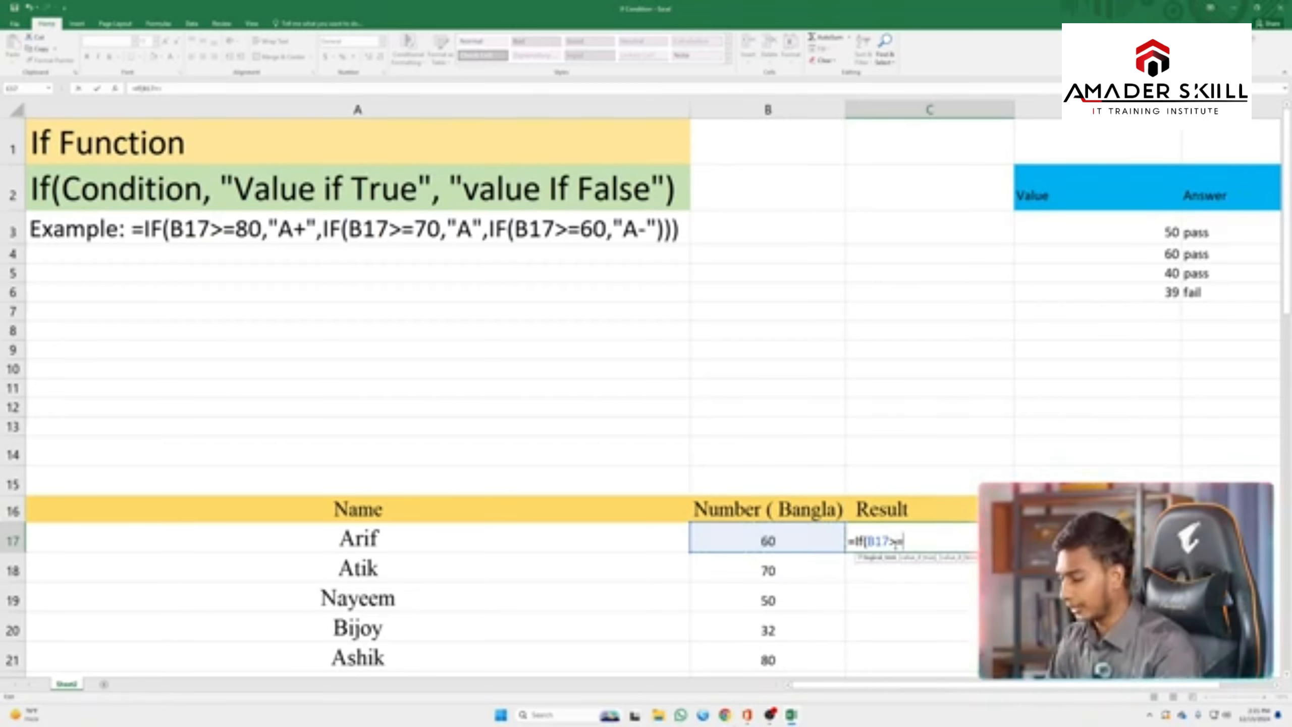
text(80)
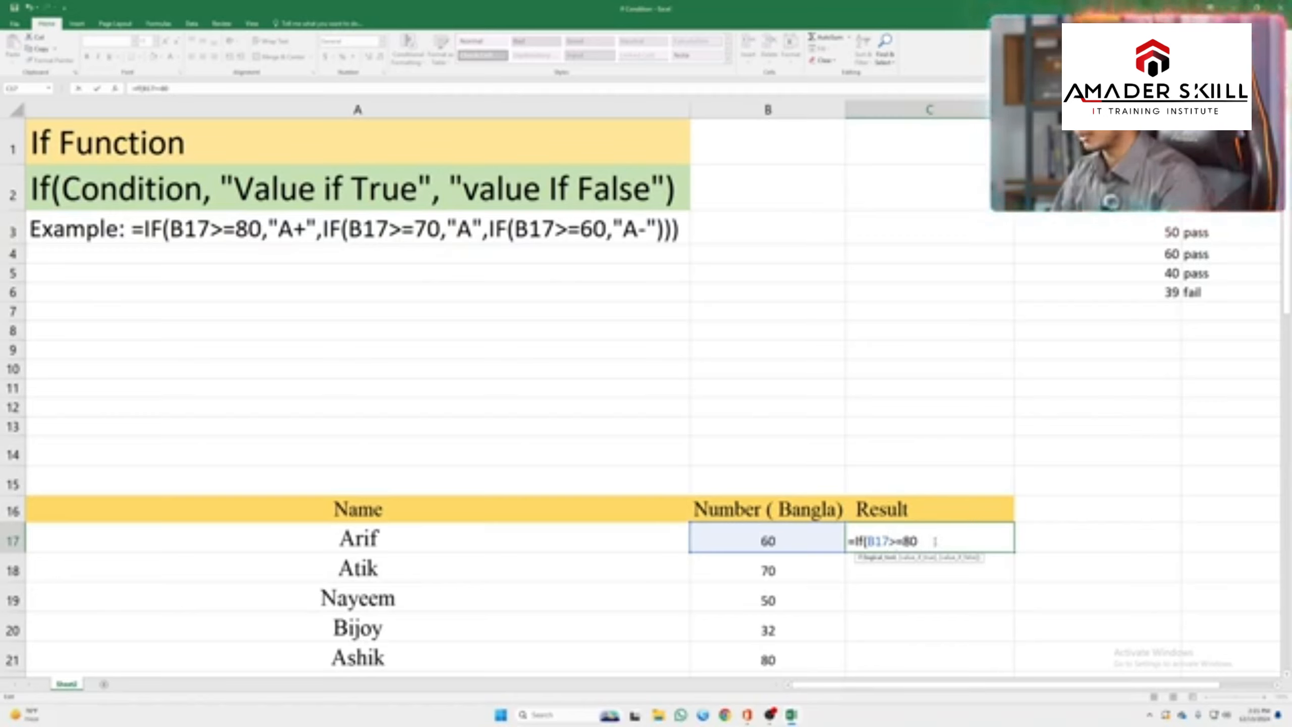
text(,"A+)
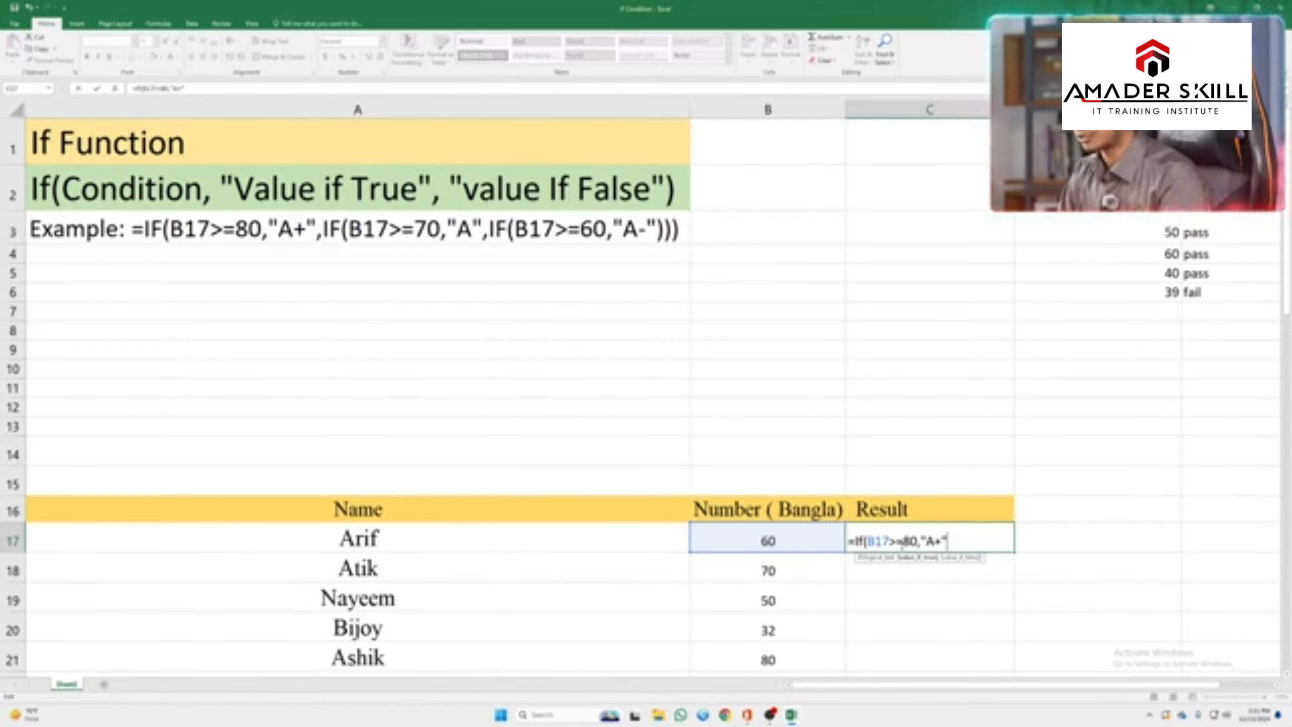
text(,)
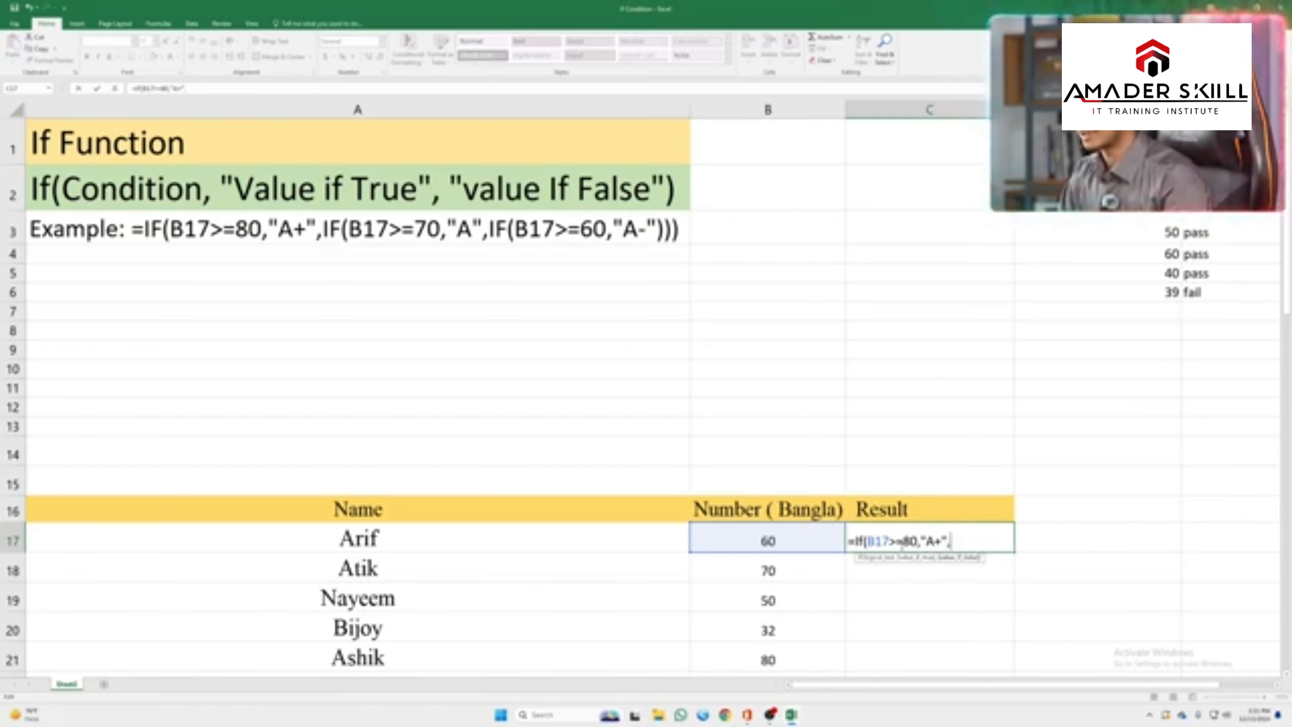
Step: Nest a second IF in the C17 formula that tests B17>=70 and returns "A"
text(If)
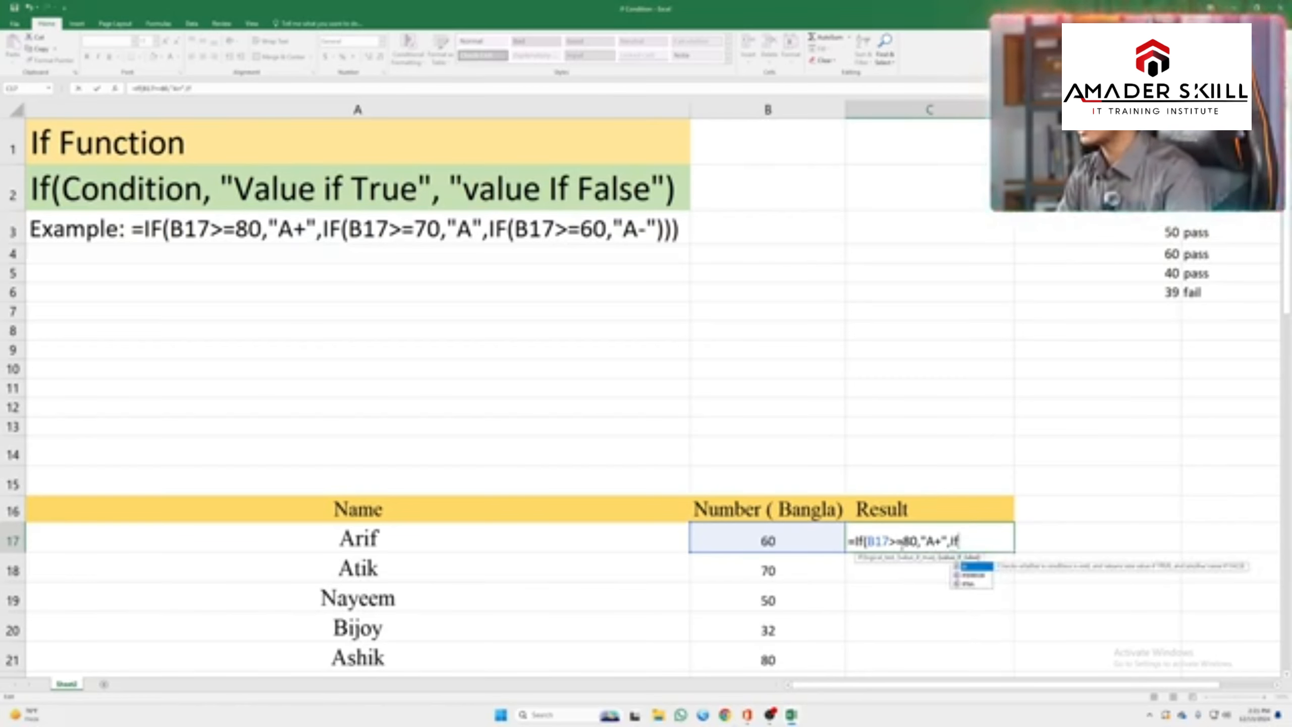
text(()
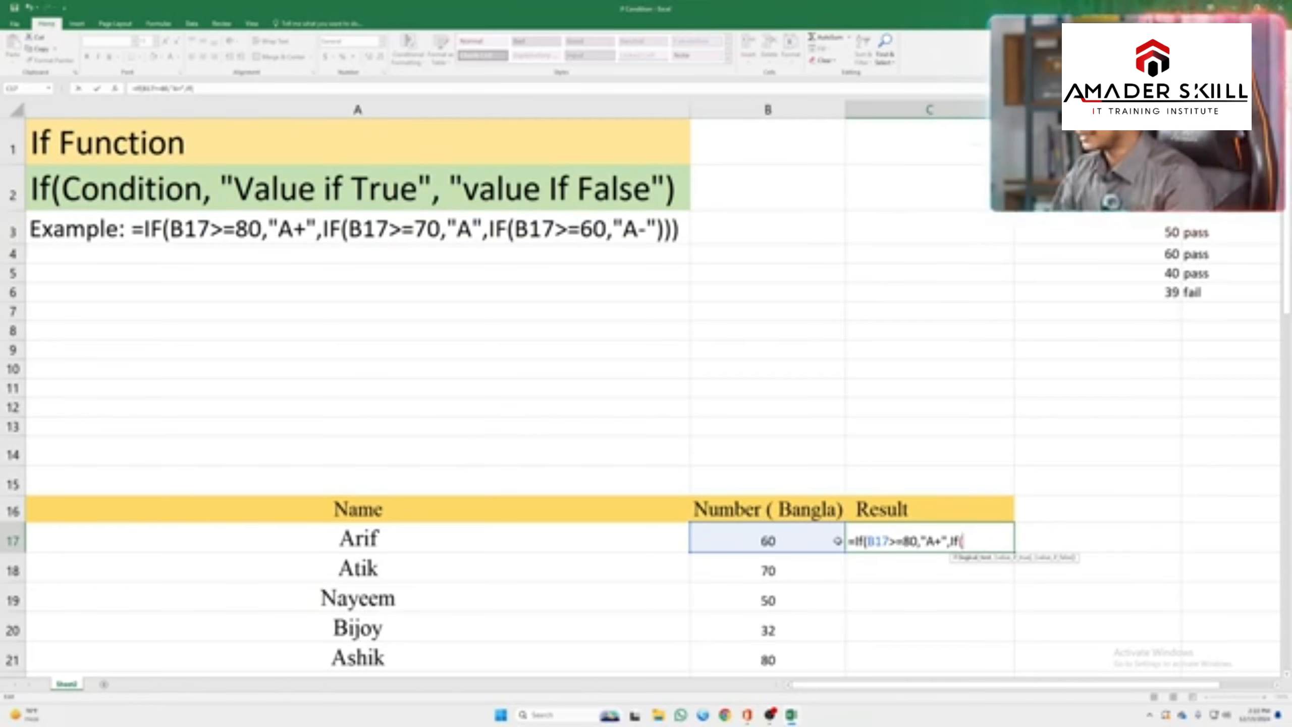
click(780, 541)
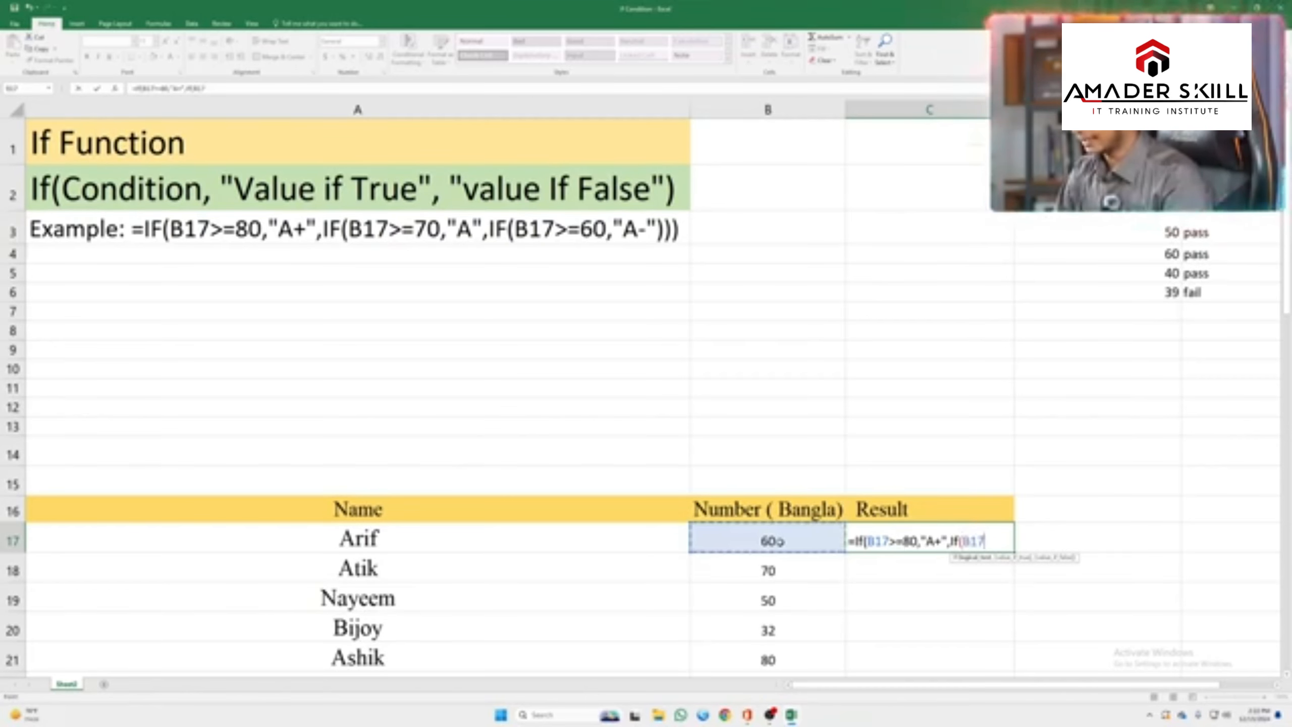
text(>=)
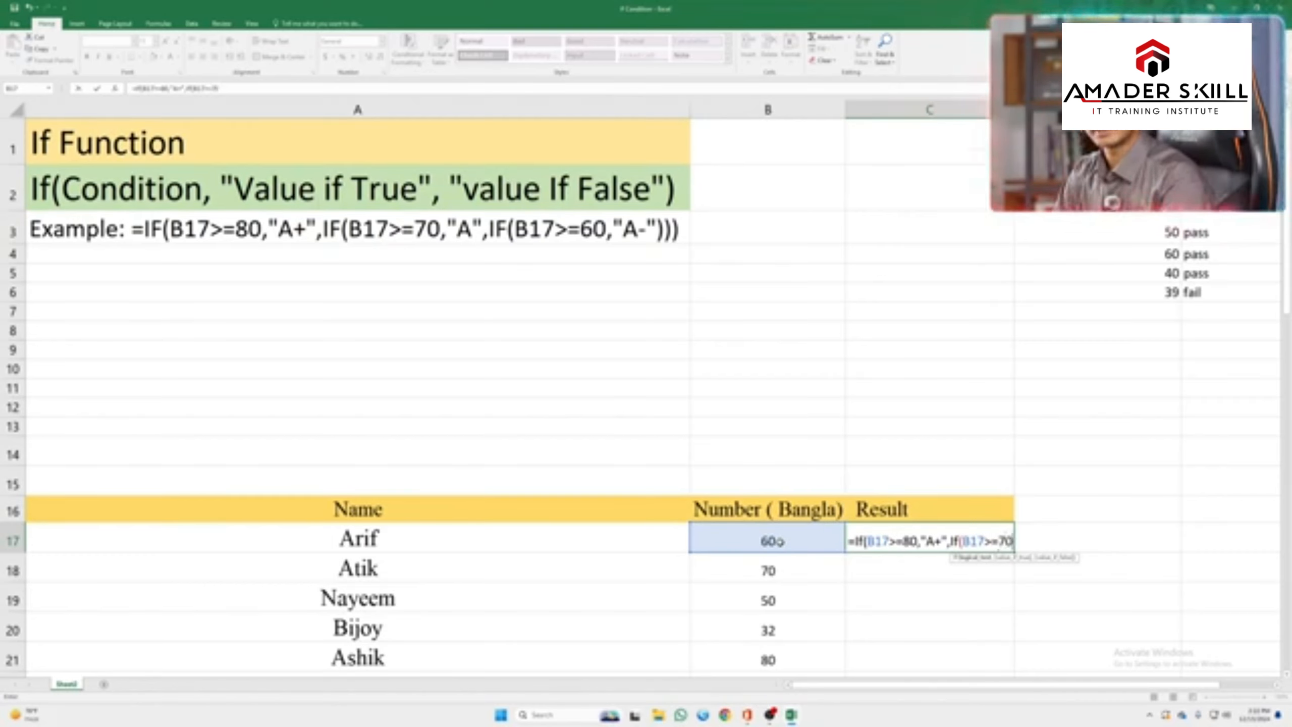
text(70,"A)
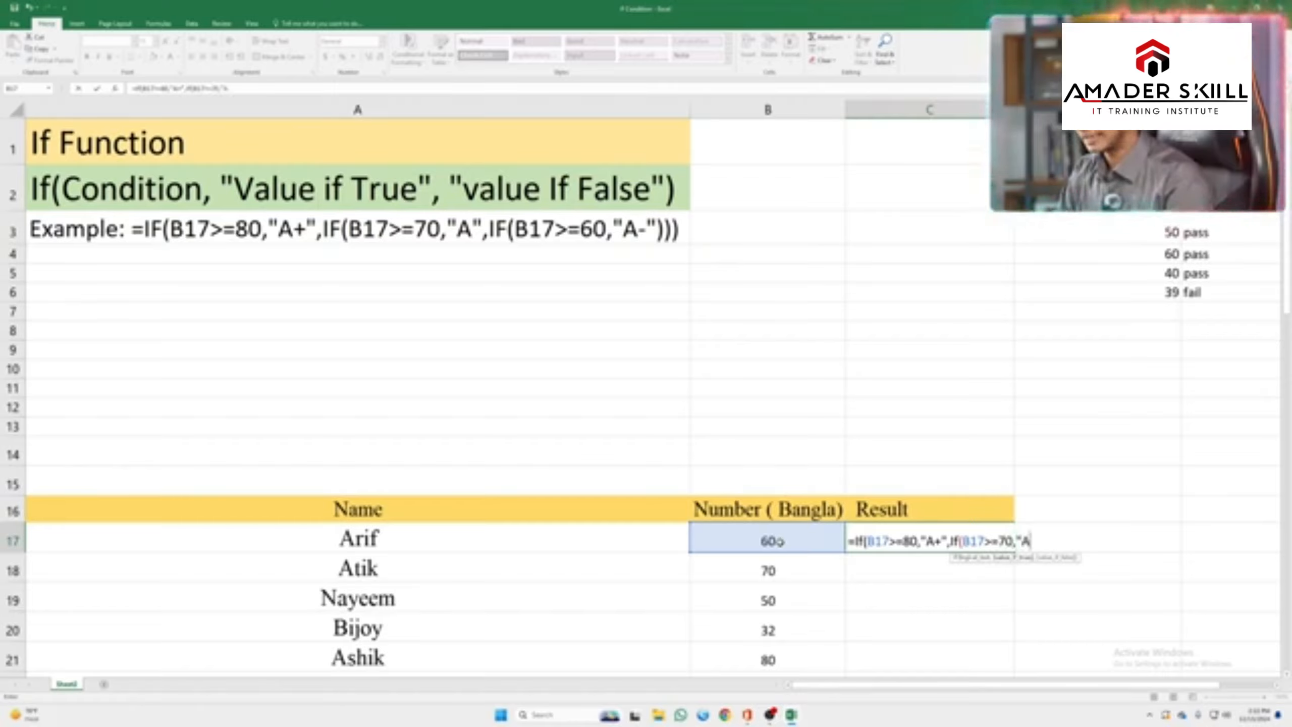
text(")
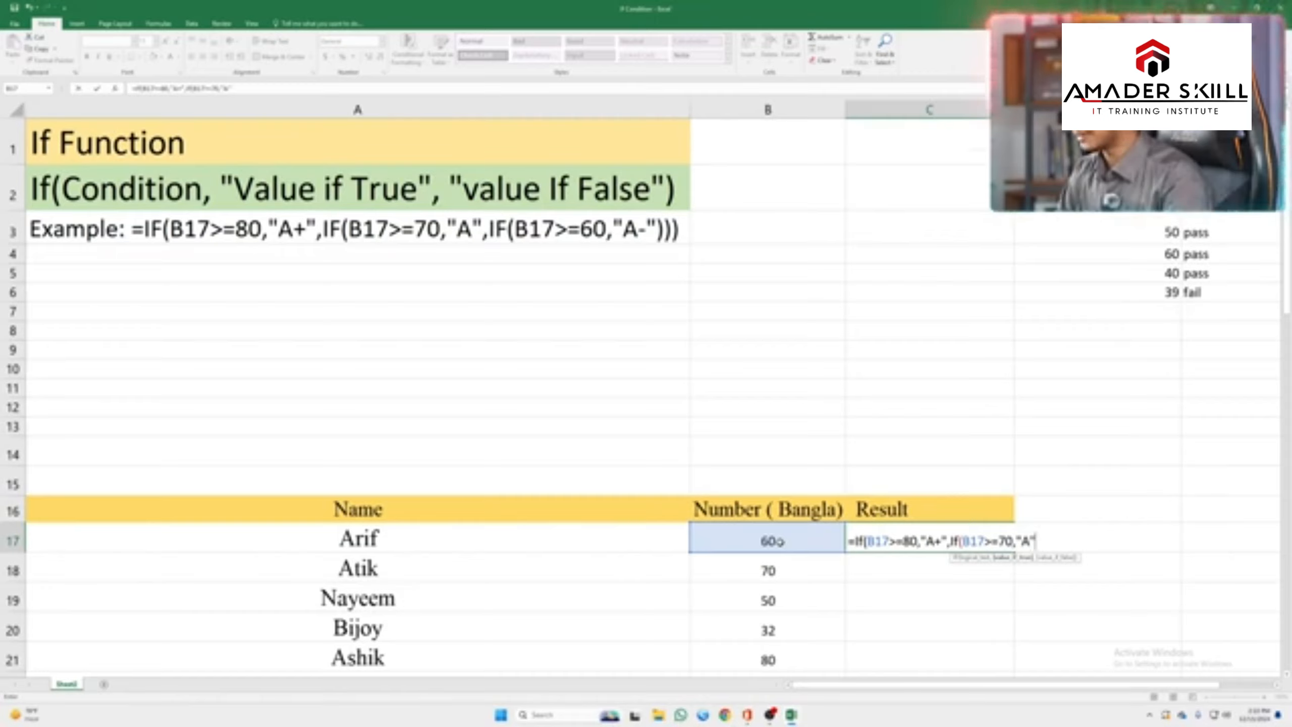
text(,)
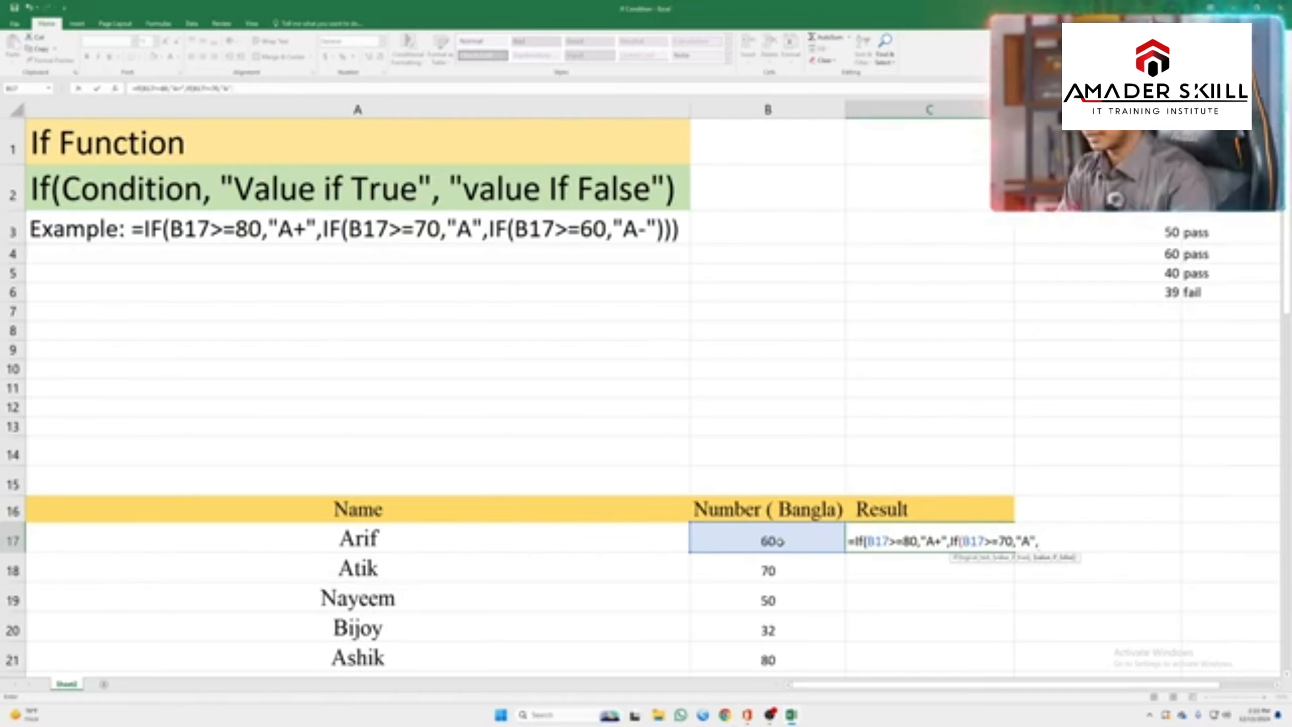
Step: Nest a third IF testing B17>=60 with the result "A-", then close all three brackets and enter the C17 formula
text(If()
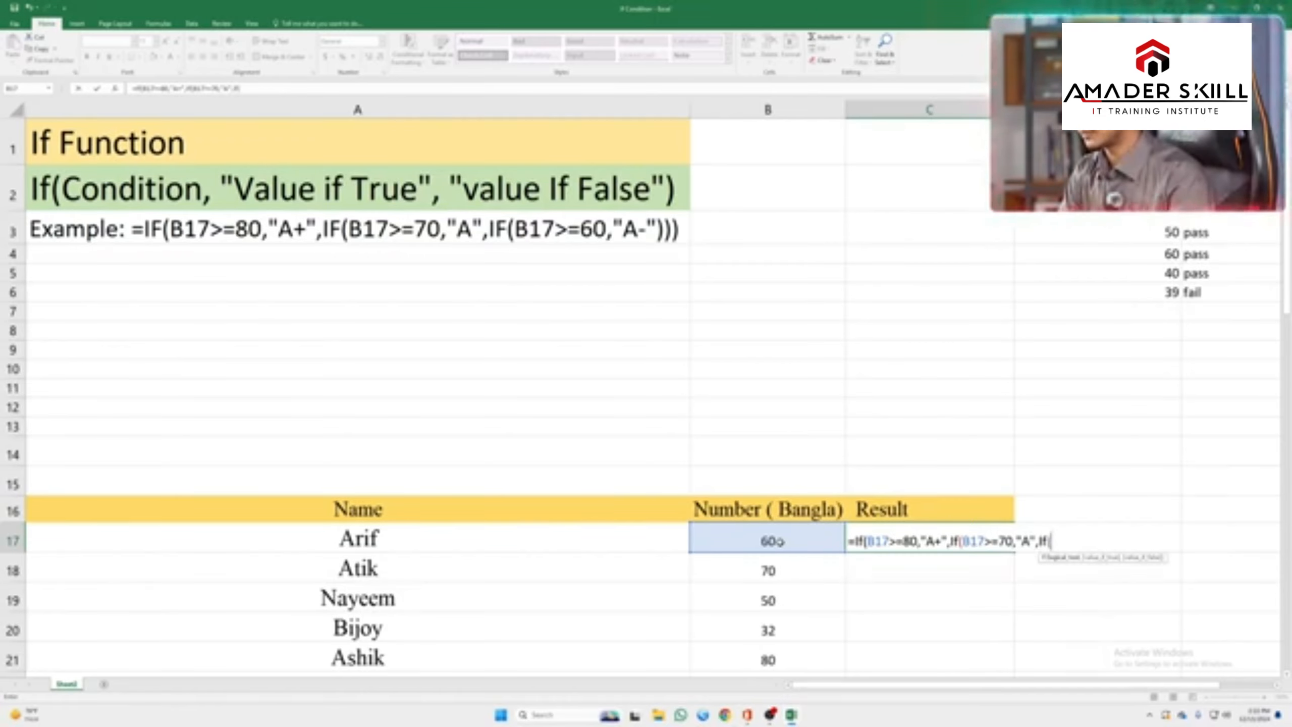
click(786, 542)
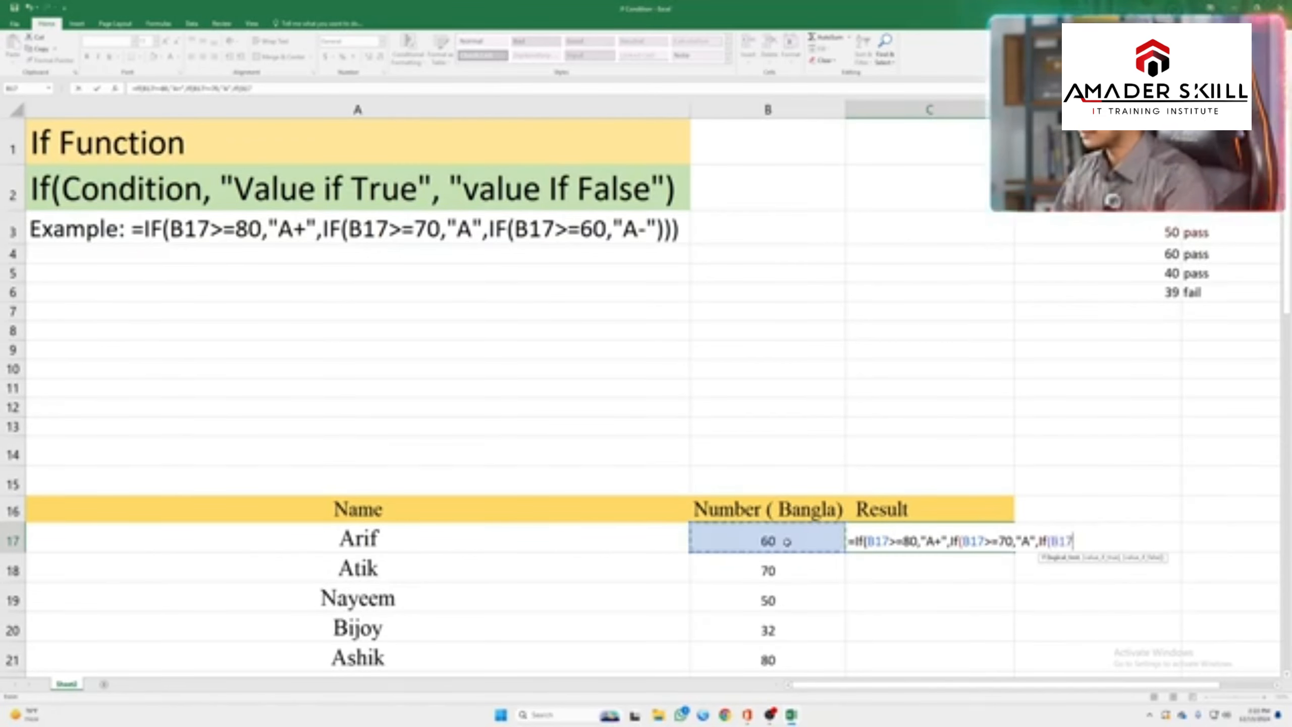
text(>)
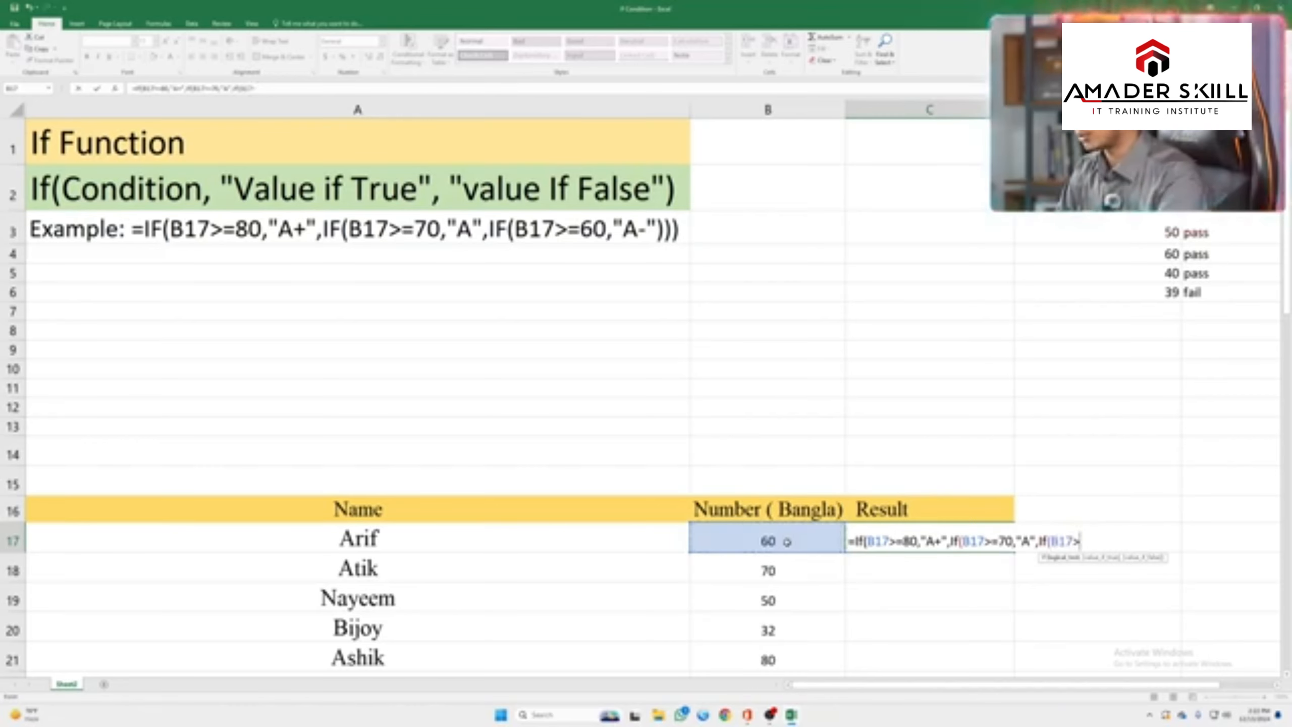
text(=60)
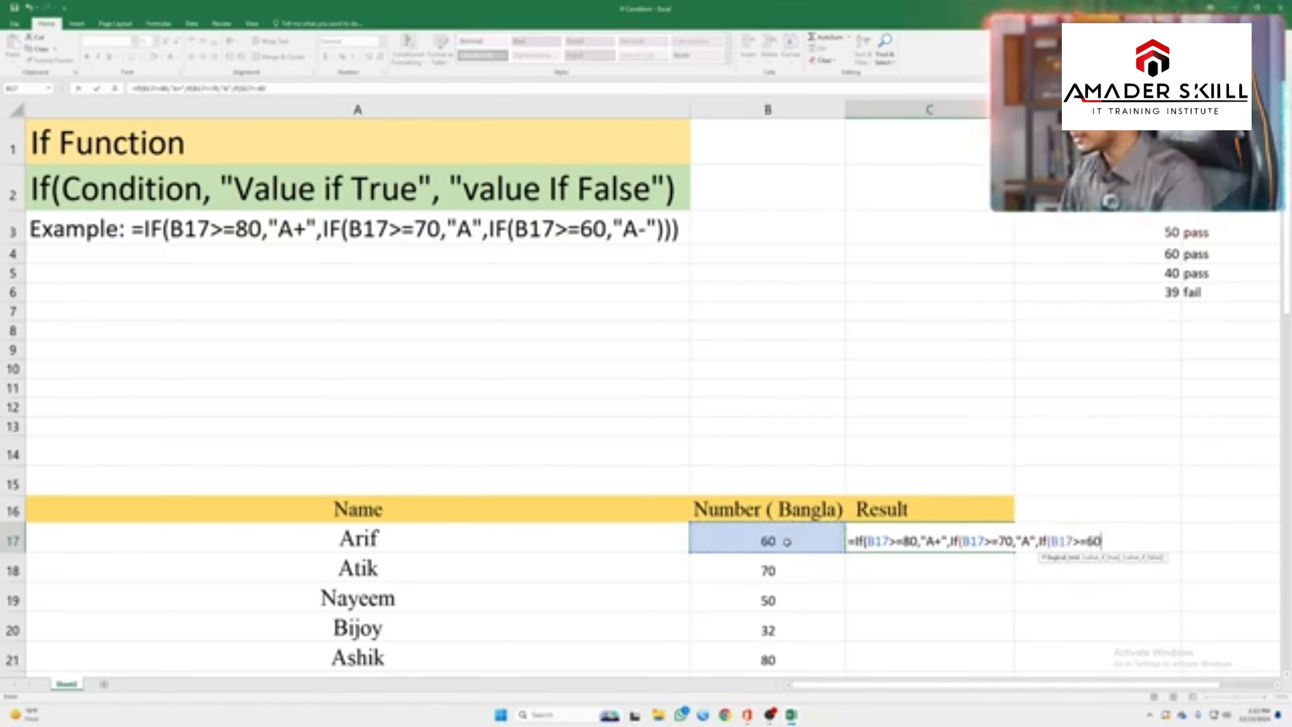
text(,"A-)
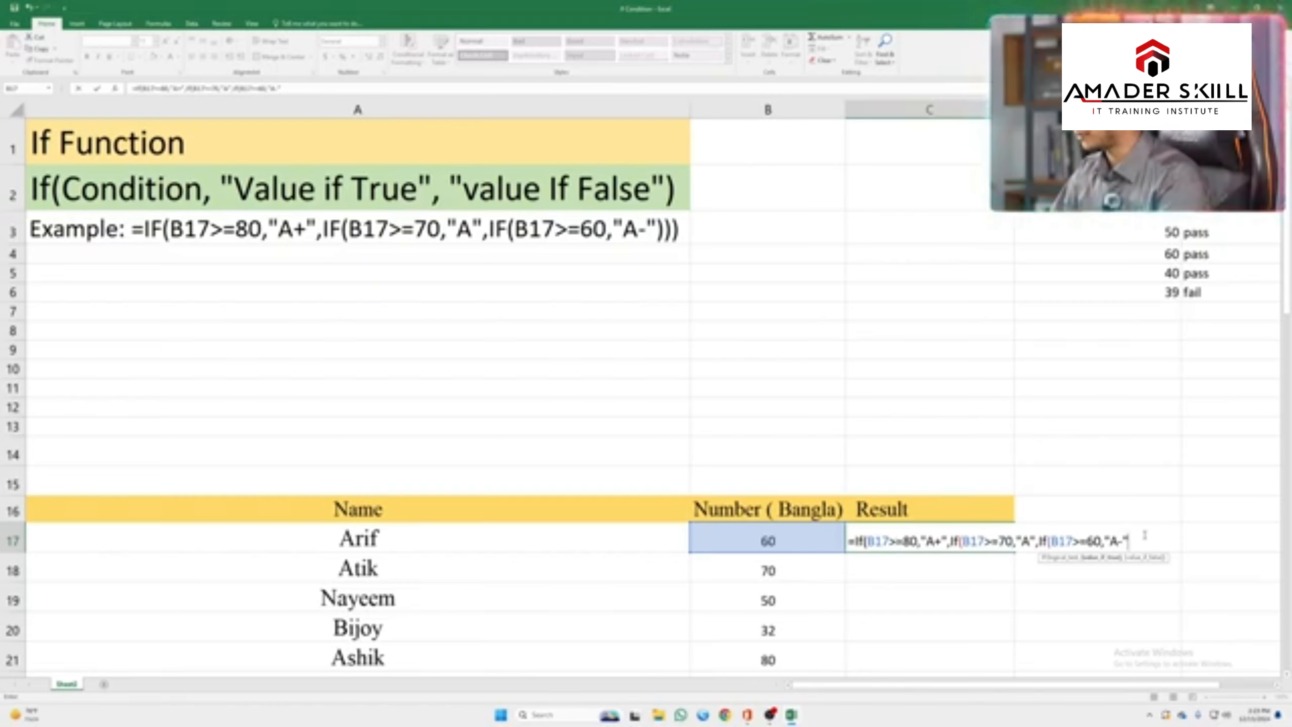
text())
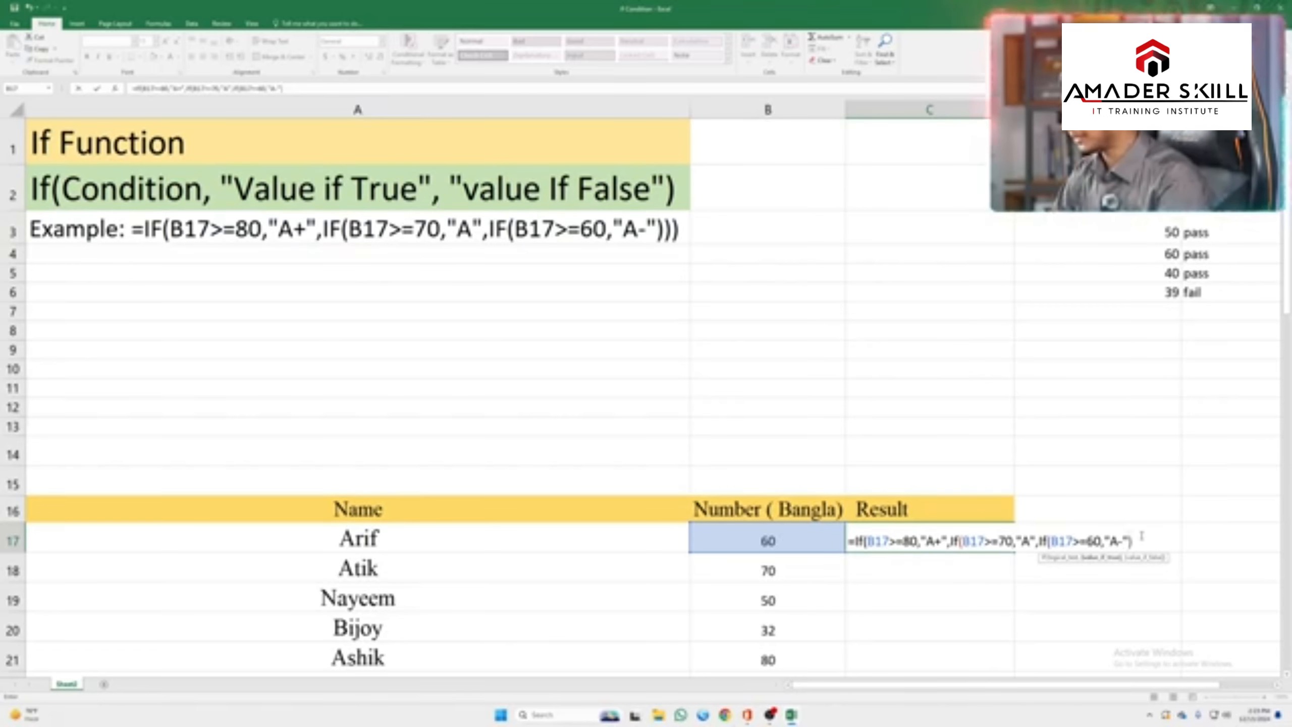
text()))
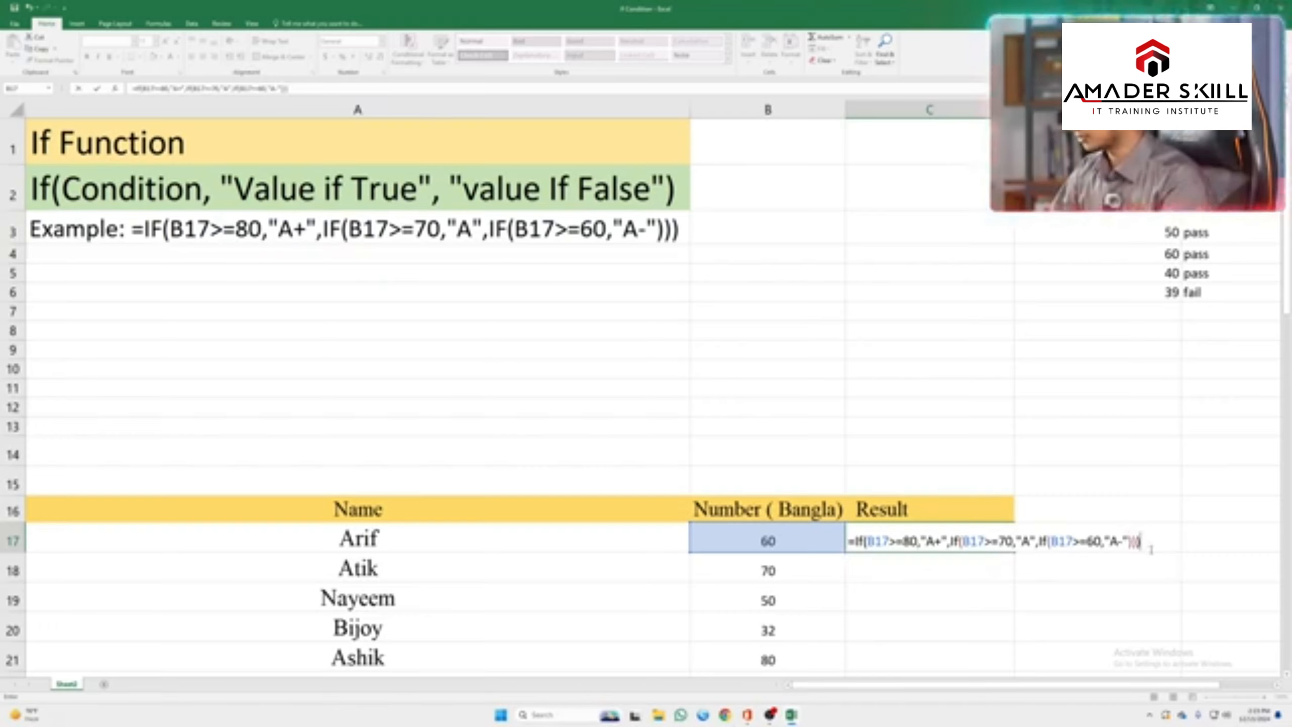
key(Return)
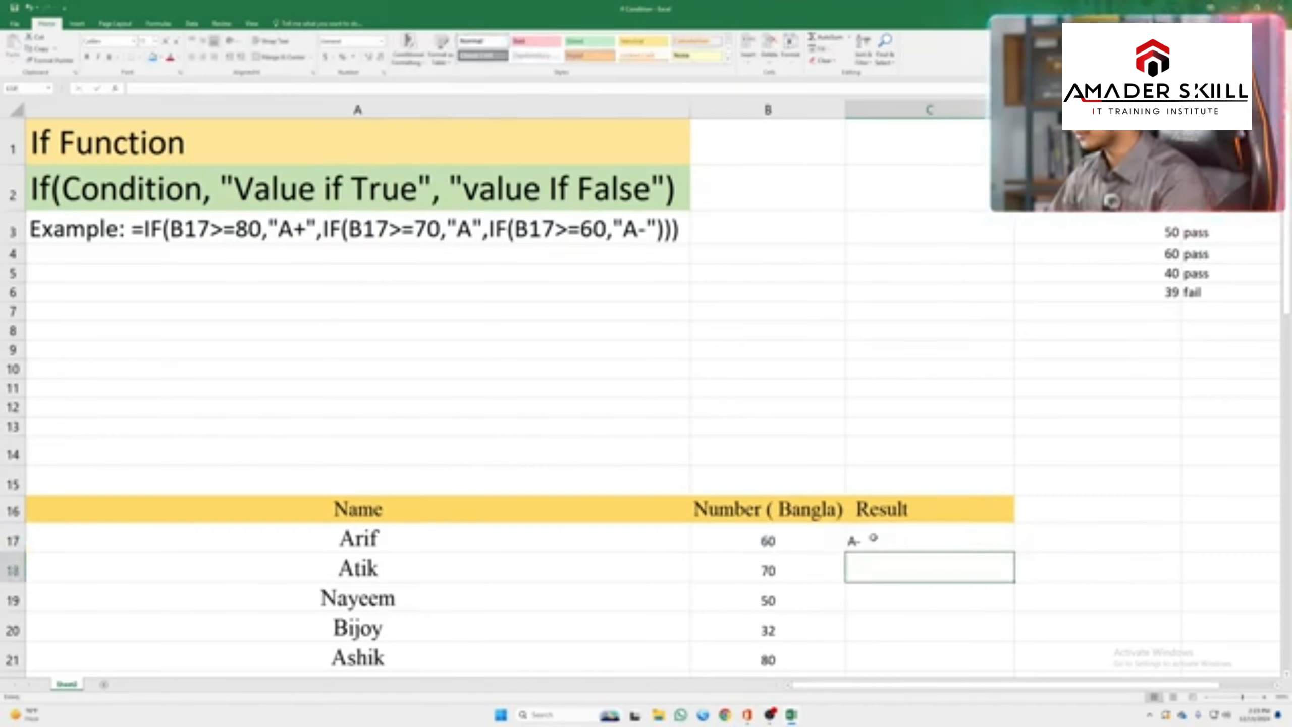
Step: Fill the grading formula from C17 down to C23 for all students
key(Up)
scroll(895, 539, down, 2)
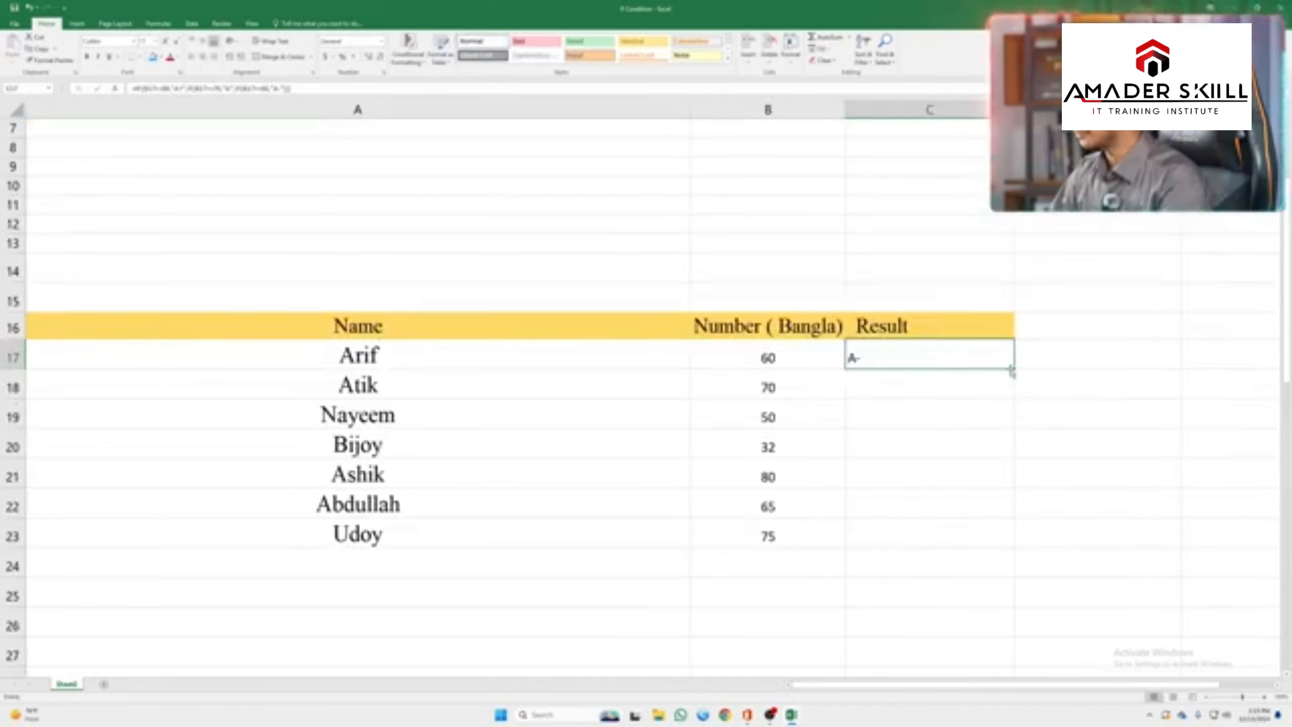
drag(1014, 368, 1012, 550)
Step: Compare the letter grades in the Result column with the marks in rows 17, 18, 21, 22 and 23
click(909, 362)
click(882, 385)
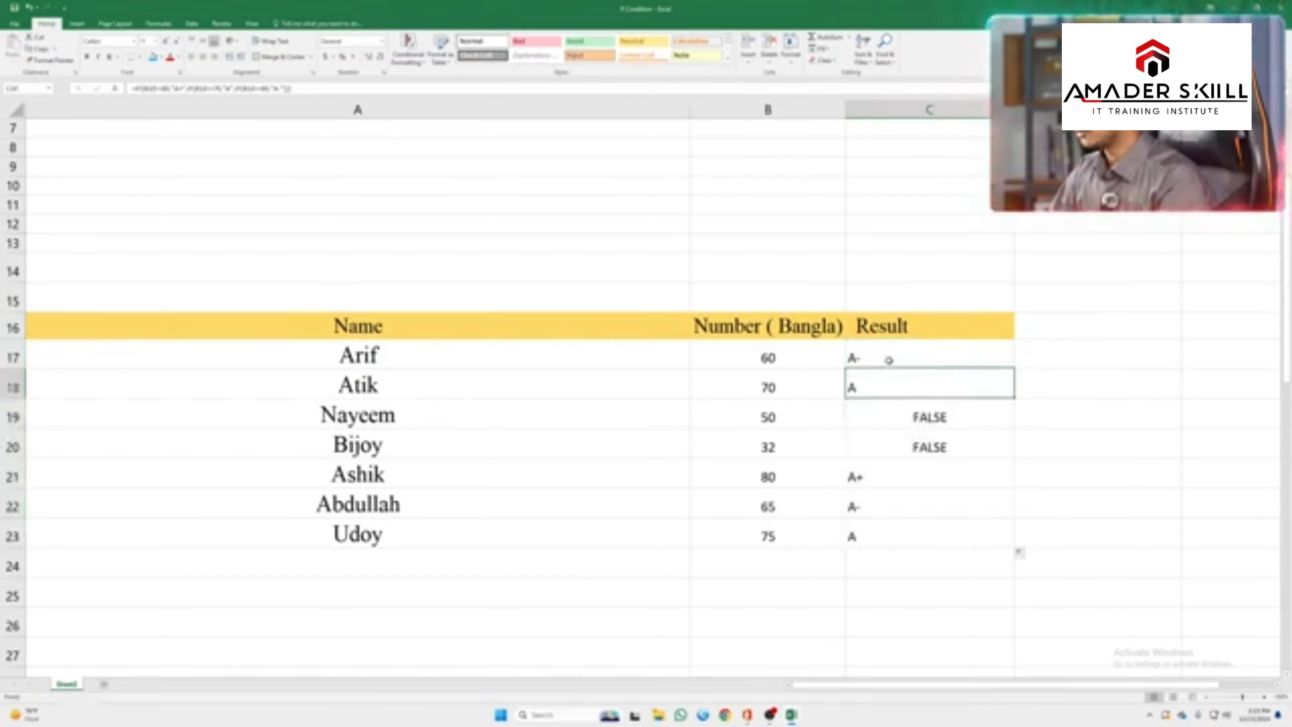
click(889, 359)
click(896, 379)
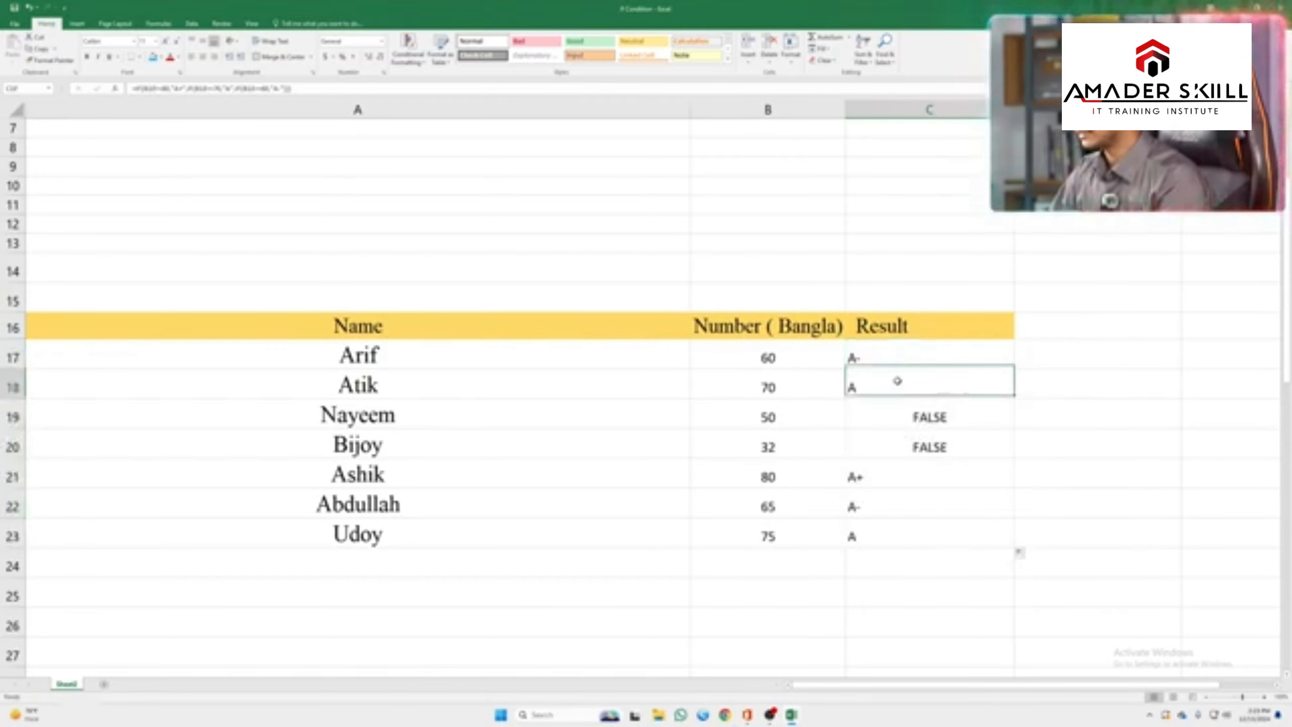
click(787, 386)
click(875, 386)
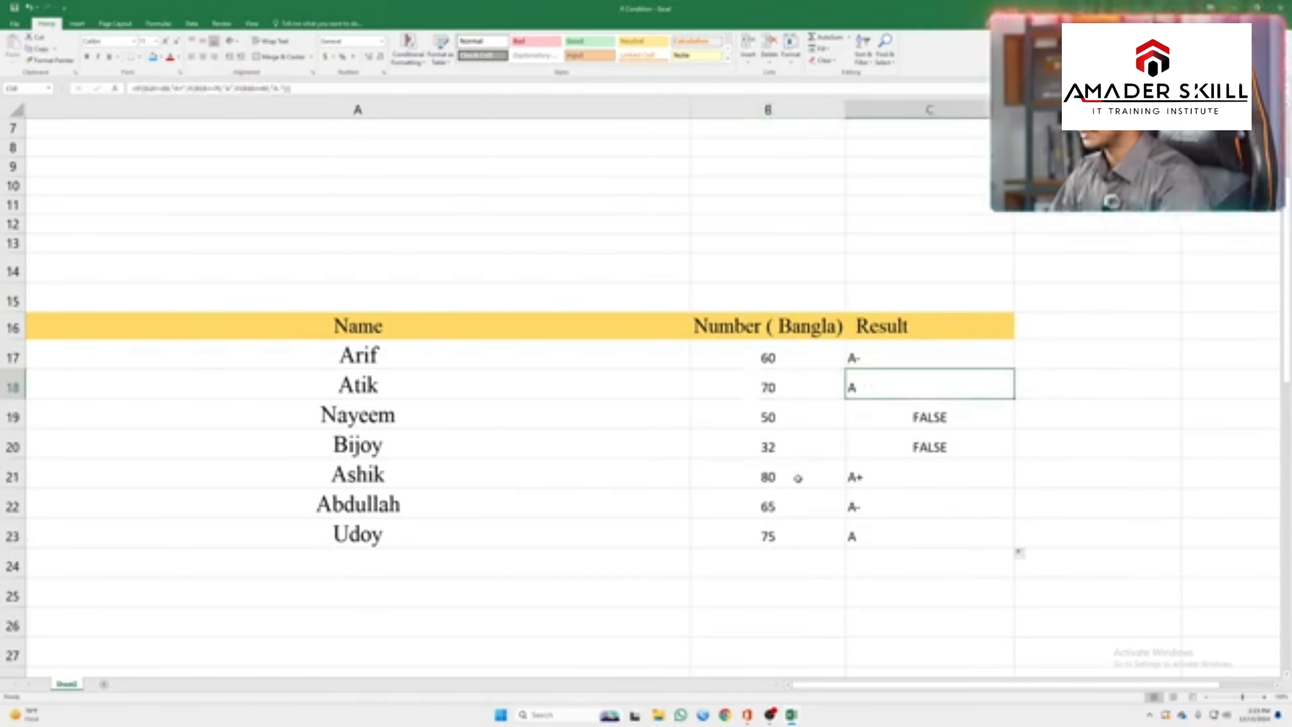
click(797, 477)
click(881, 479)
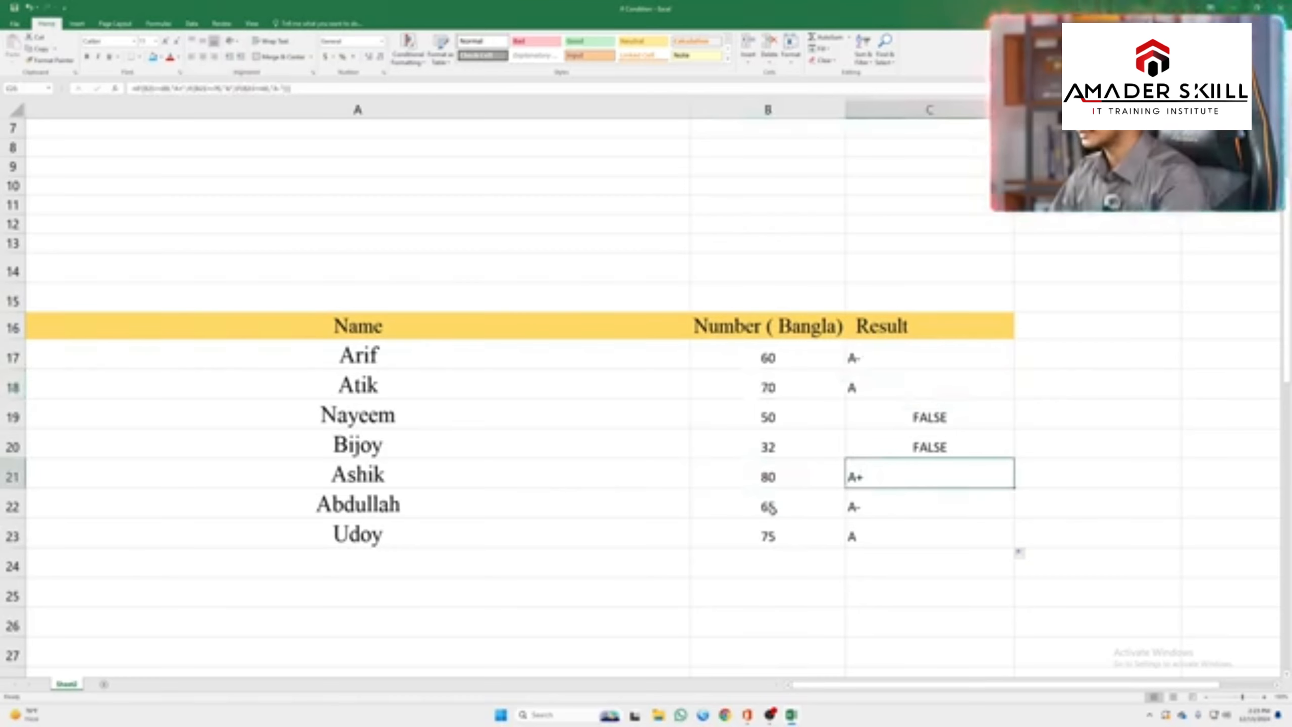
click(776, 506)
click(880, 506)
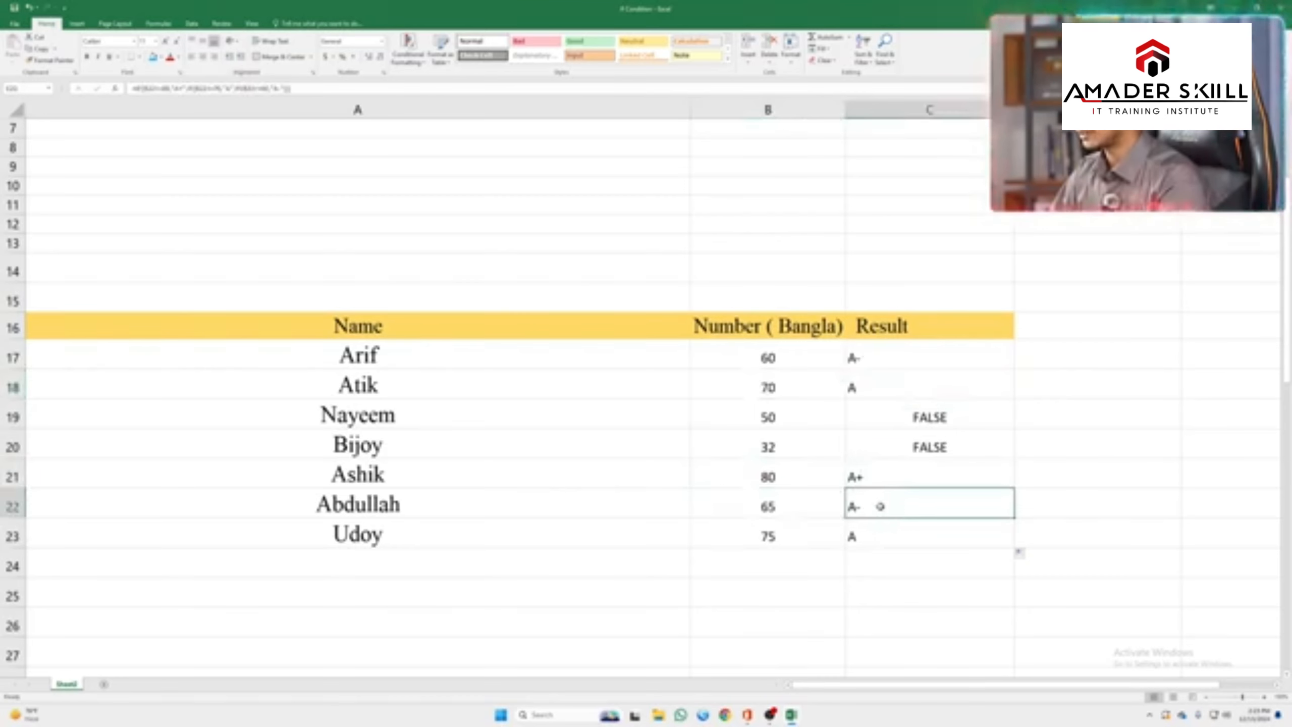
click(774, 534)
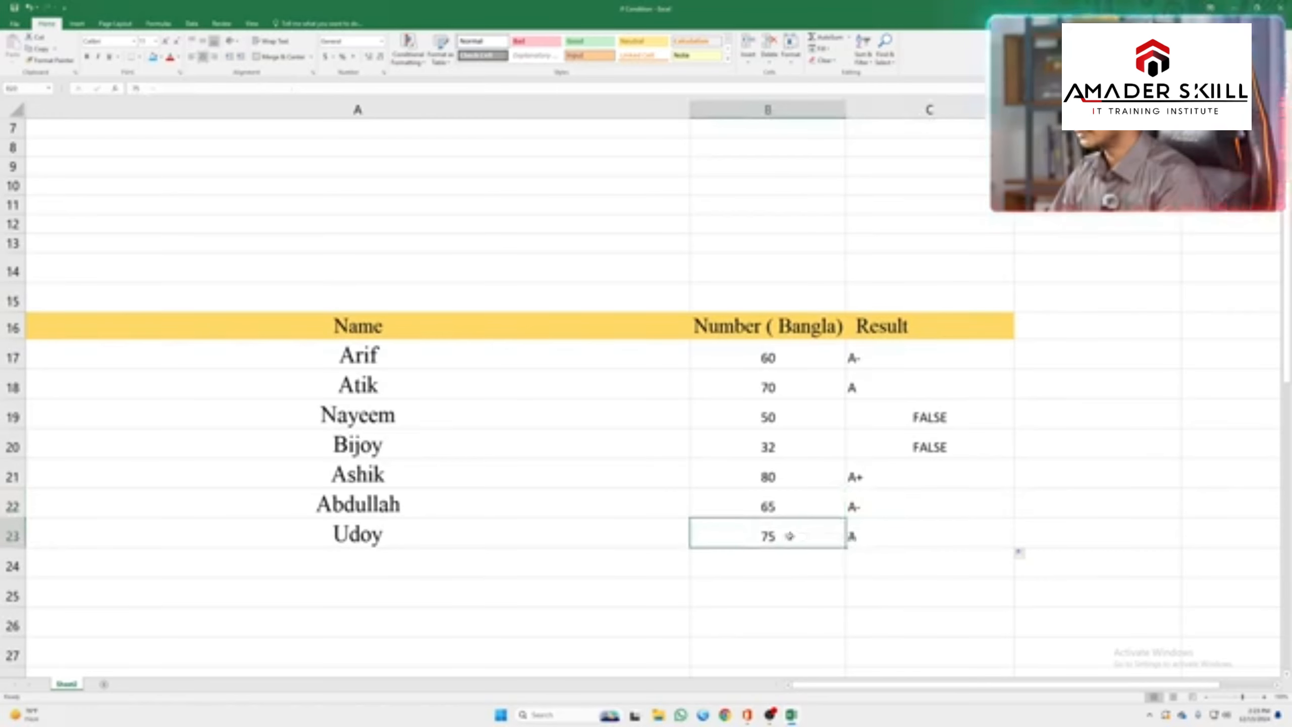
click(879, 539)
Step: Compare the marks in B19:B20 with their results in C19:C20
drag(770, 420, 768, 442)
drag(857, 418, 857, 450)
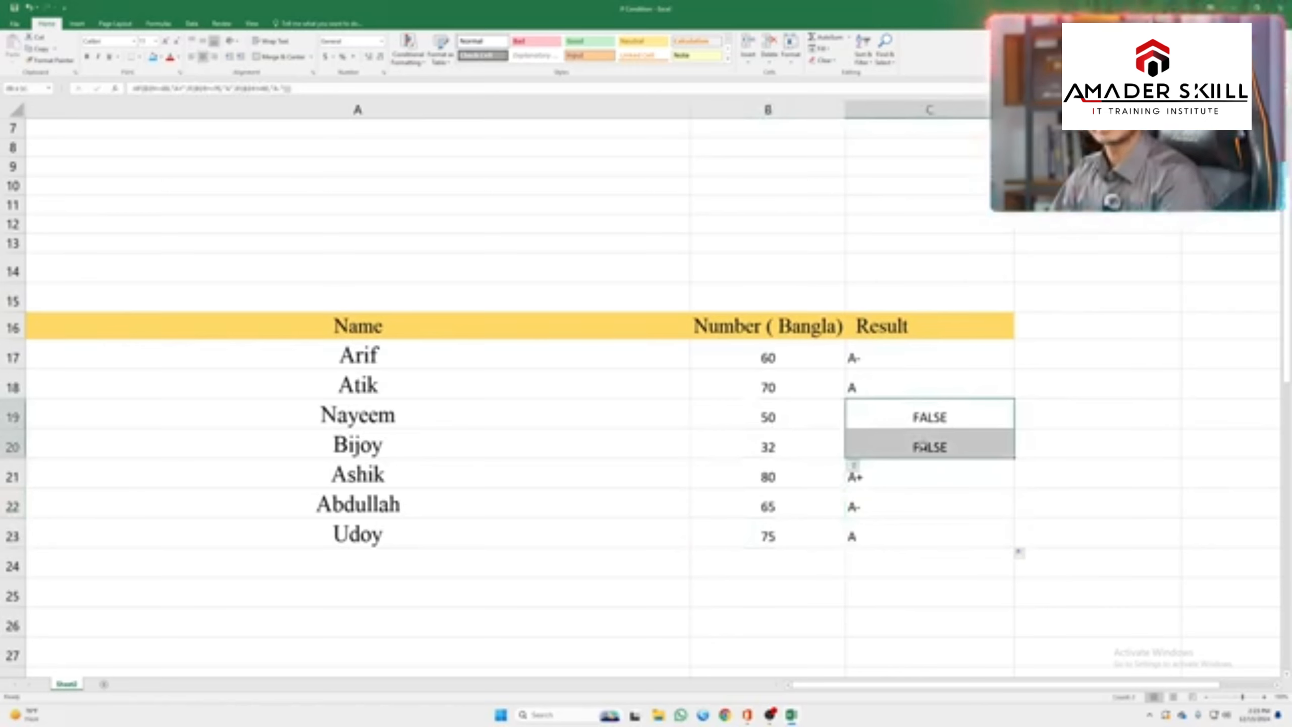
click(859, 414)
drag(788, 414, 787, 444)
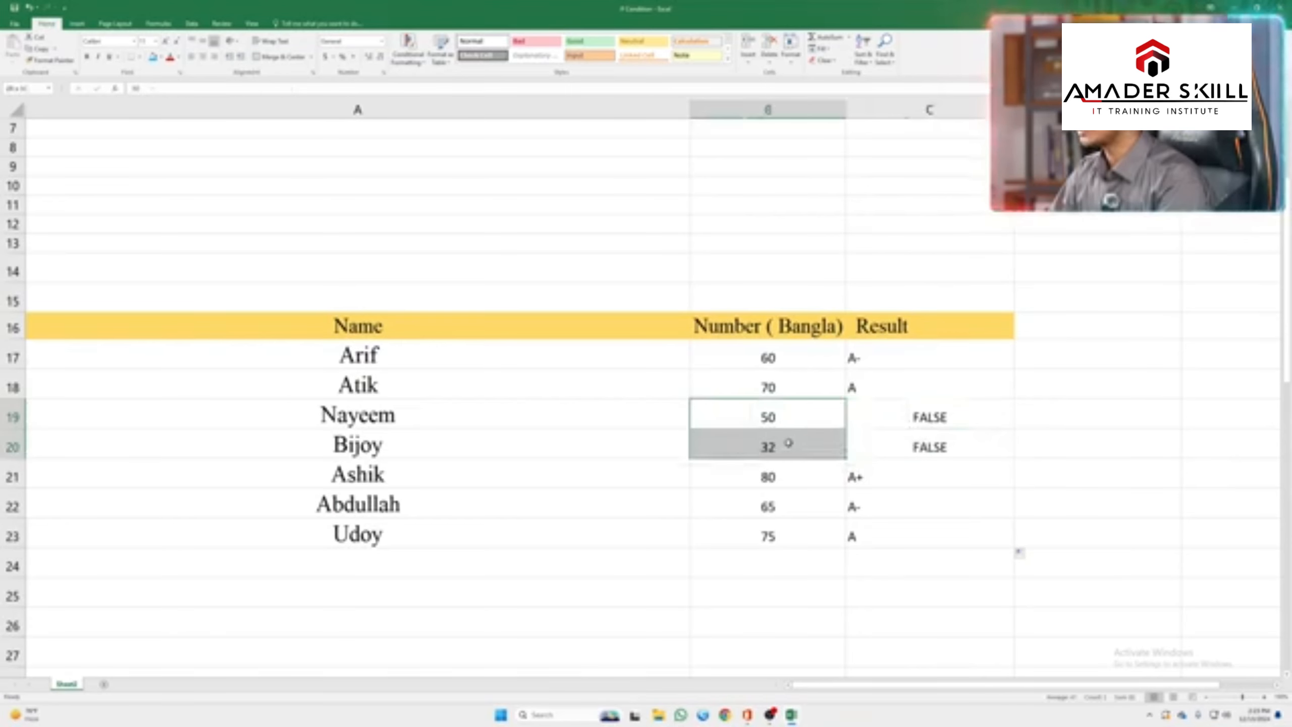
Step: Add "F" as the value-if-false argument of the innermost IF in C19's grading formula, keeping the three closing brackets
click(910, 412)
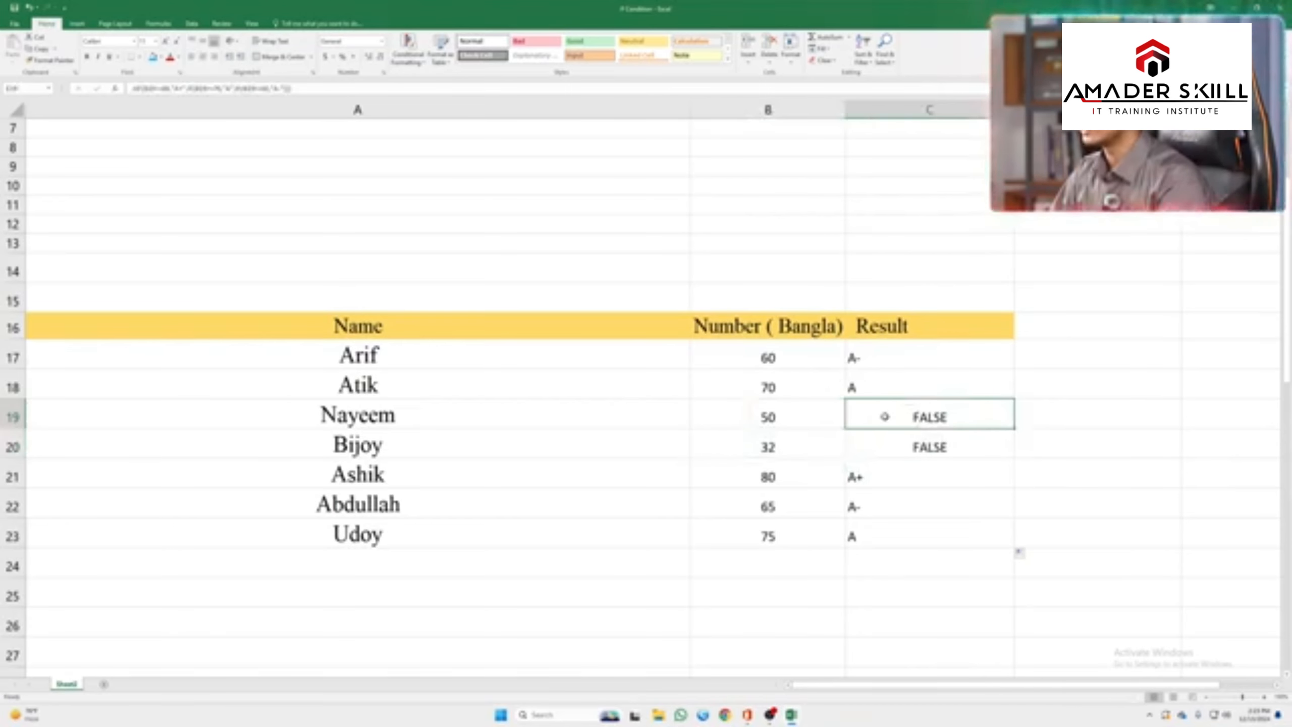
key(F2)
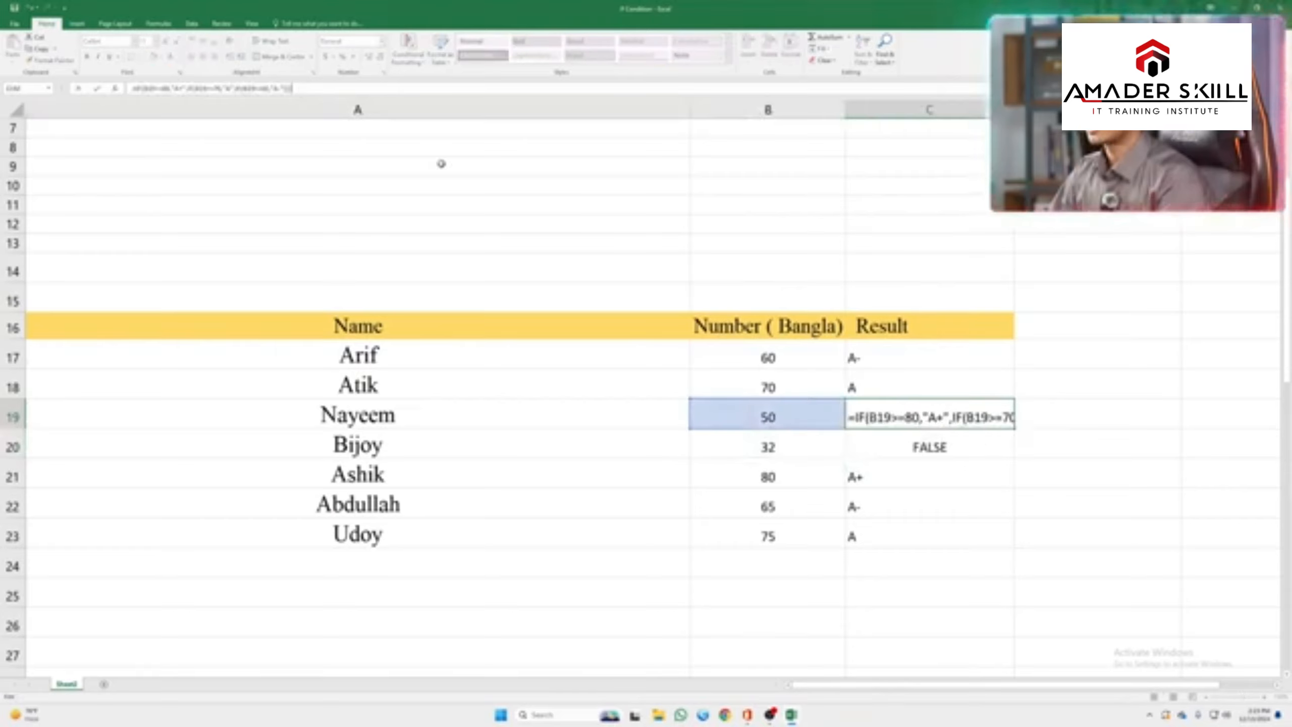
key(End)
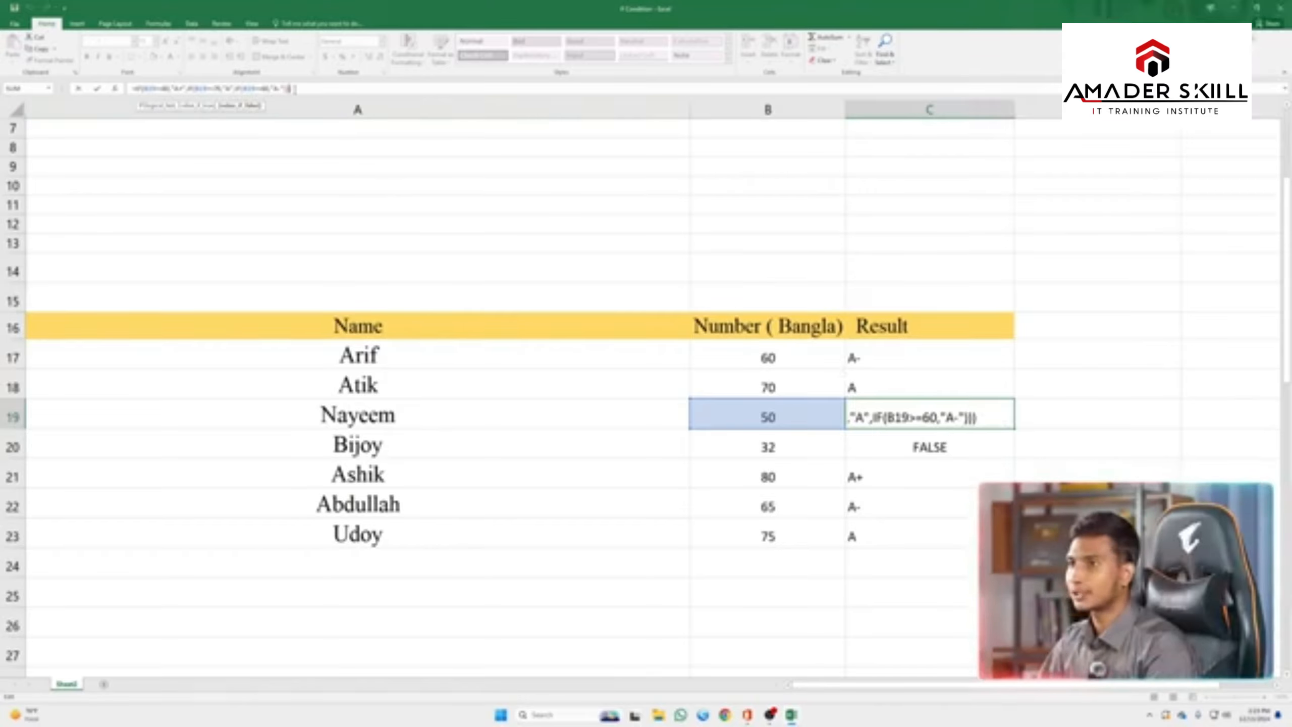
click(284, 89)
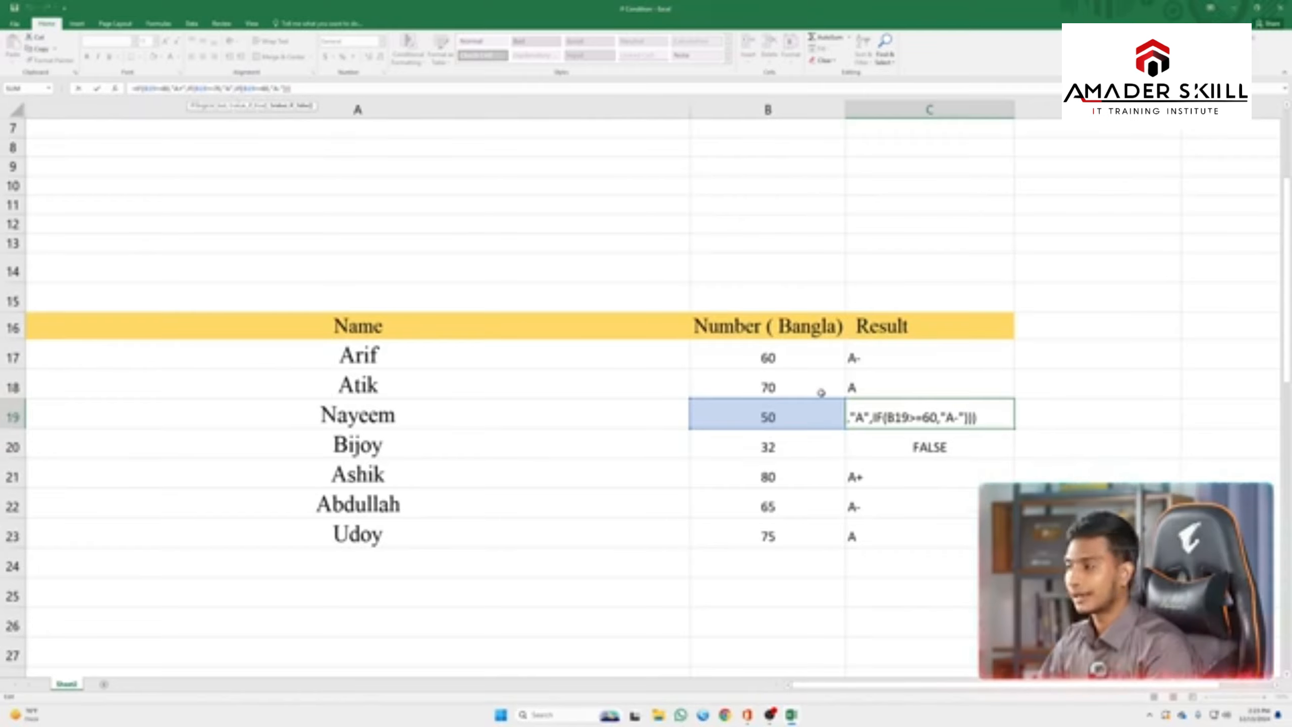
click(979, 418)
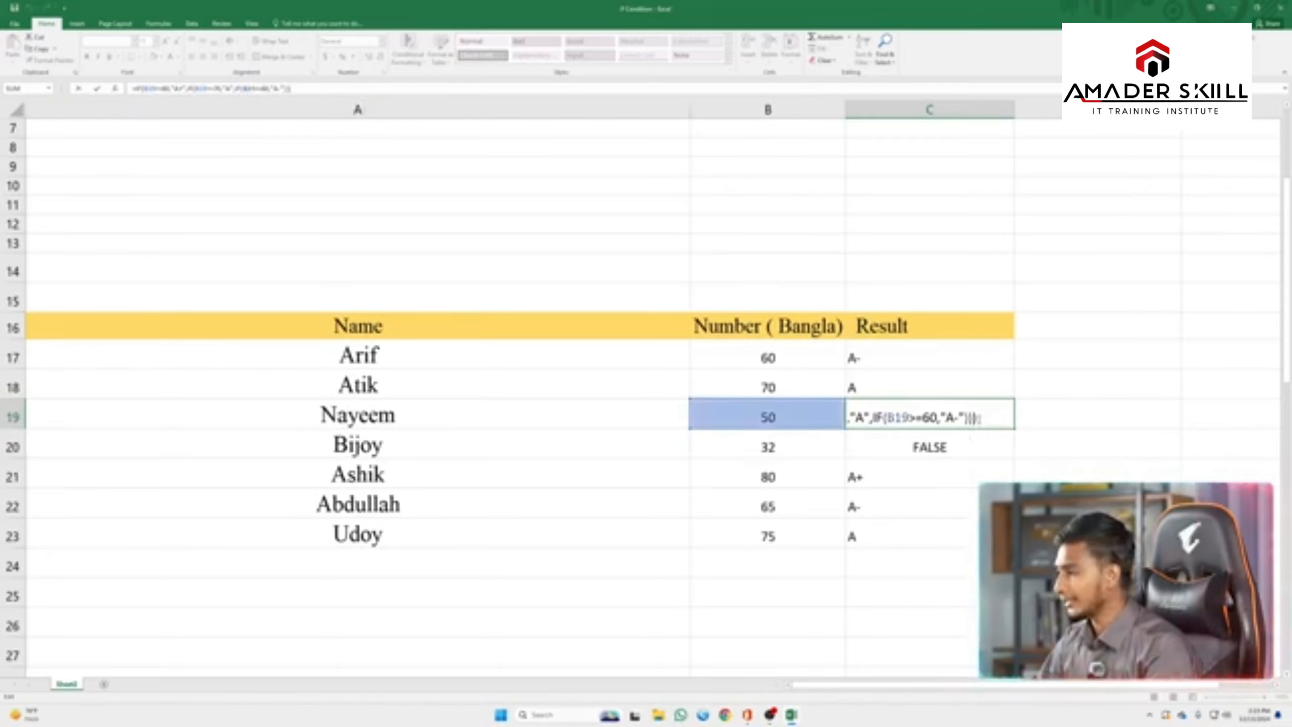
key(Left)
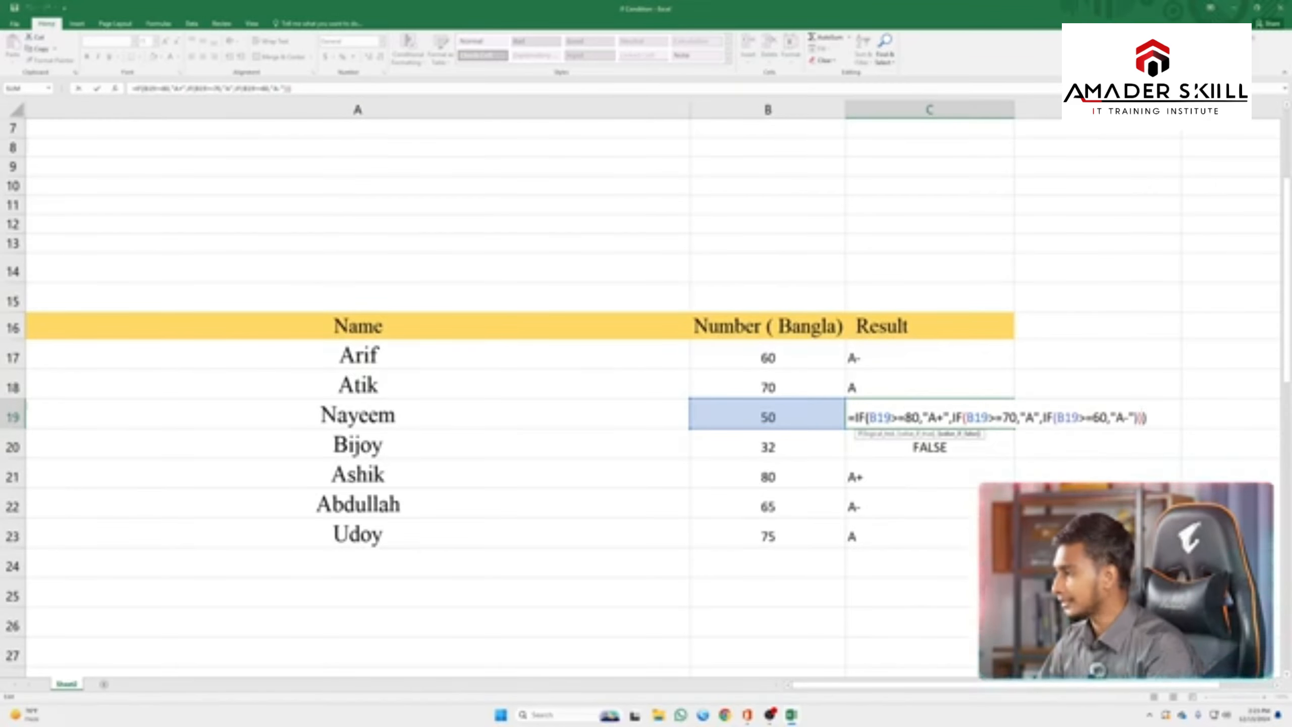
click(1148, 416)
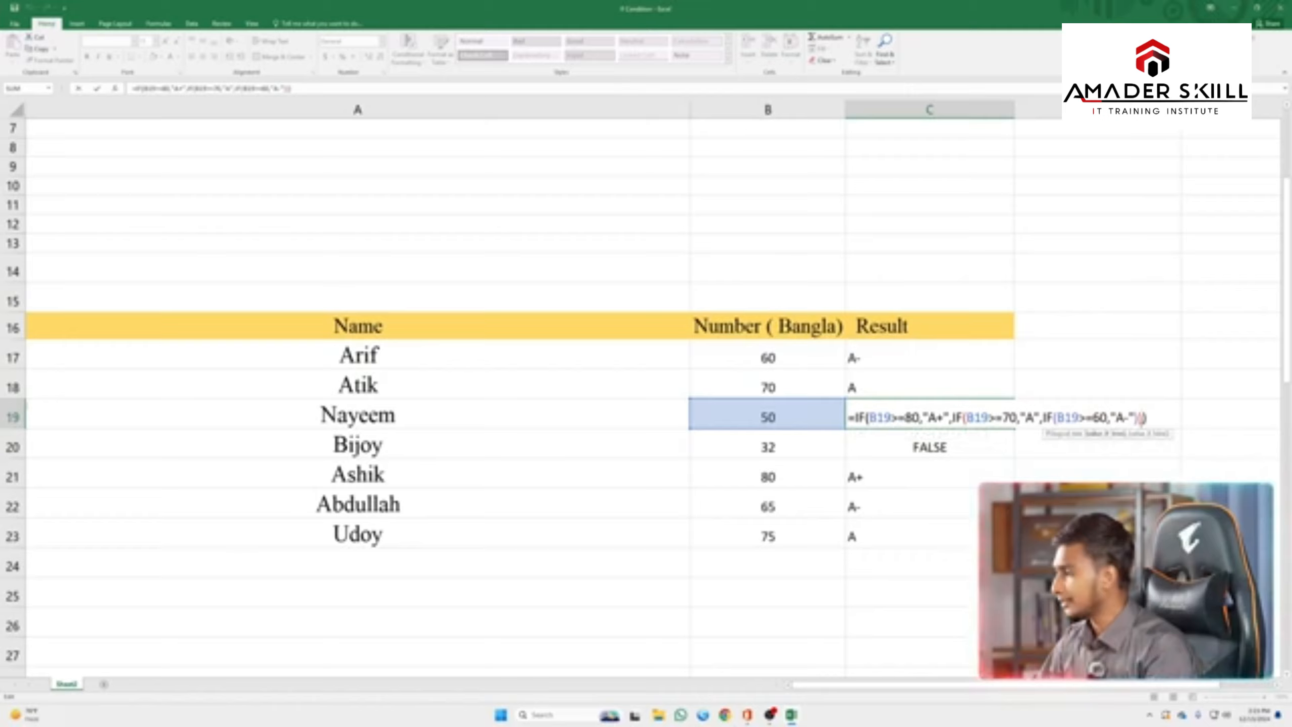
click(1134, 416)
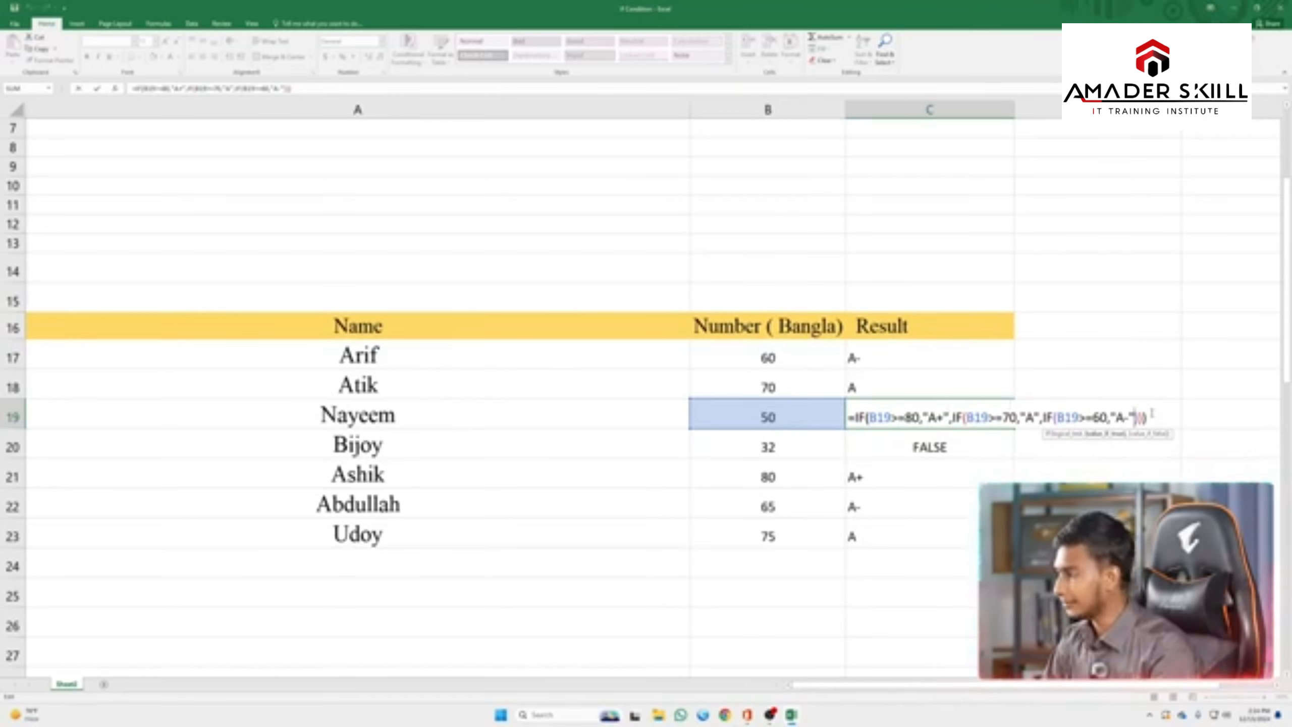
text(")
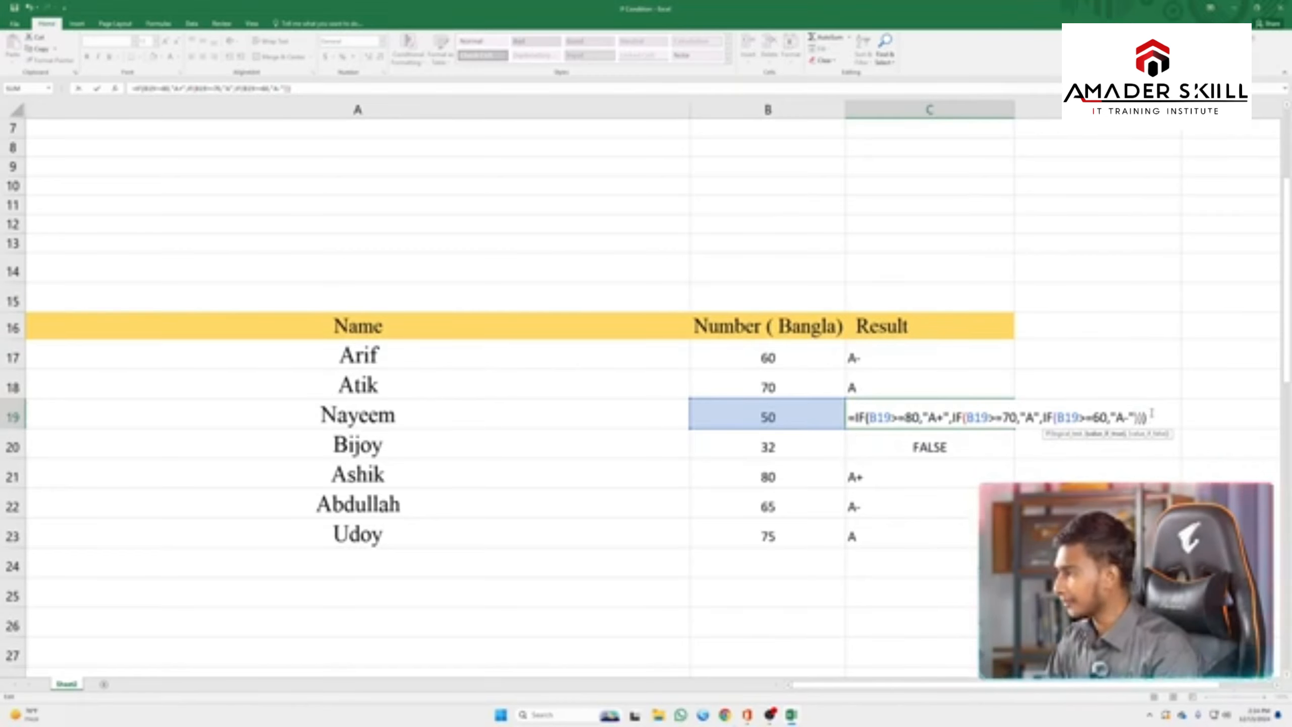
text(,)
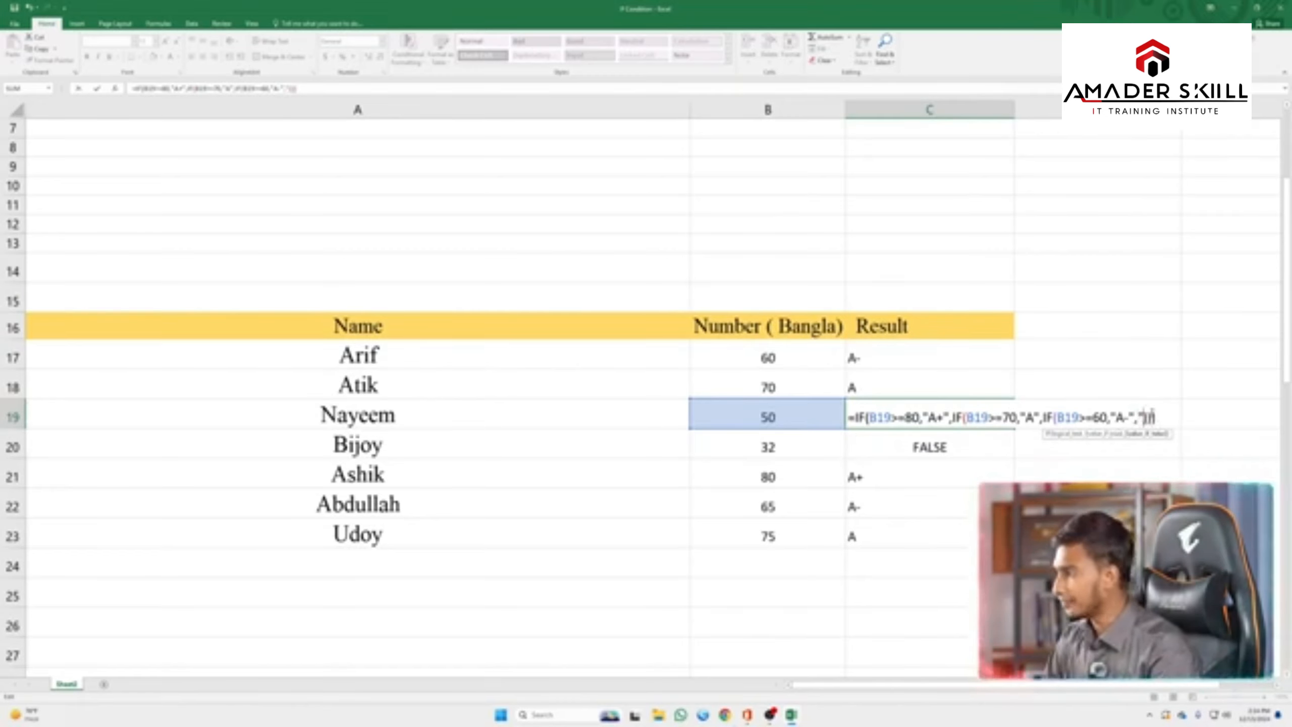
text("F)
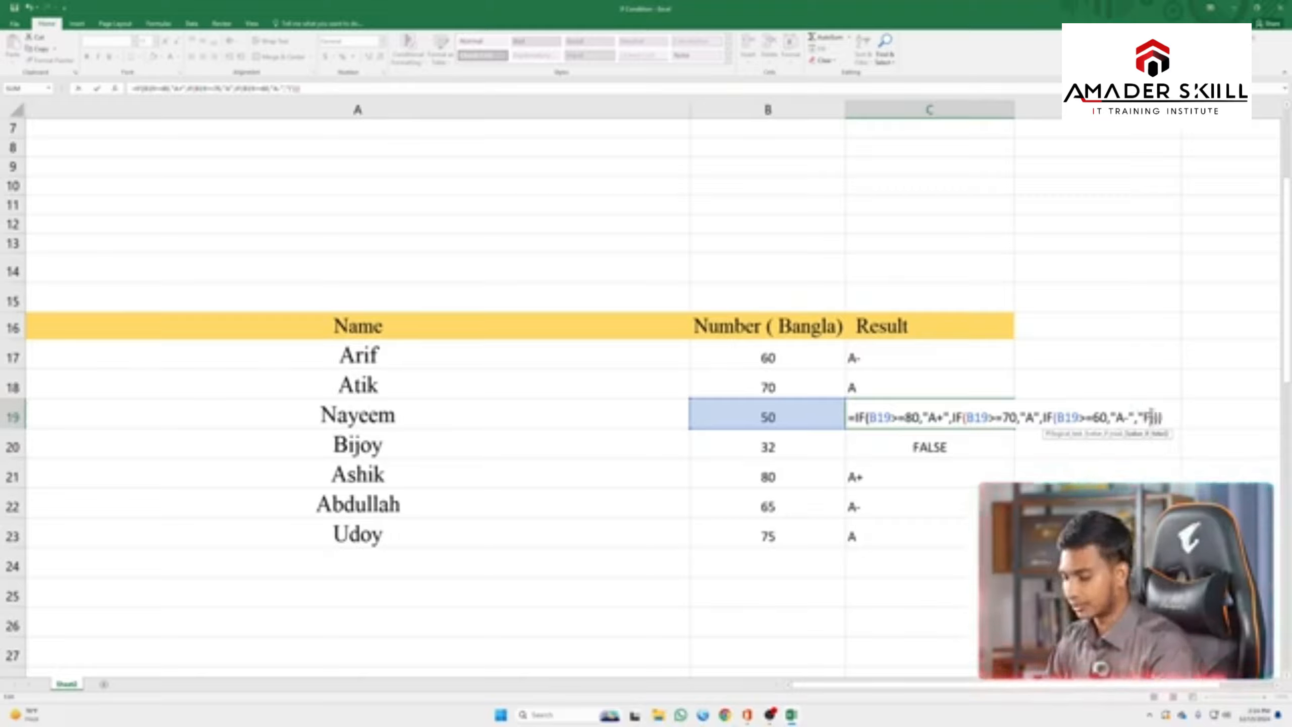
text(")
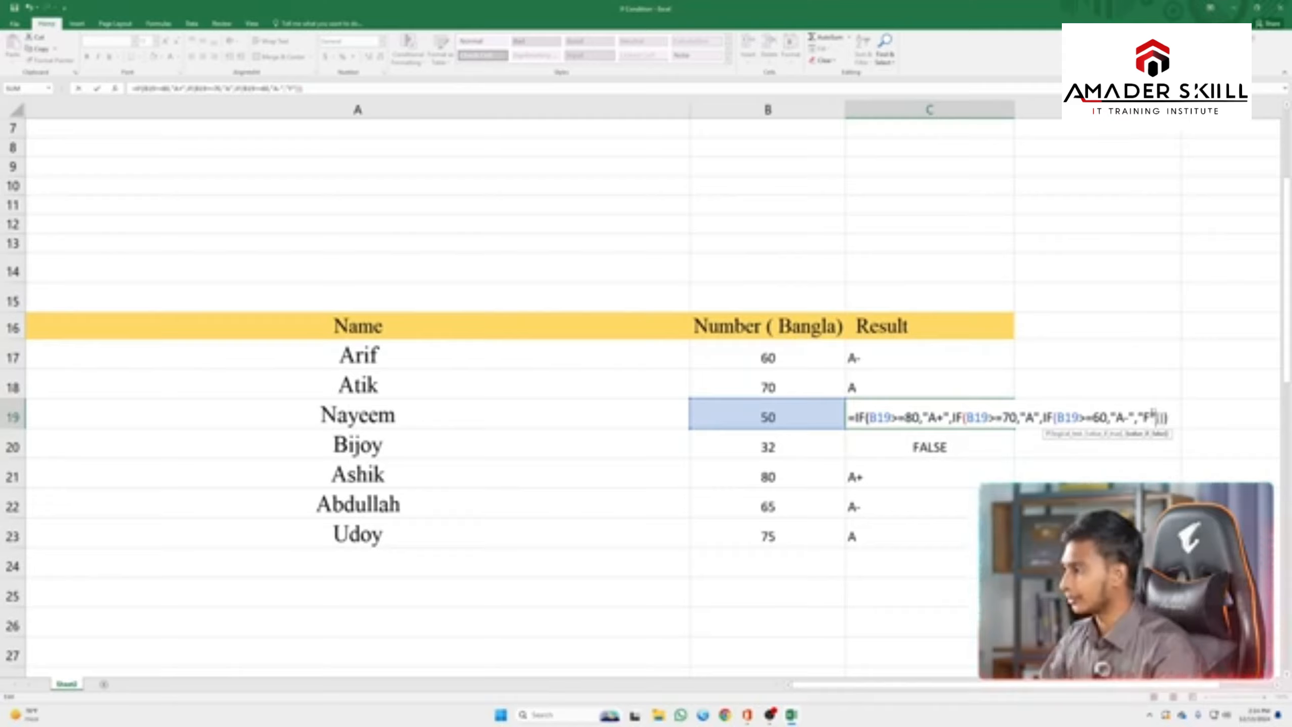
key(Return)
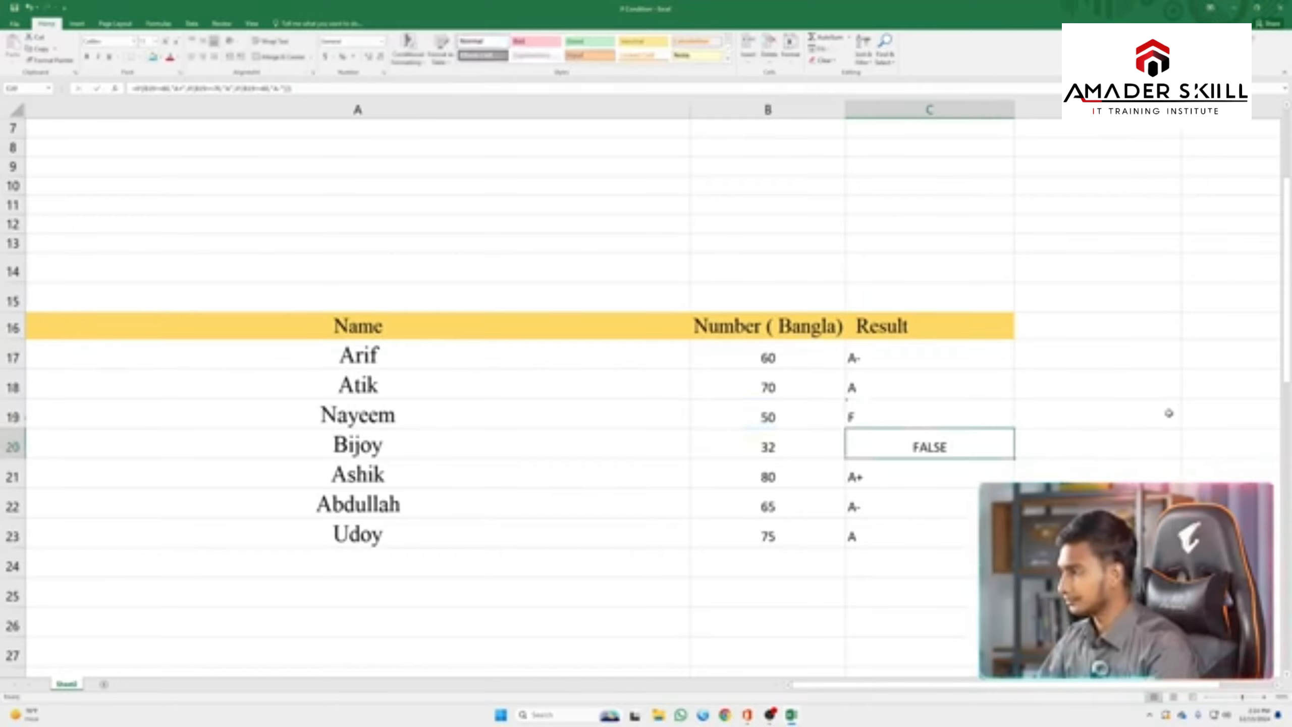
Step: Fill the revised grading formula from C19 down to C20
click(911, 420)
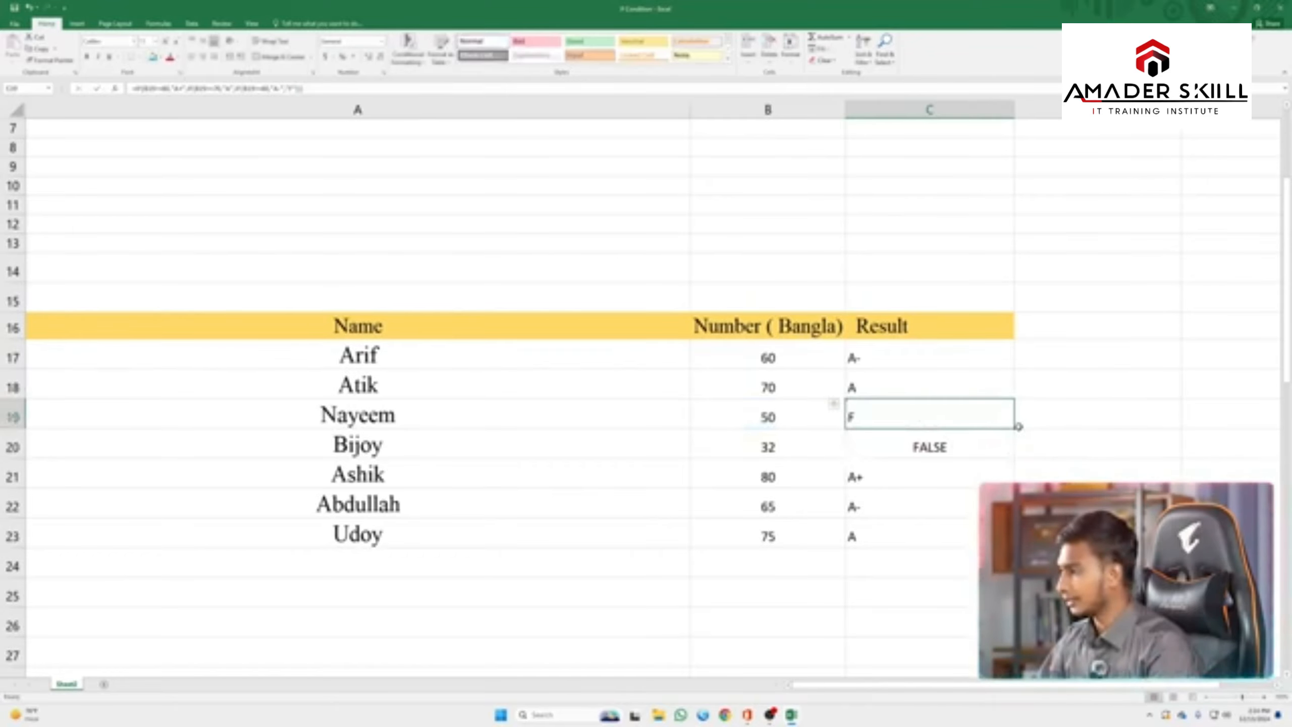
drag(1014, 429, 1012, 455)
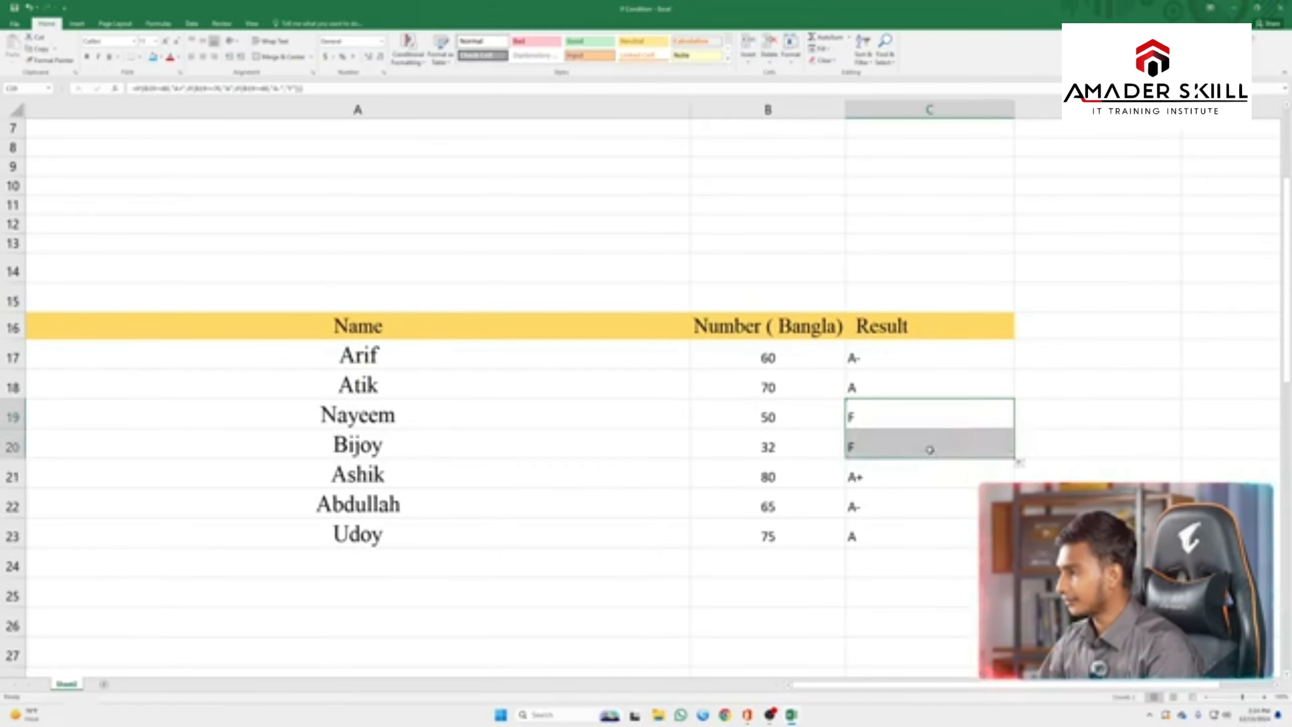
click(882, 443)
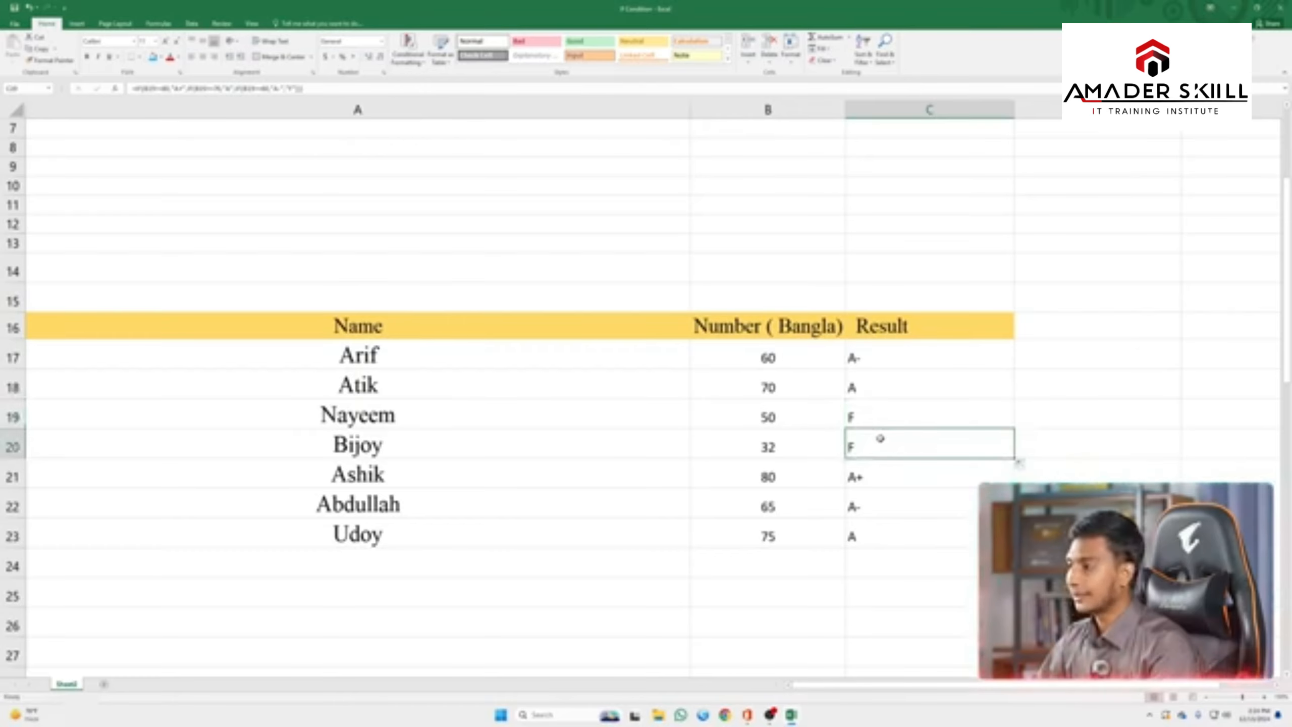
Step: Review the marks and letter grades in rows 17 to 20 against the IF syntax and nested example in A2:A3
scroll(191, 119, up, 2)
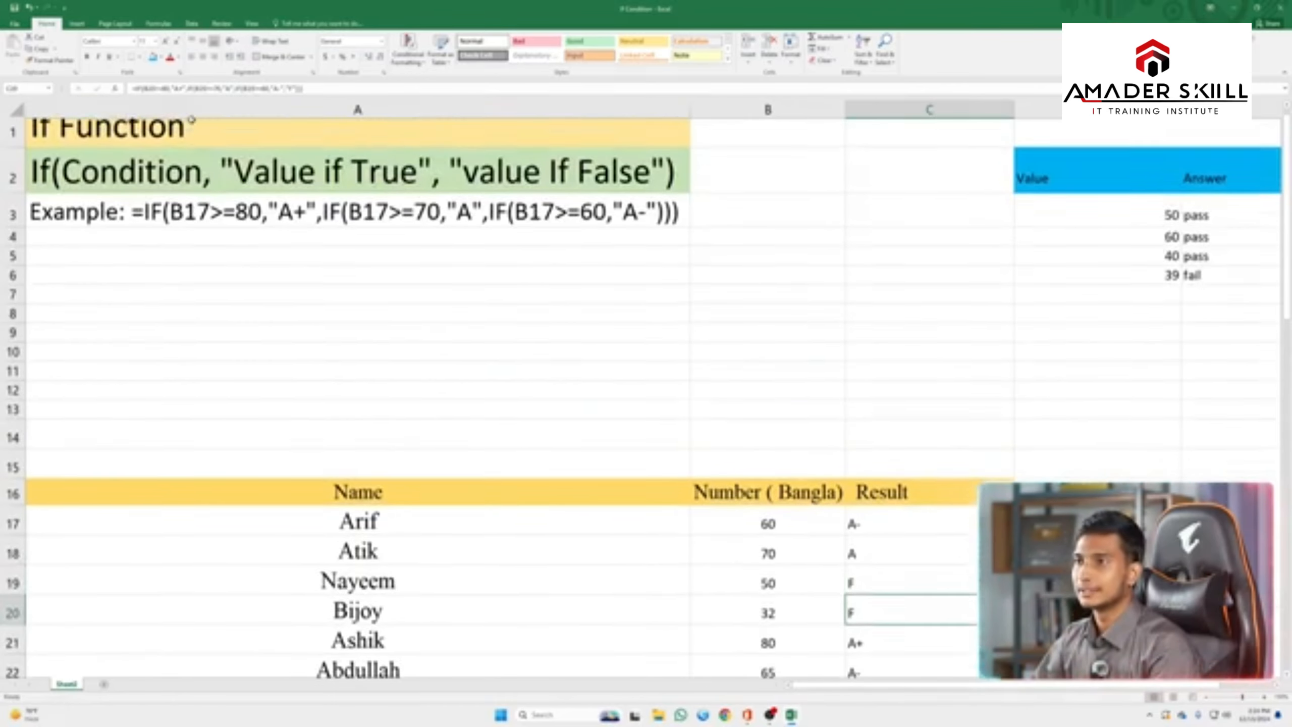
scroll(191, 118, down, 1)
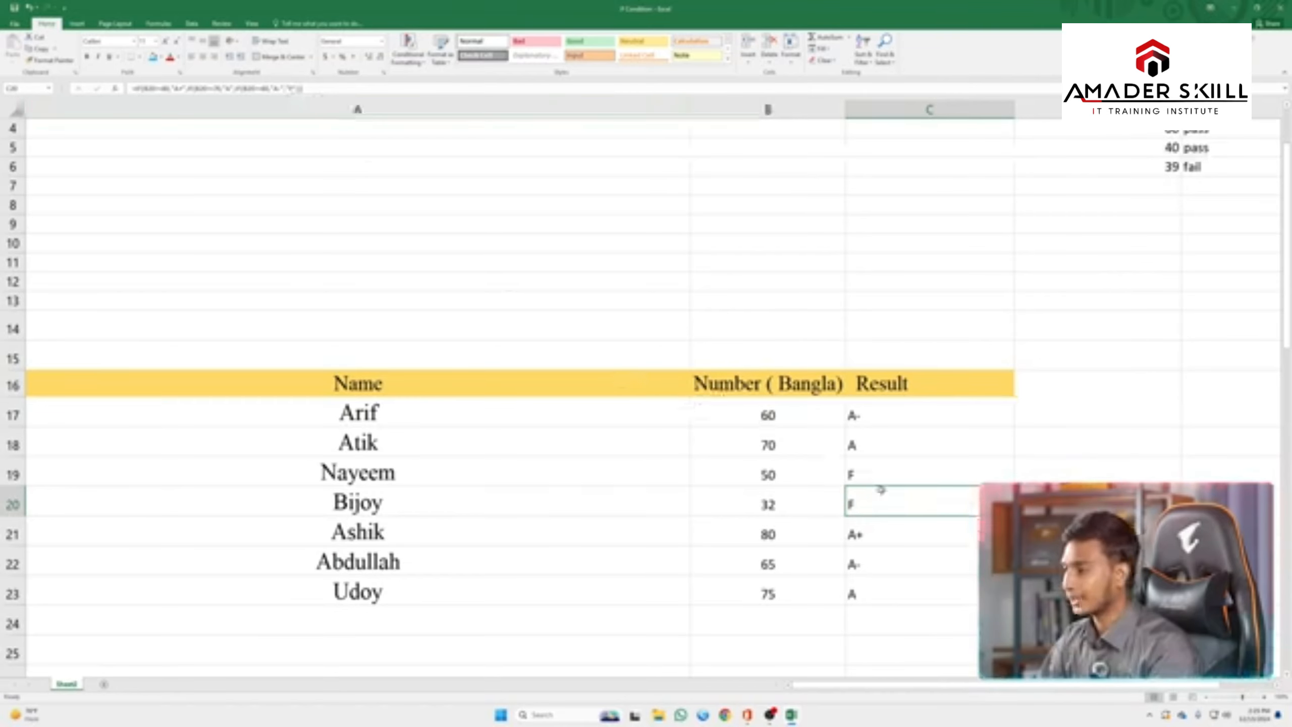
click(870, 466)
click(763, 417)
click(793, 452)
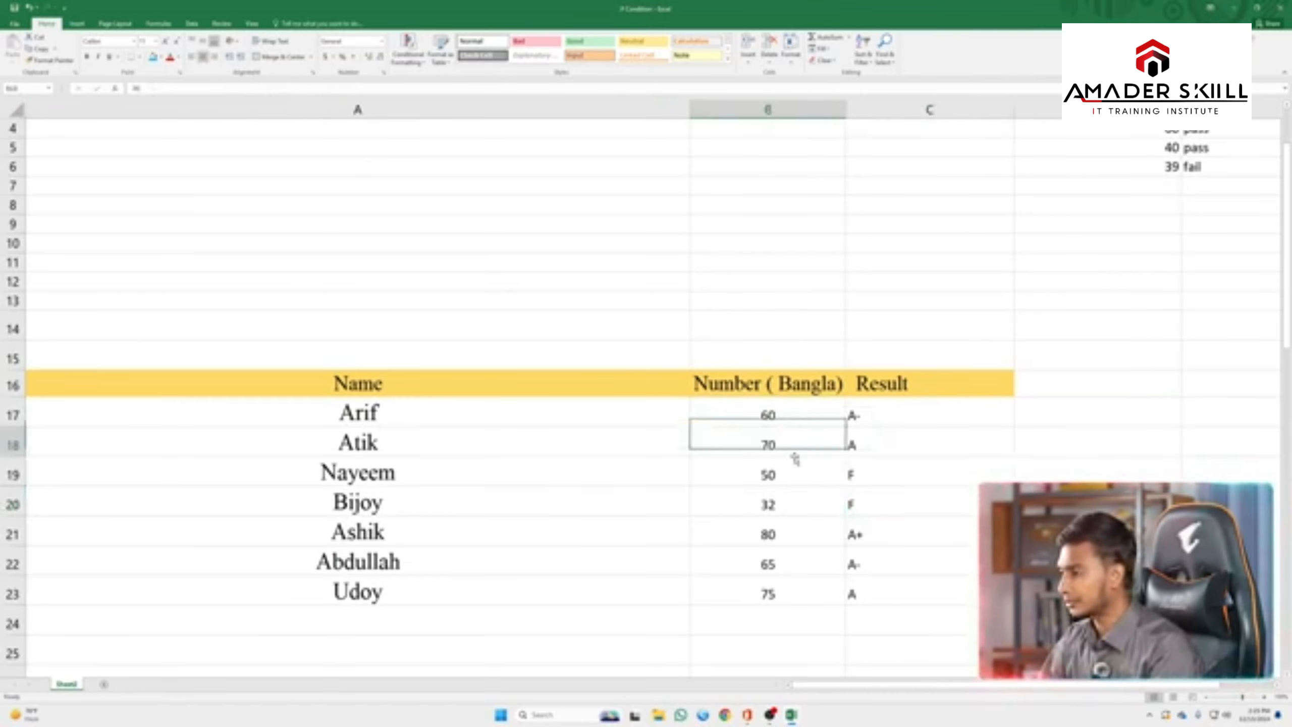
click(875, 486)
click(881, 504)
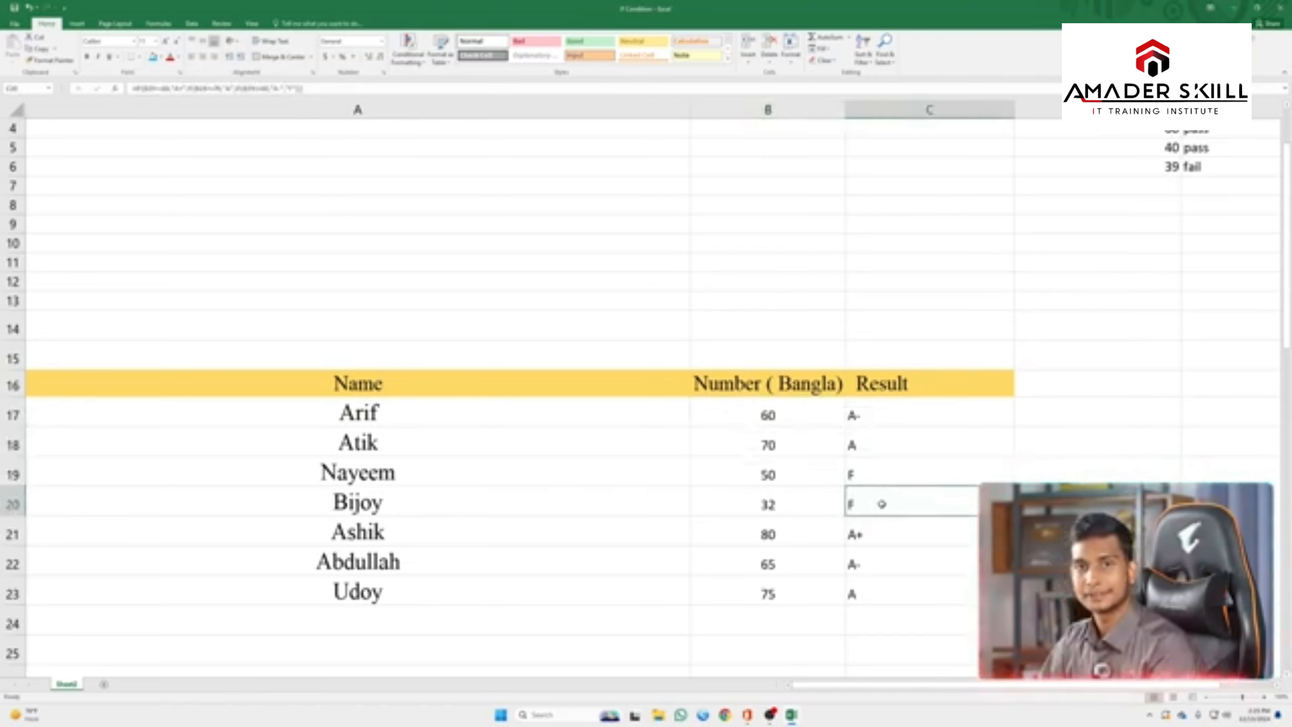
scroll(706, 540, down, 1)
scroll(762, 535, up, 2)
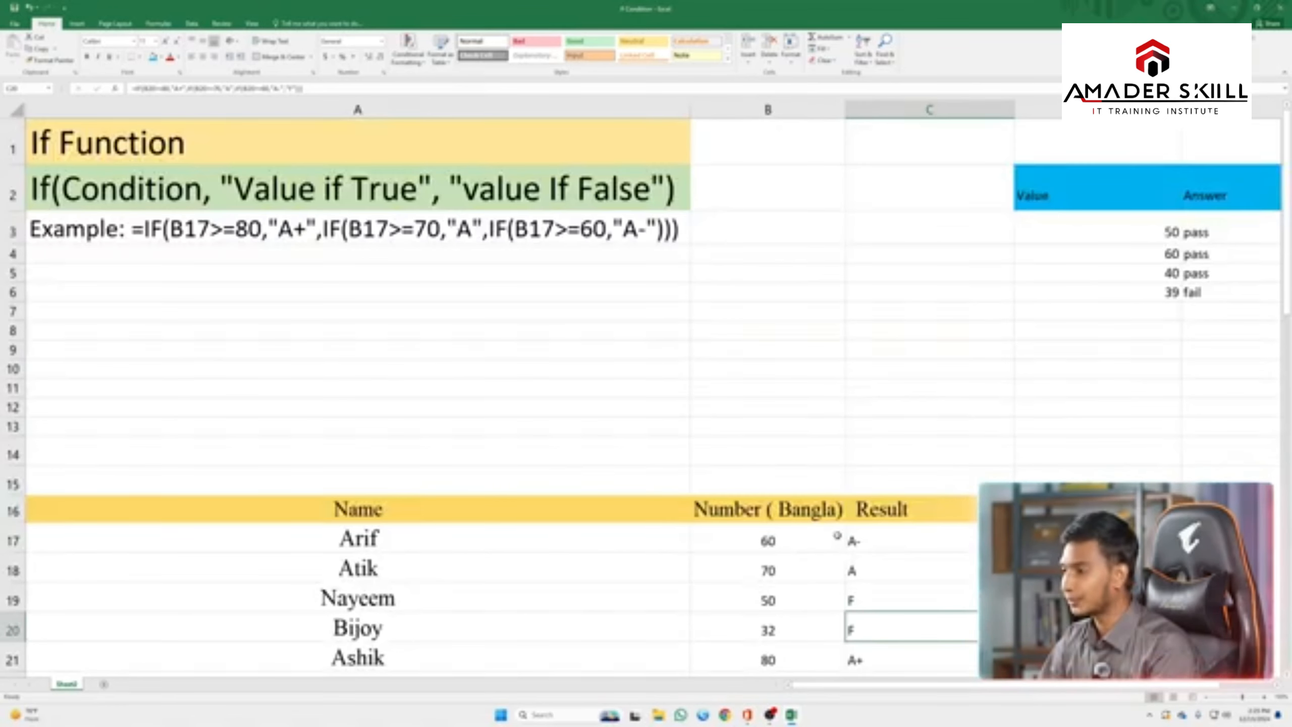
scroll(834, 533, down, 2)
click(922, 366)
click(902, 389)
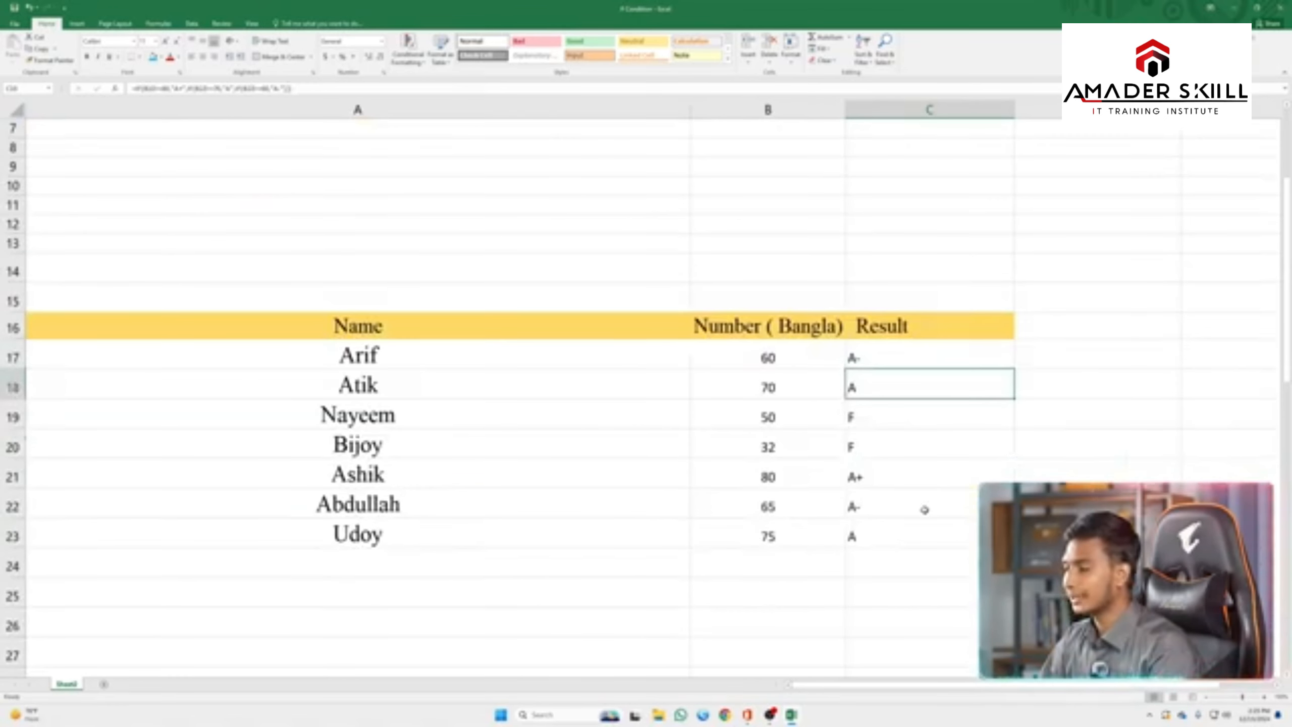
Step: Review the pass/fail IF formulas in the Answer column and the general IF syntax in A2
scroll(571, 494, up, 2)
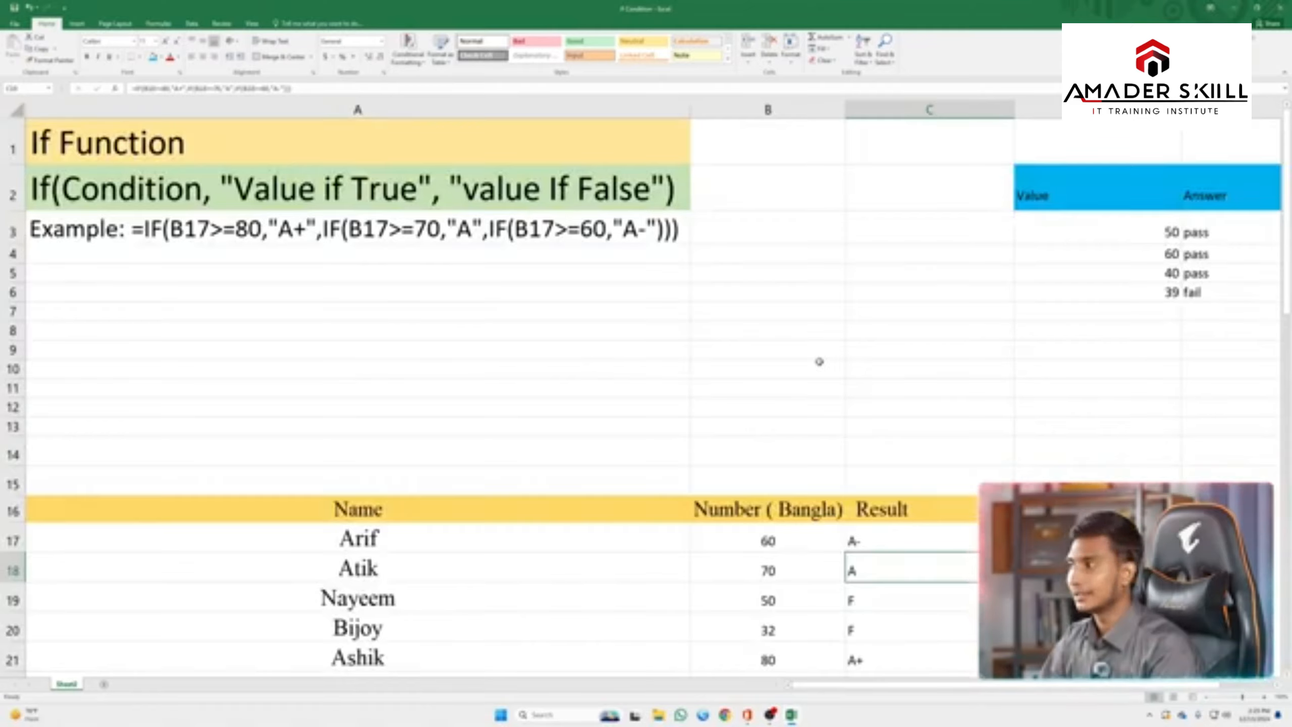
scroll(823, 466, down, 3)
scroll(859, 438, up, 3)
double_click(1211, 231)
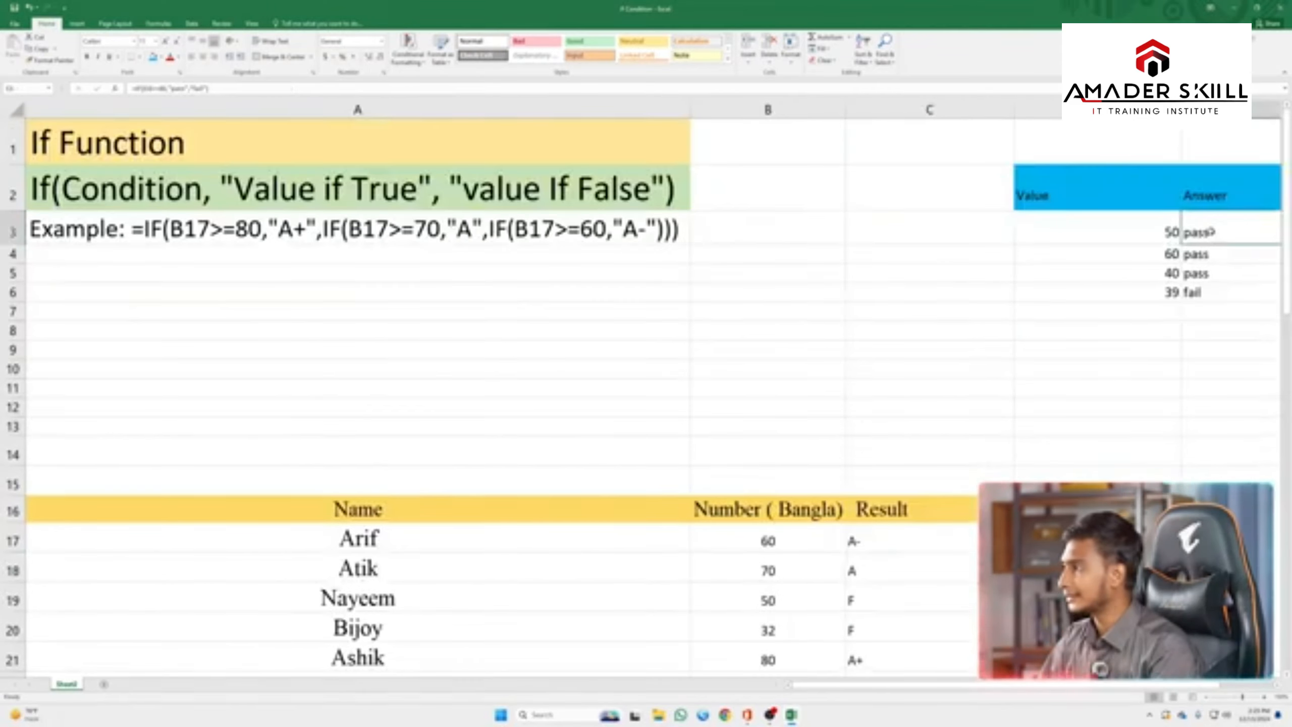
click(586, 266)
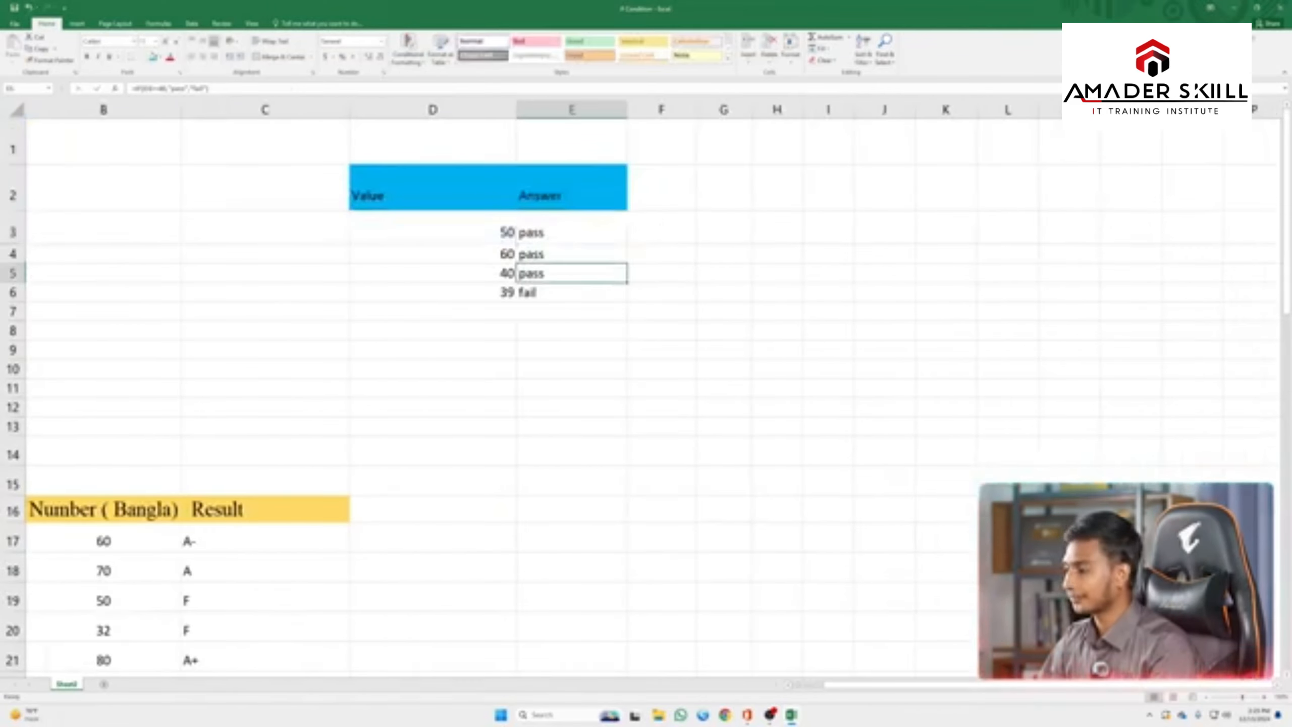
drag(1026, 687, 989, 687)
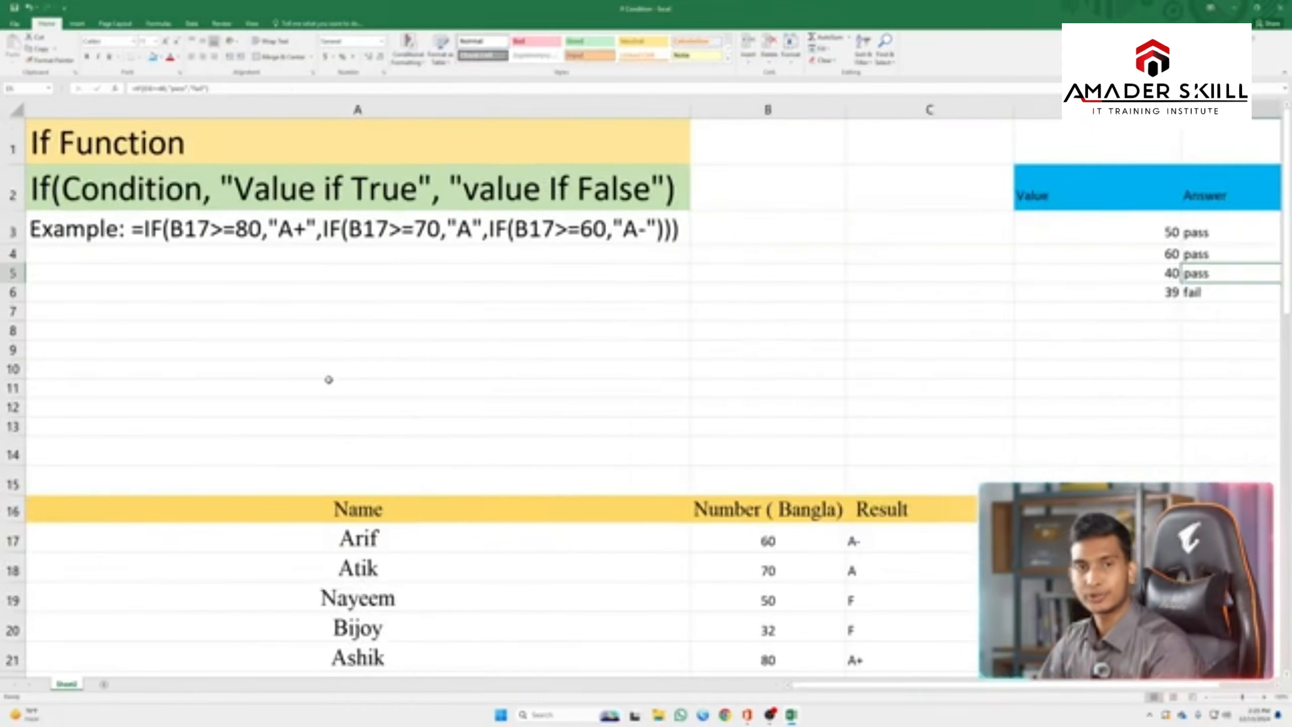
click(116, 199)
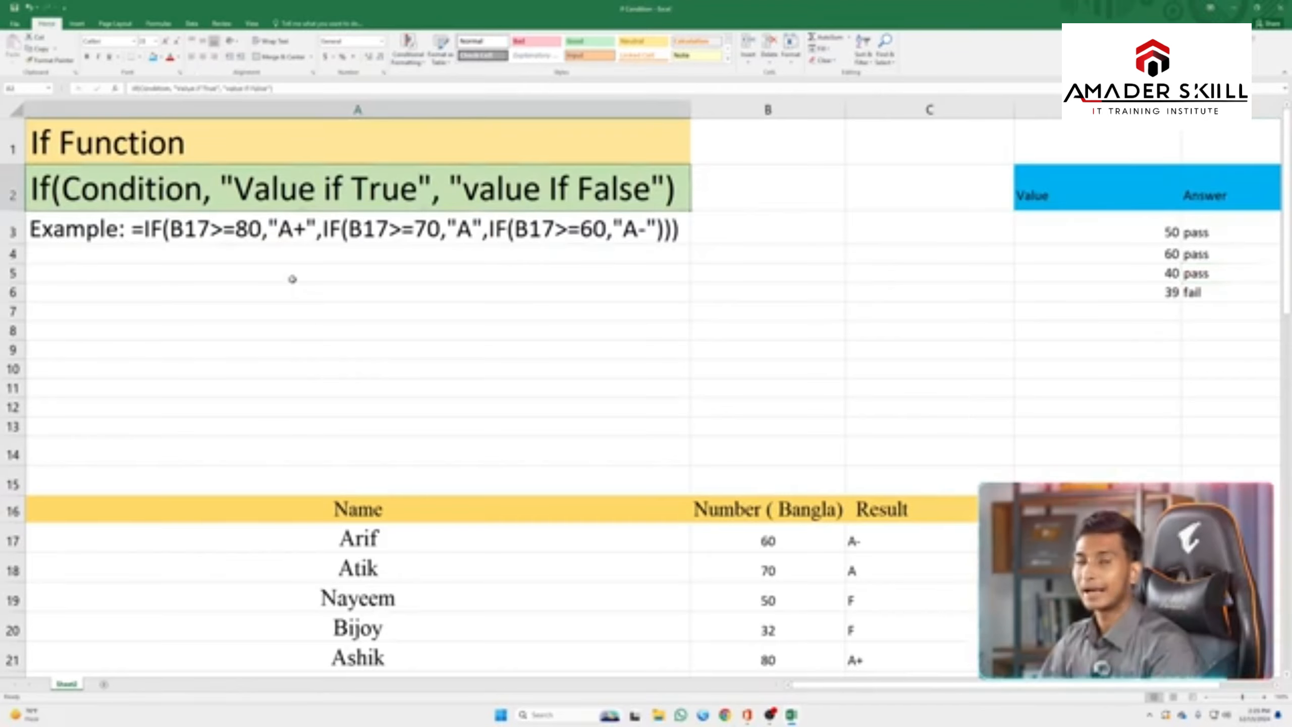